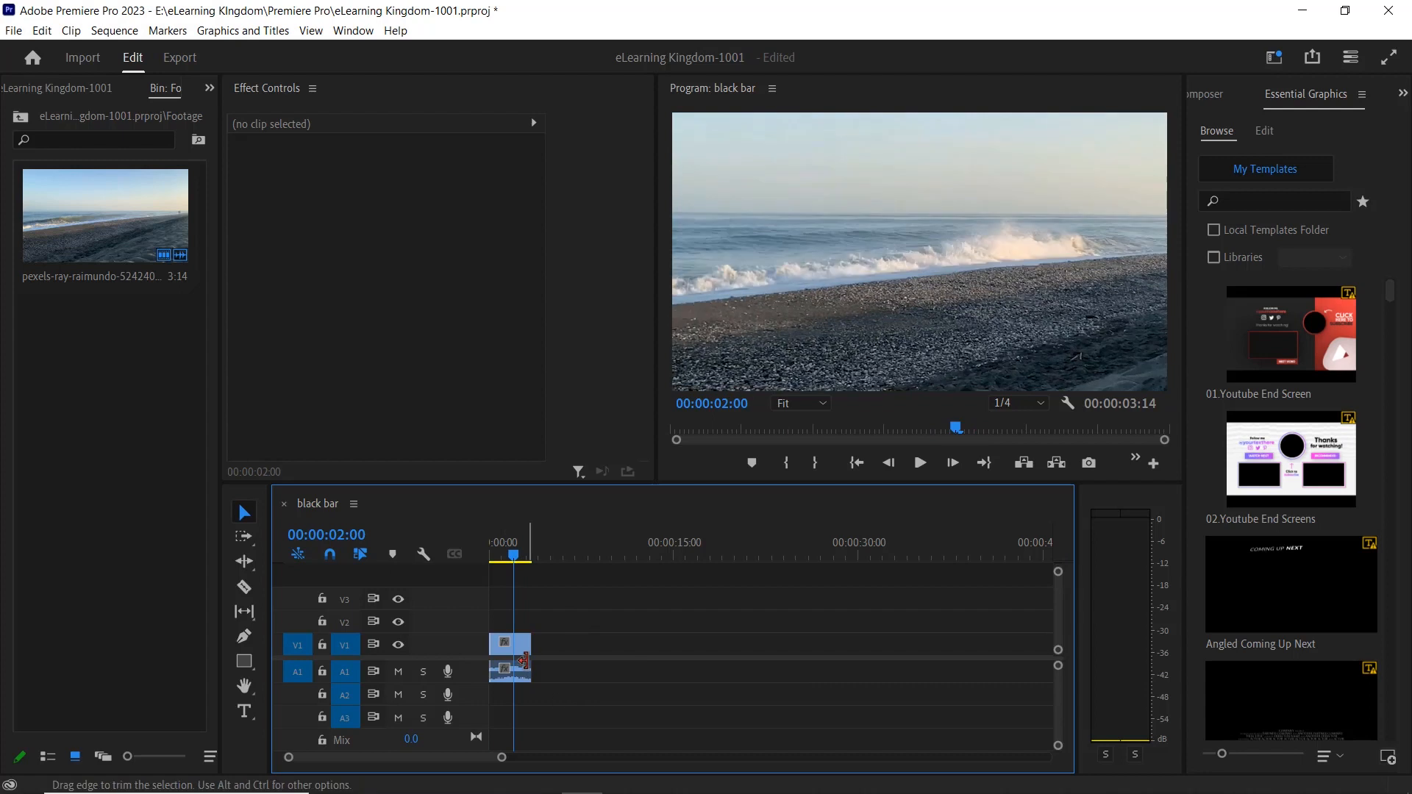
At 00:00:01:07, add the text "elearning kingdom" over the shoreline and fit its graphic on V2 to the beach clip's duration.
left_click_drag(503, 758, 439, 765)
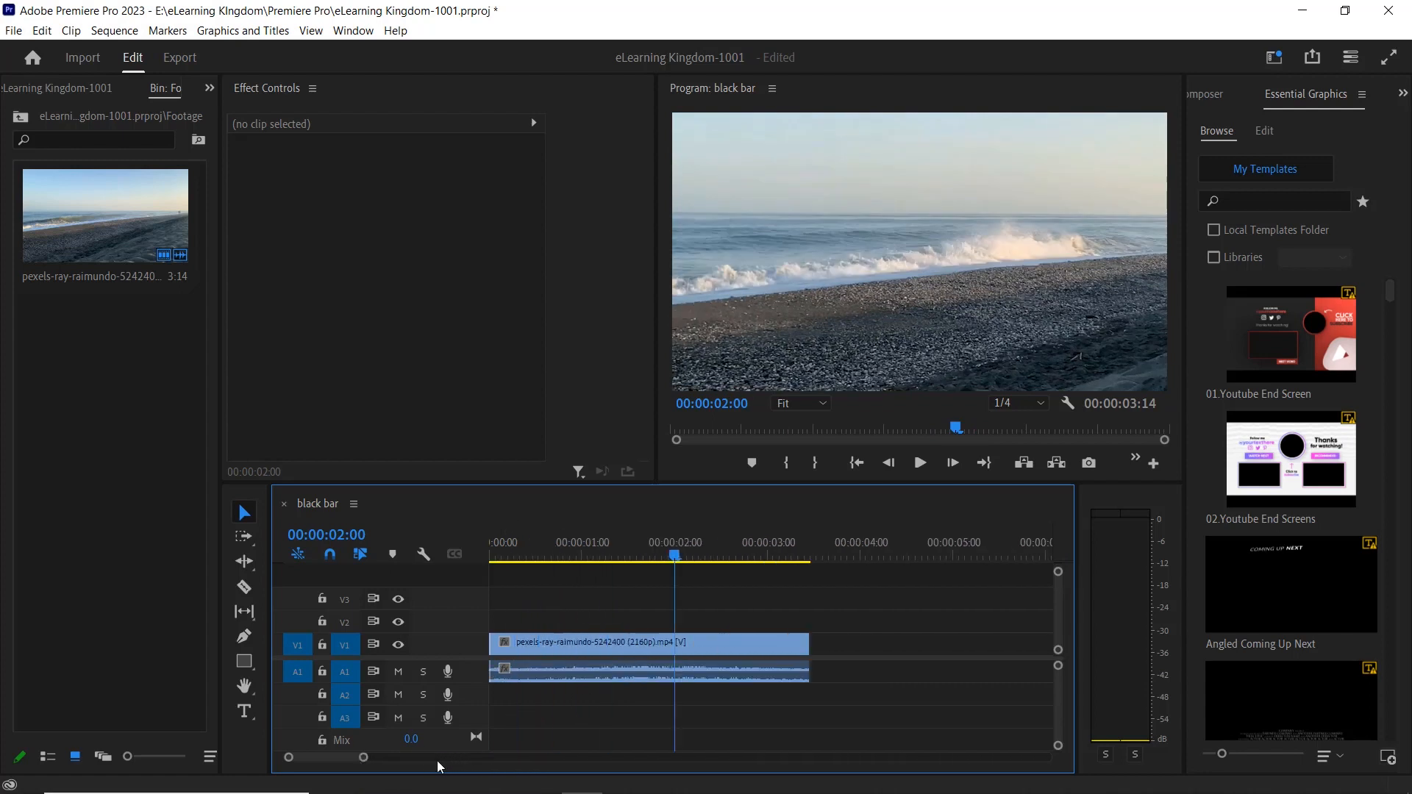
left_click_drag(673, 556, 604, 607)
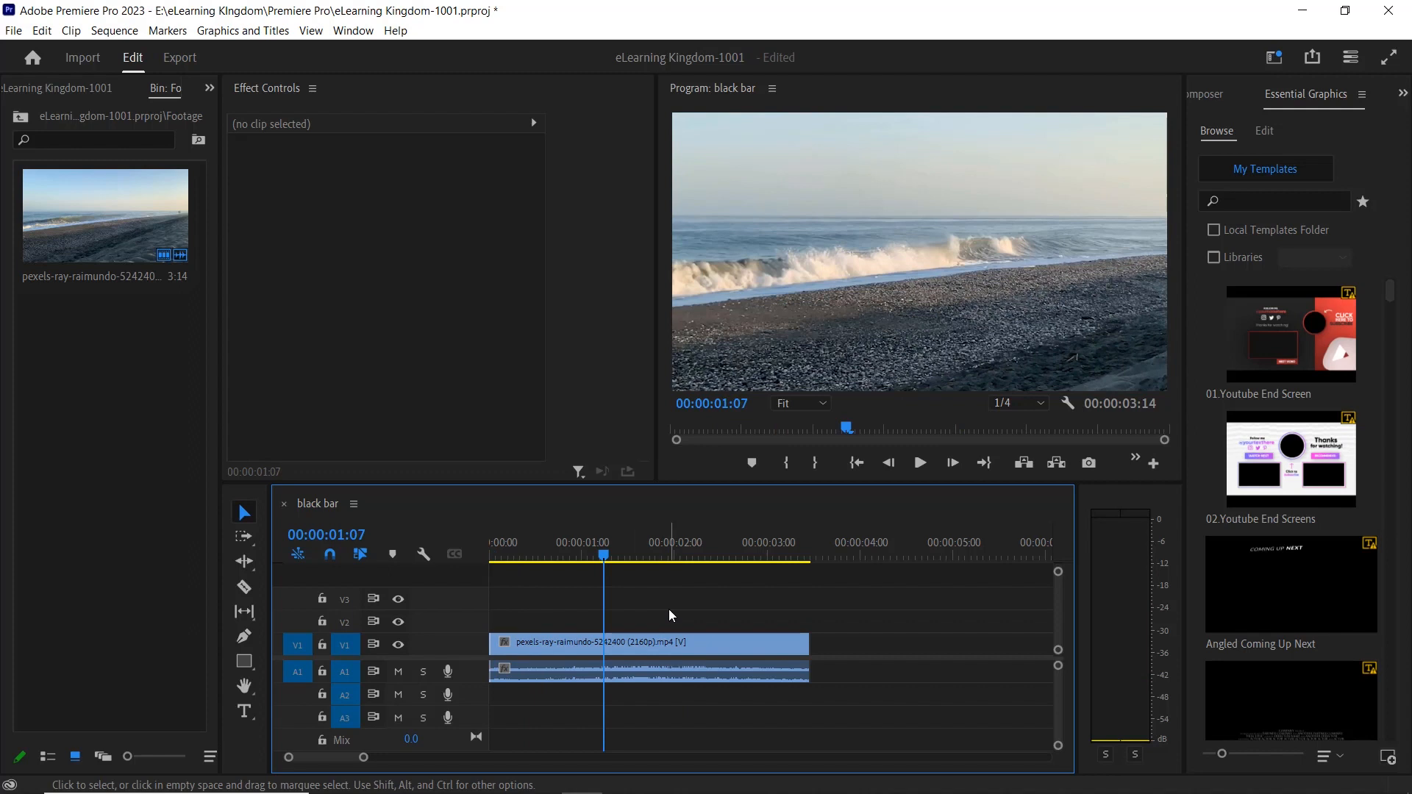
left_click(244, 711)
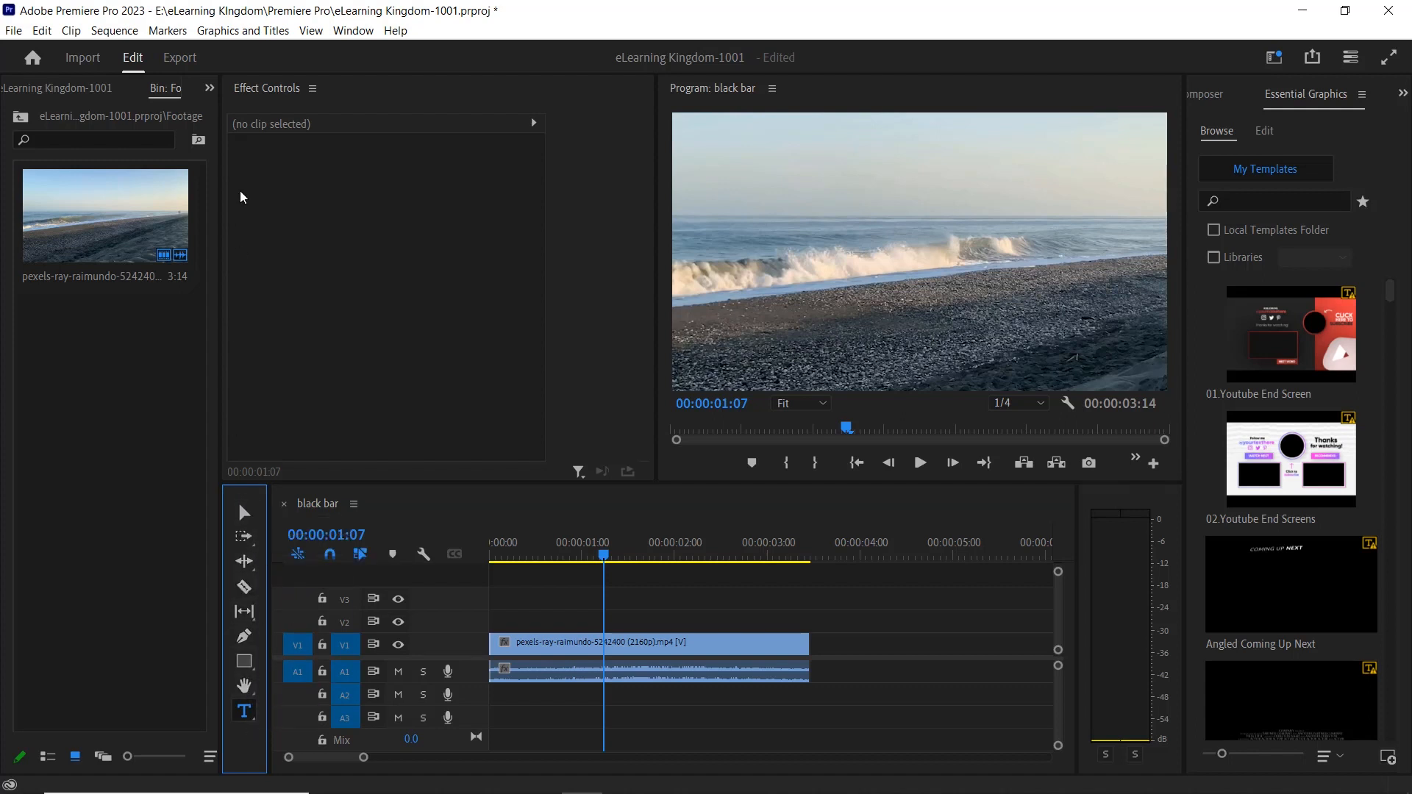
left_click(353, 32)
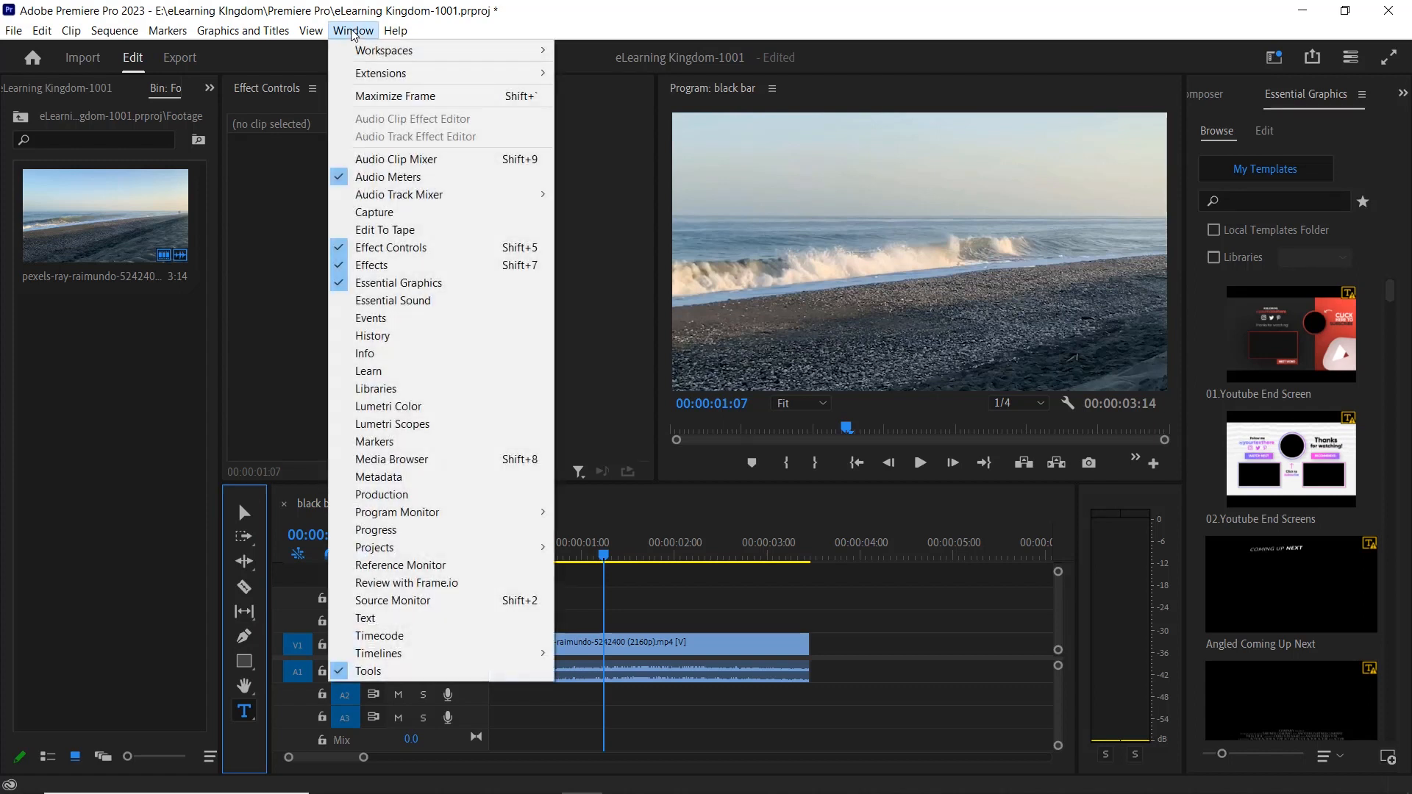
left_click(396, 675)
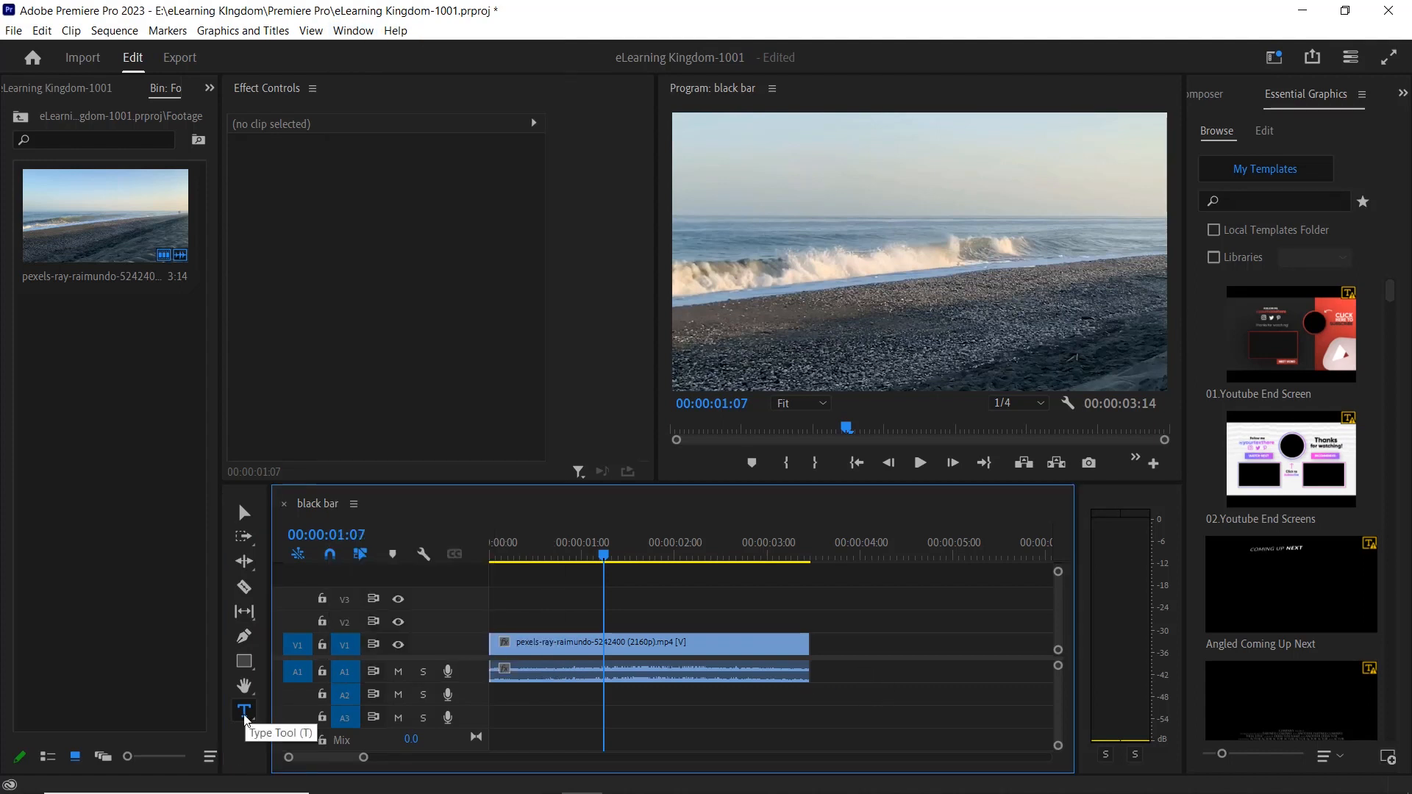
left_click(244, 713)
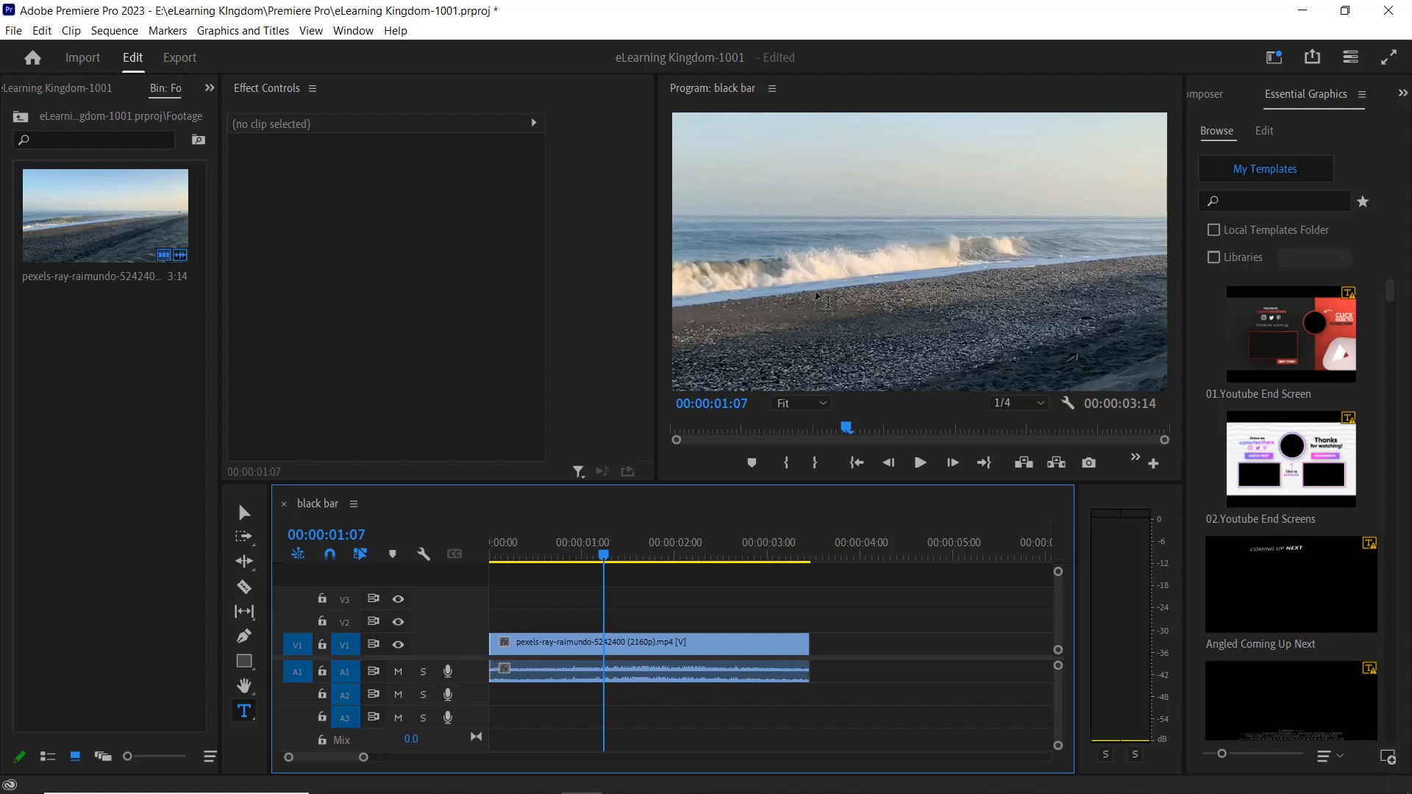
left_click(827, 289)
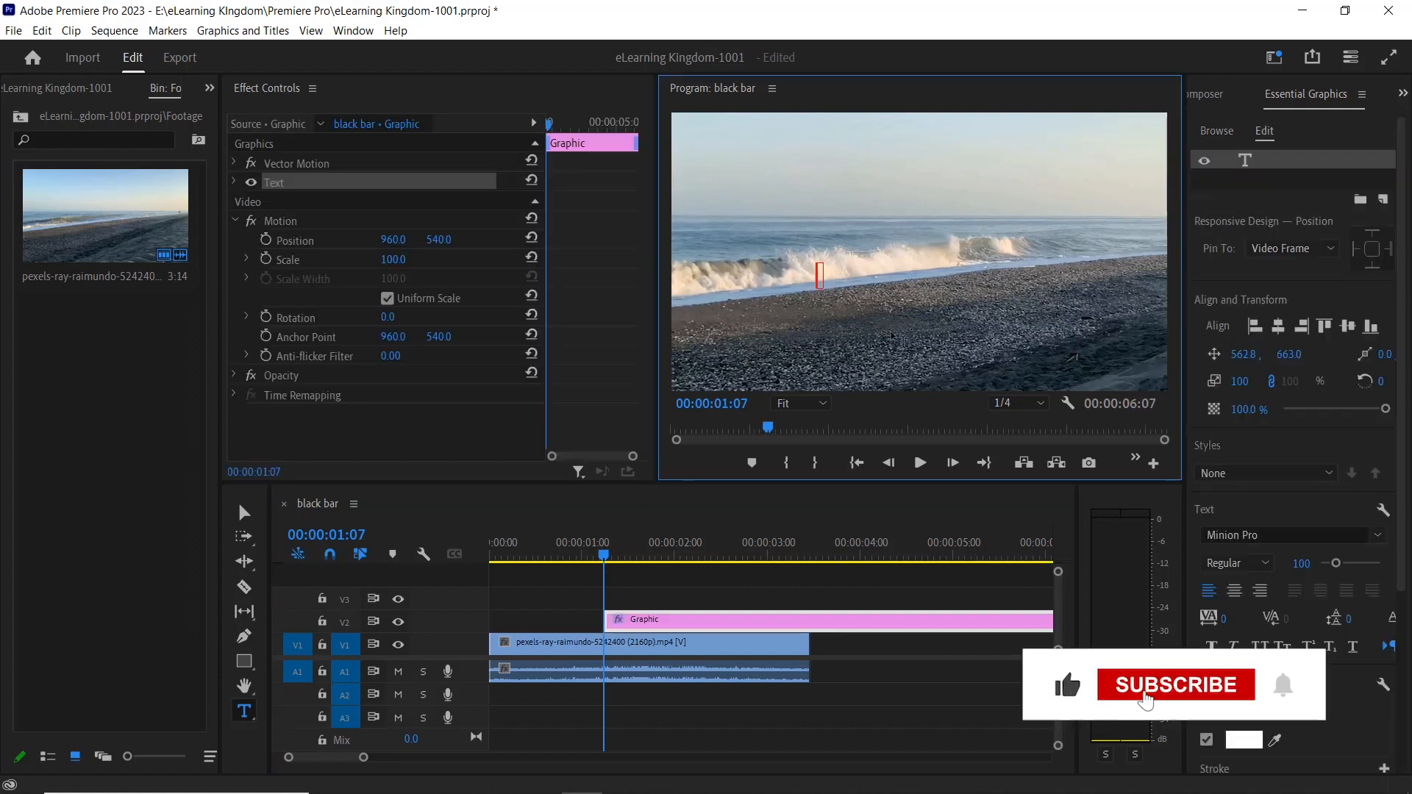
type("e")
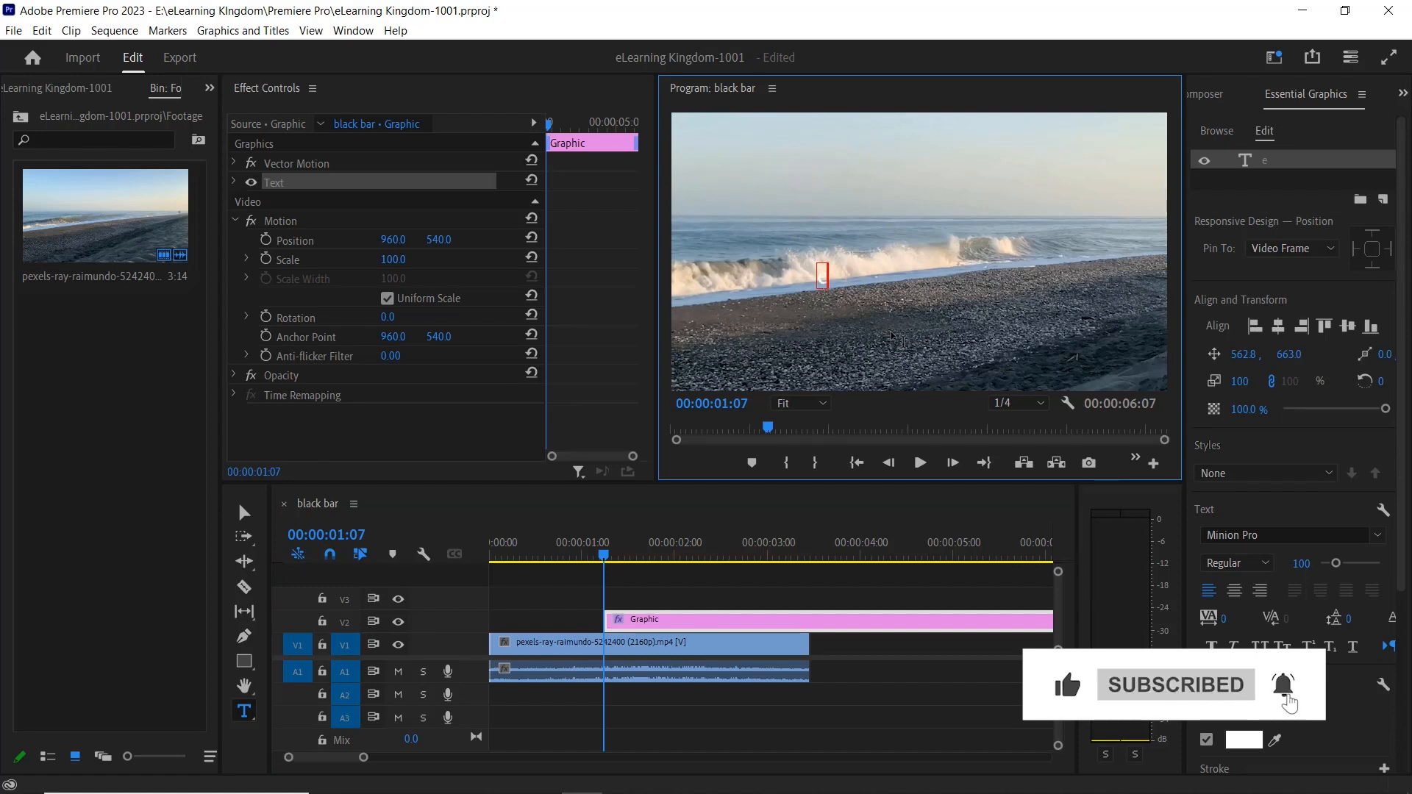
type("learn")
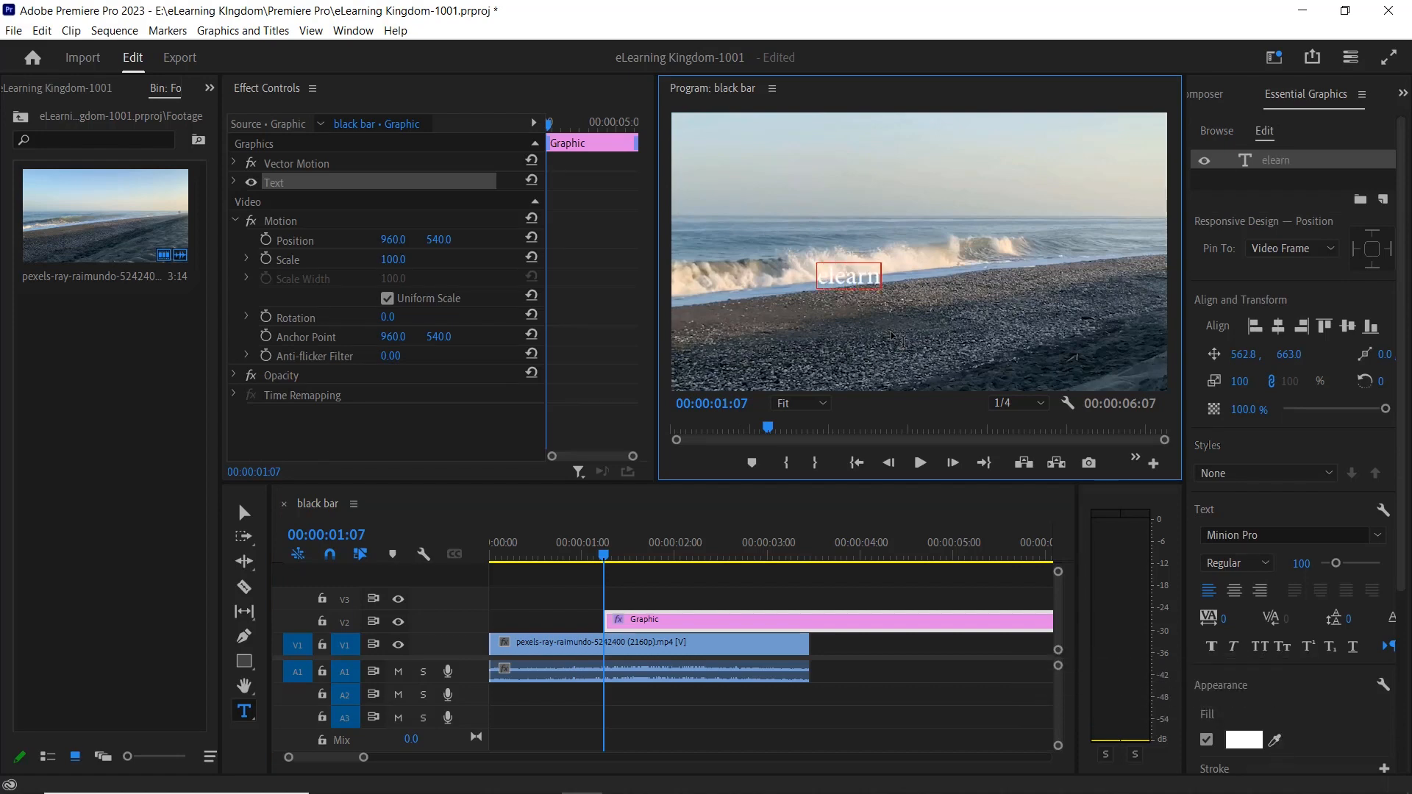
type("ing kingdom")
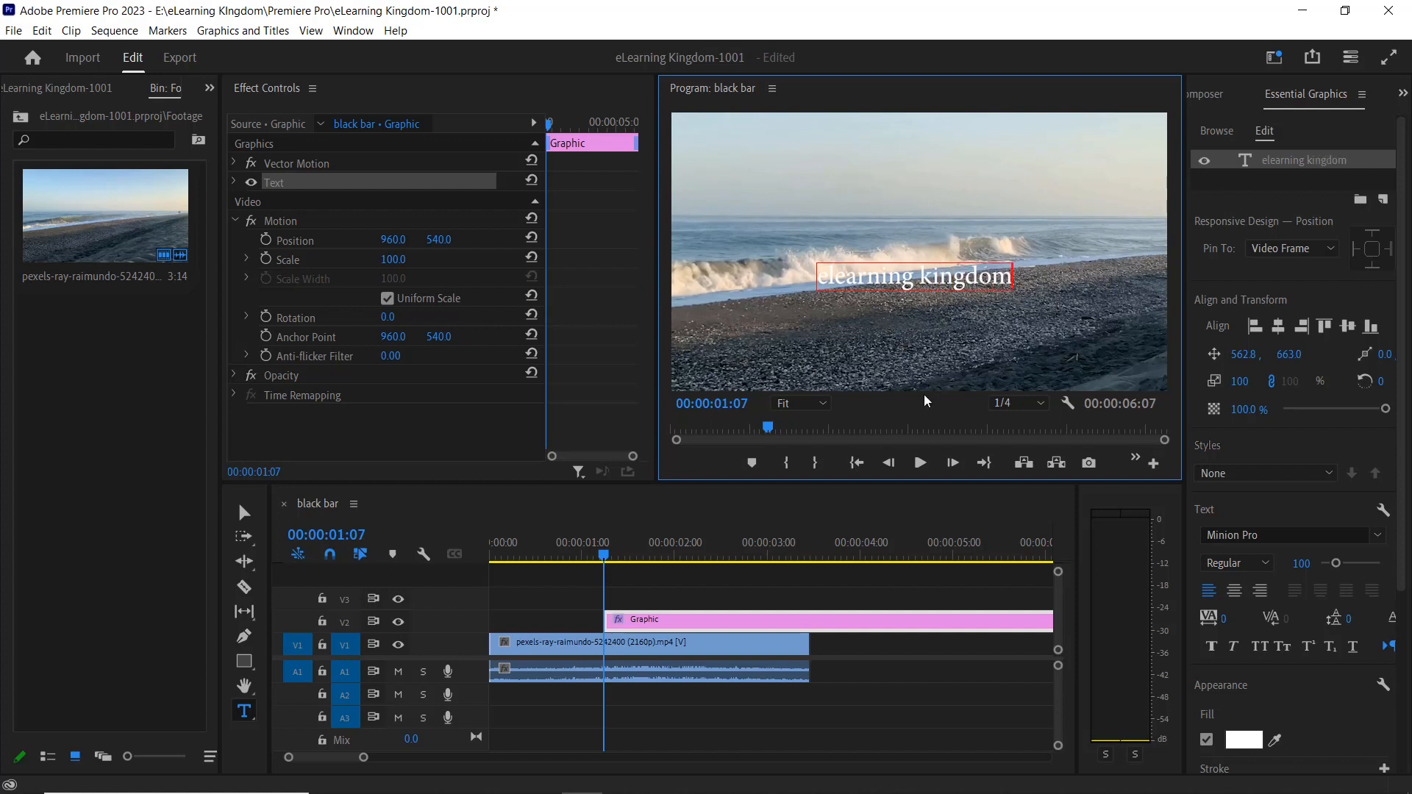
left_click(717, 626)
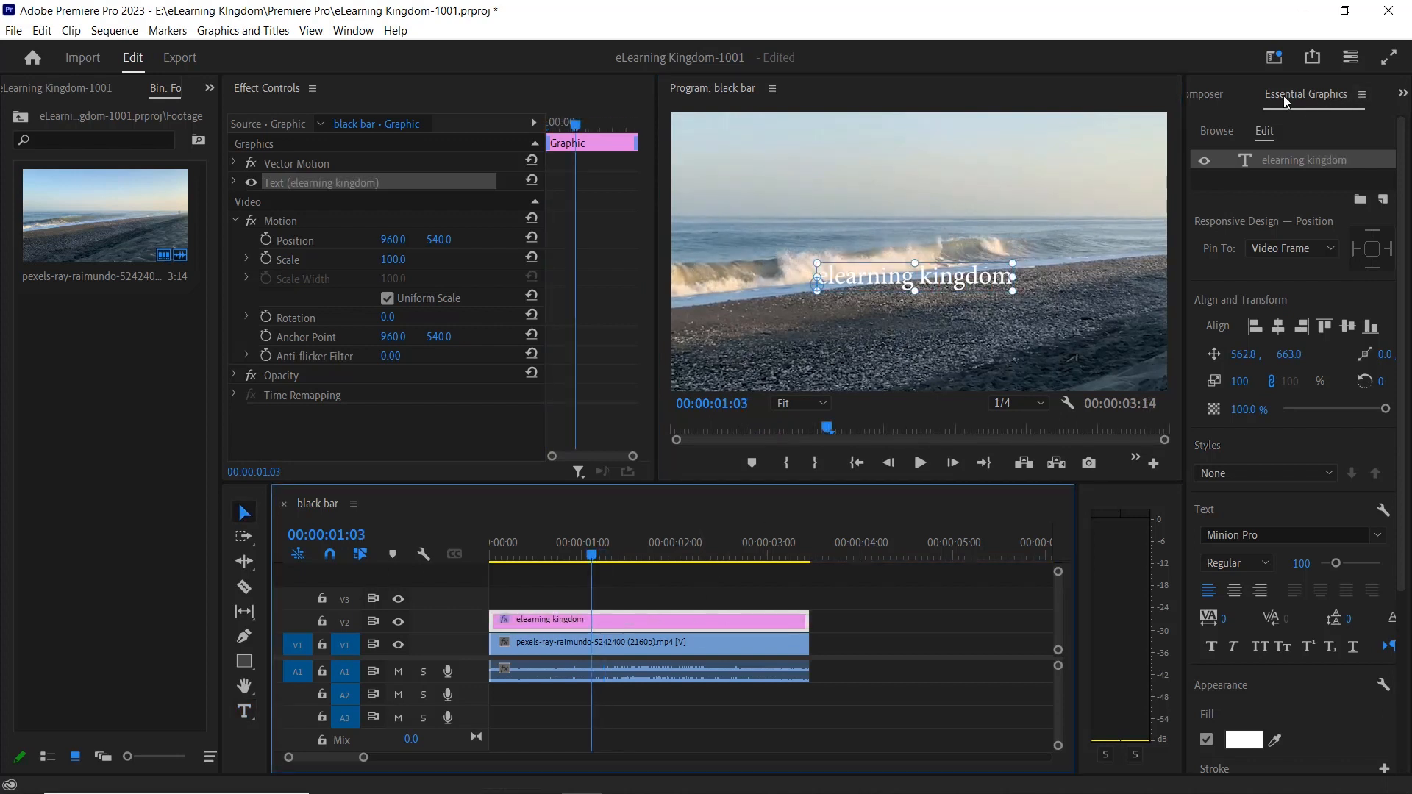
Close and reopen Essential Graphics, and widen it so its text properties have more room.
left_click(1362, 94)
left_click(1206, 99)
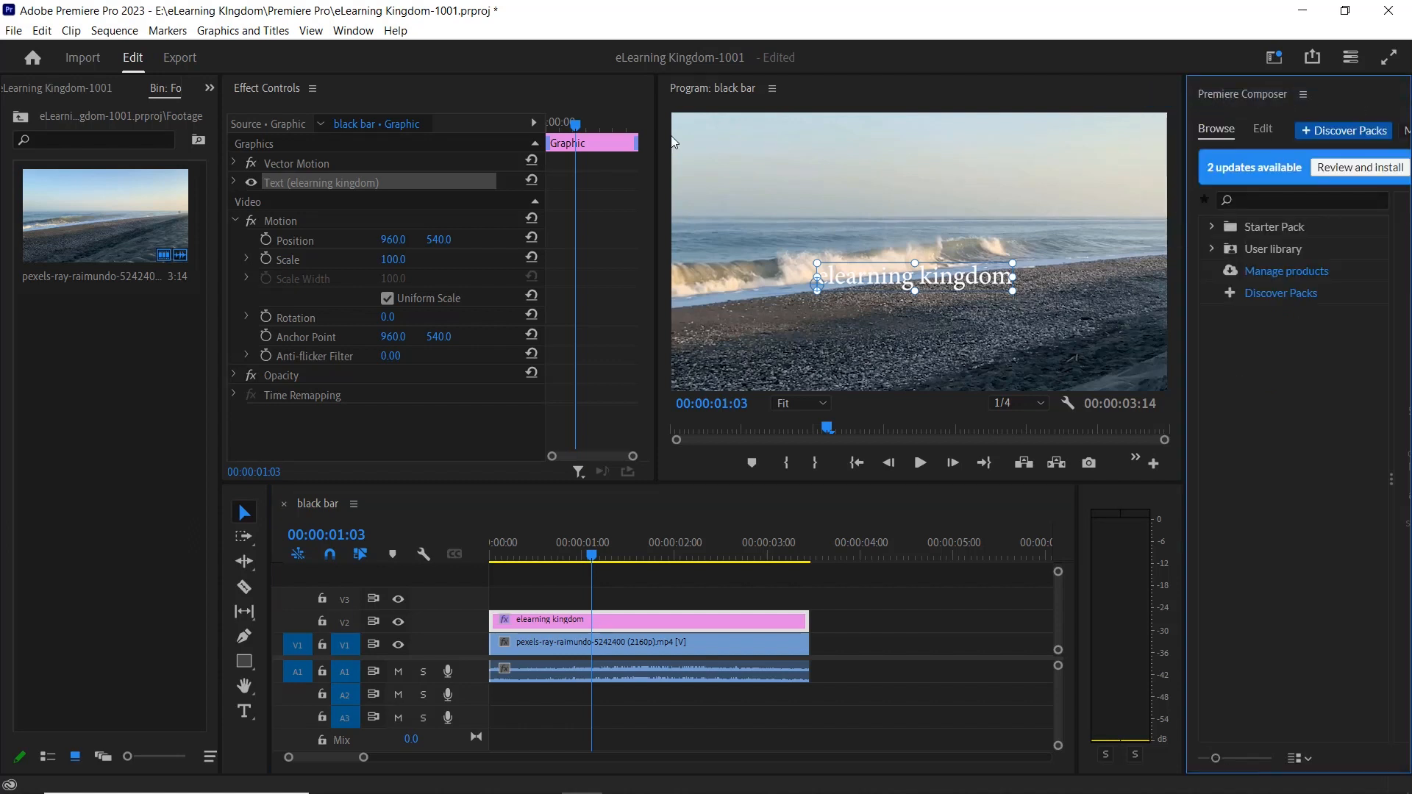
left_click(354, 31)
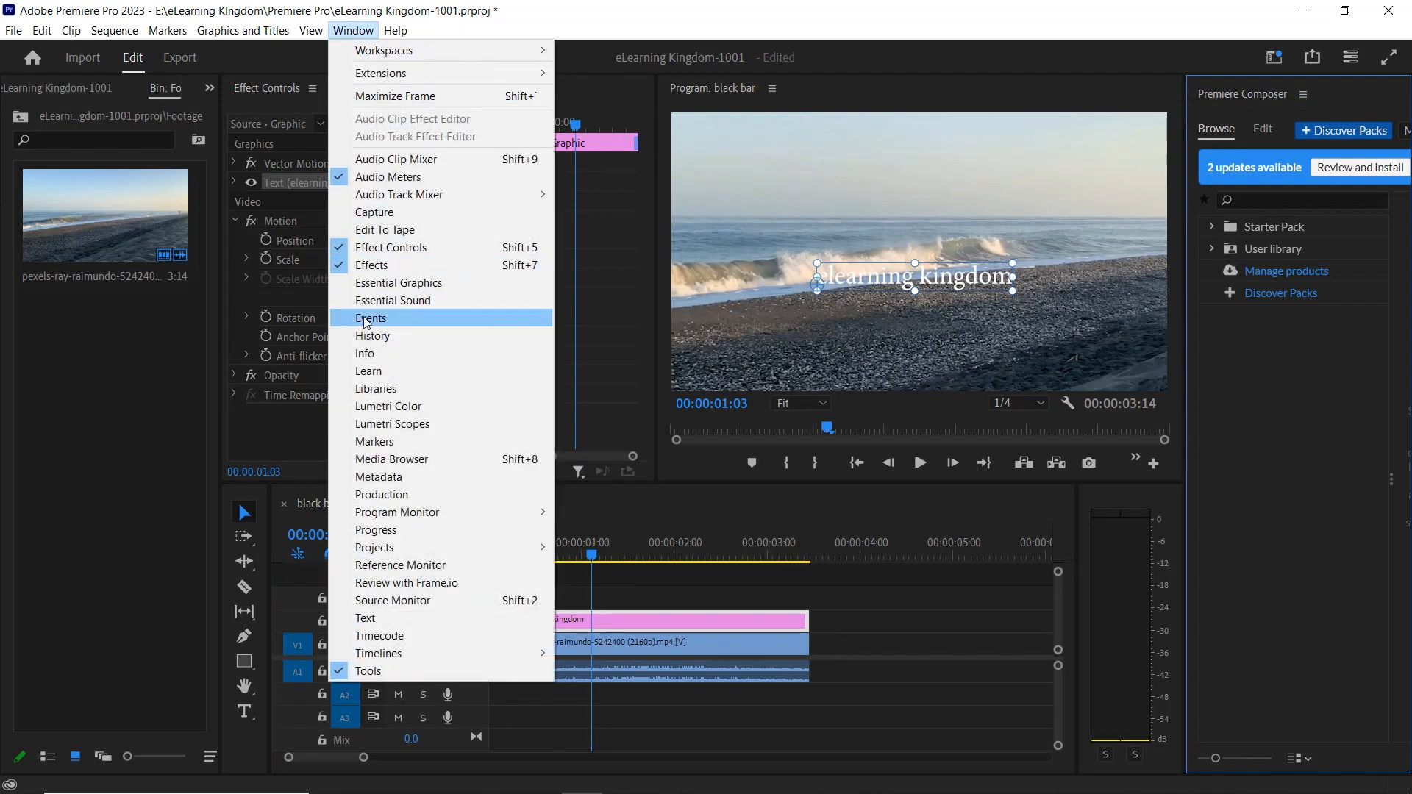
left_click(391, 286)
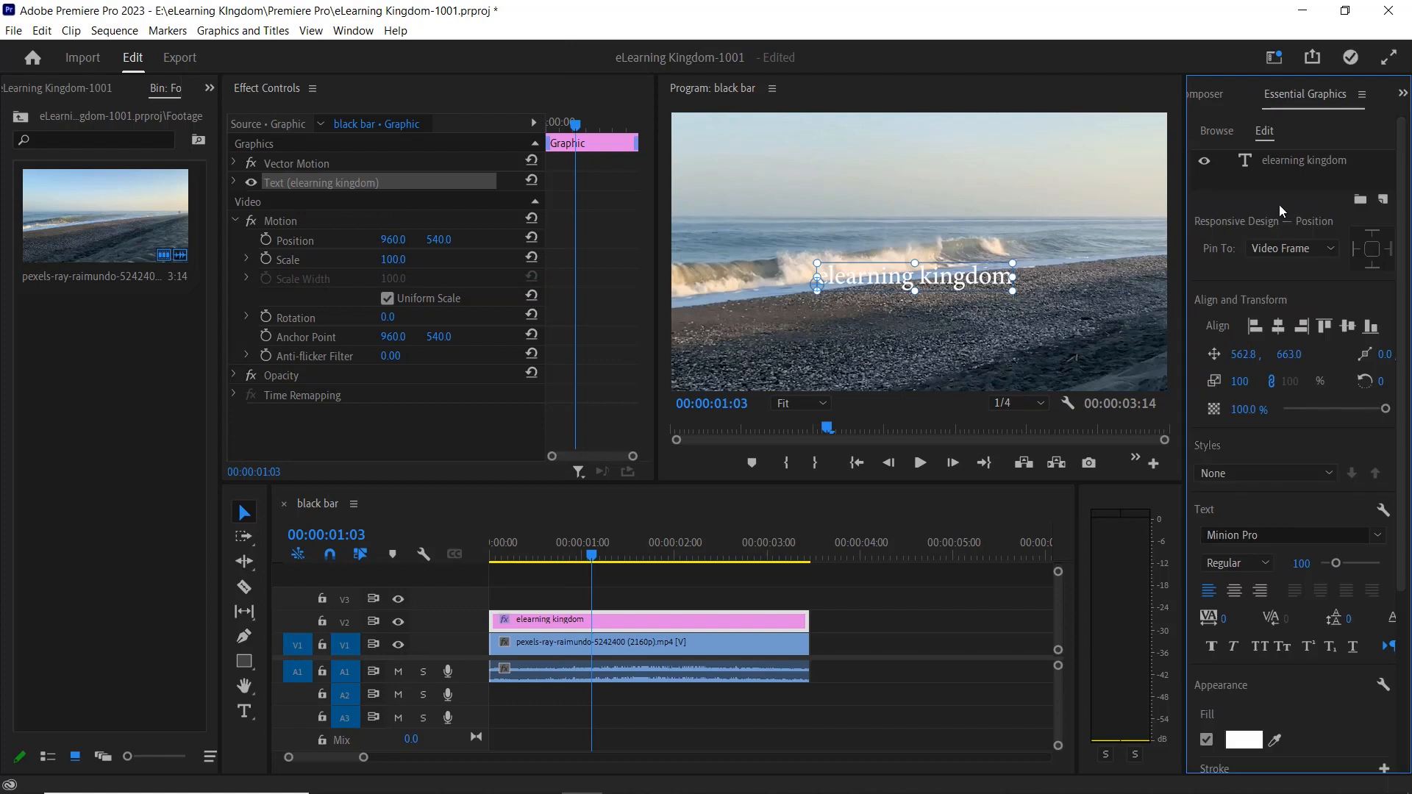
left_click_drag(1184, 335, 1166, 334)
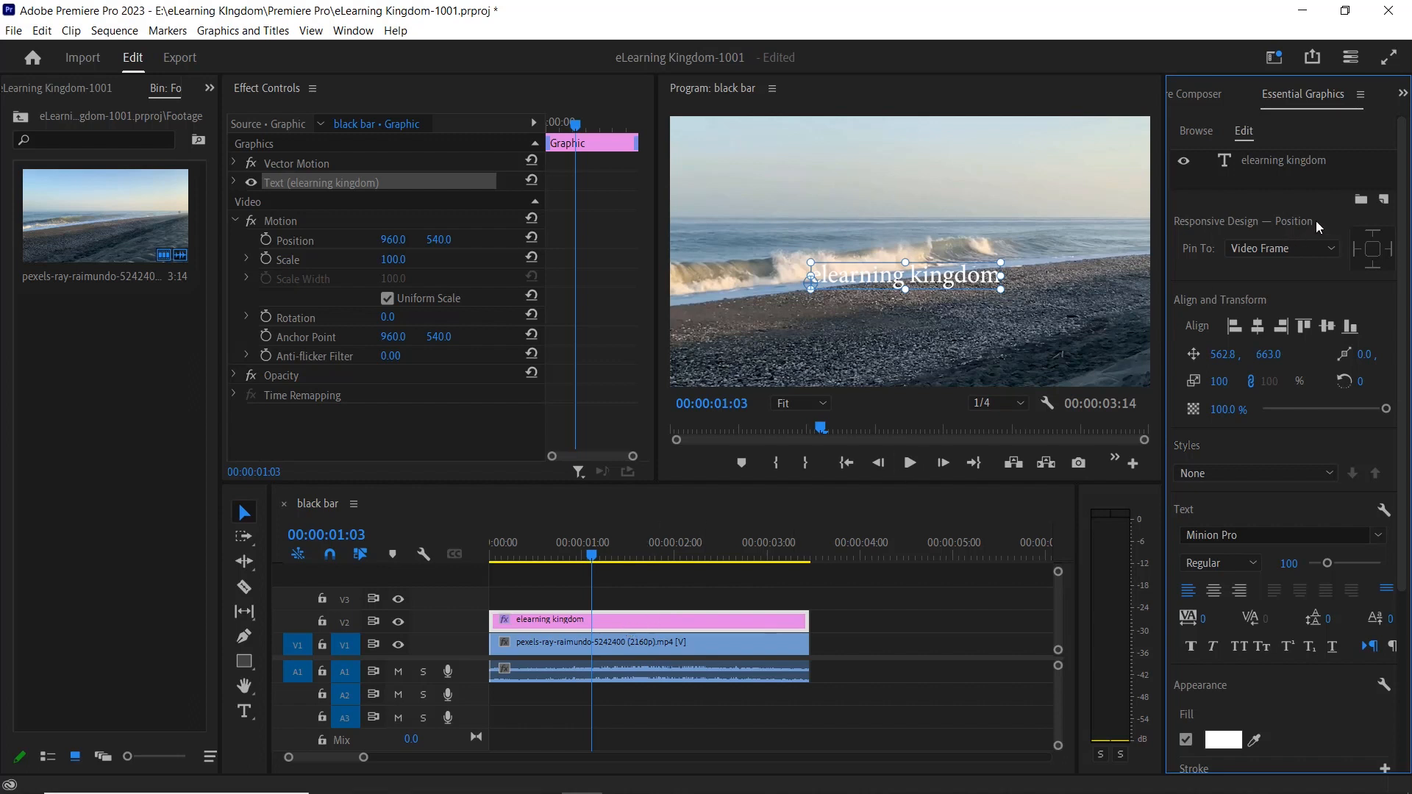
Try aligning the "elearning kingdom" text layer to the left, horizontal center, right, top and bottom of the frame.
left_click(1302, 161)
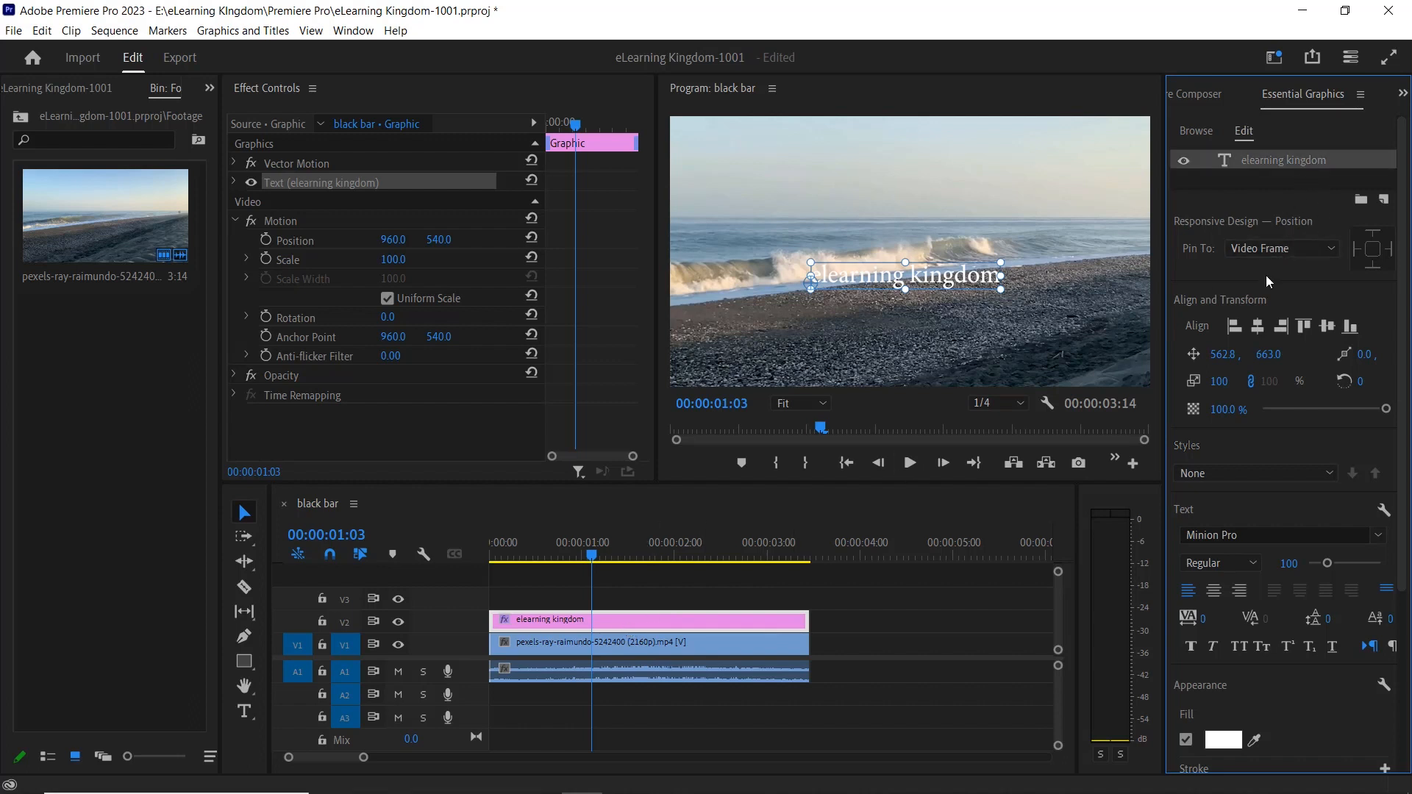
scroll(1203, 274, "down", 2)
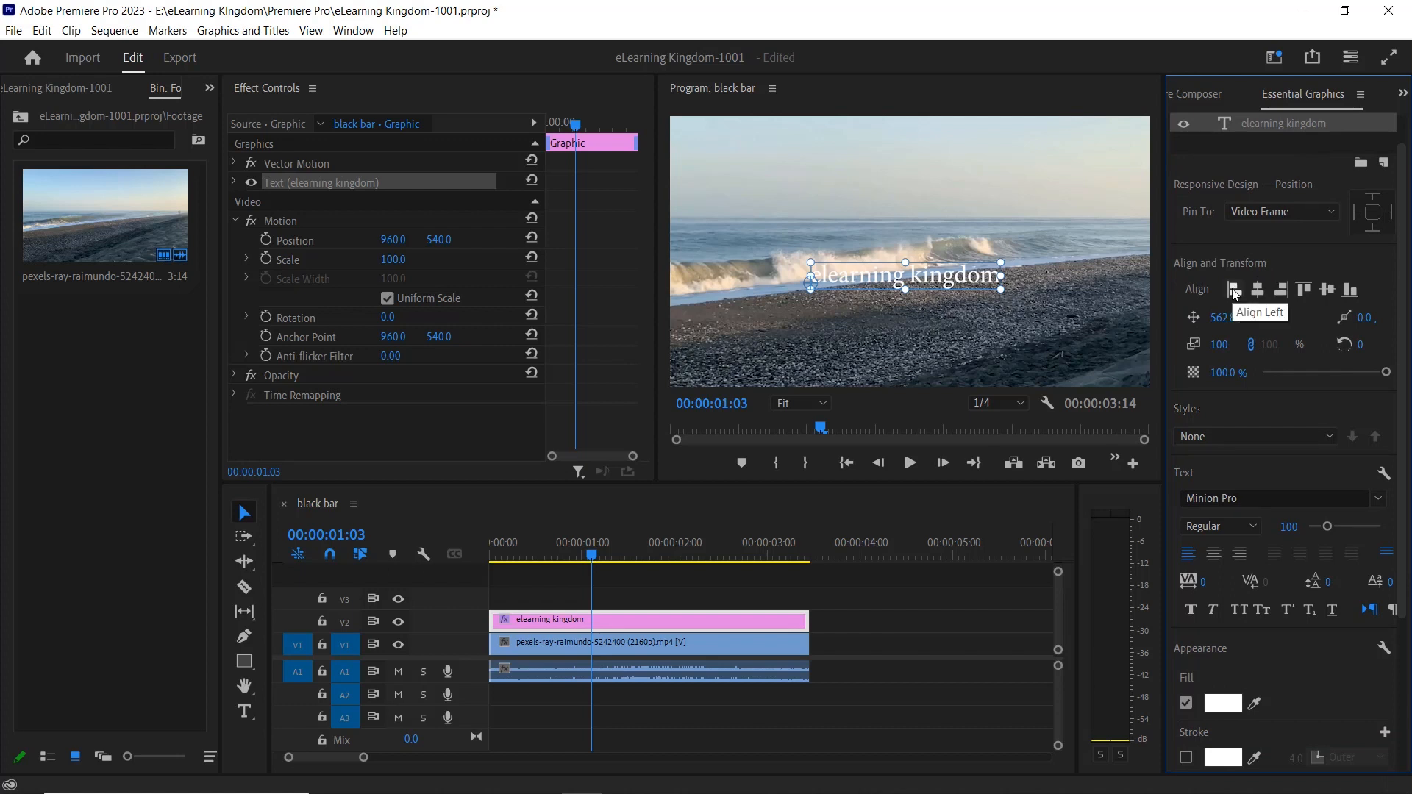
left_click(1235, 292)
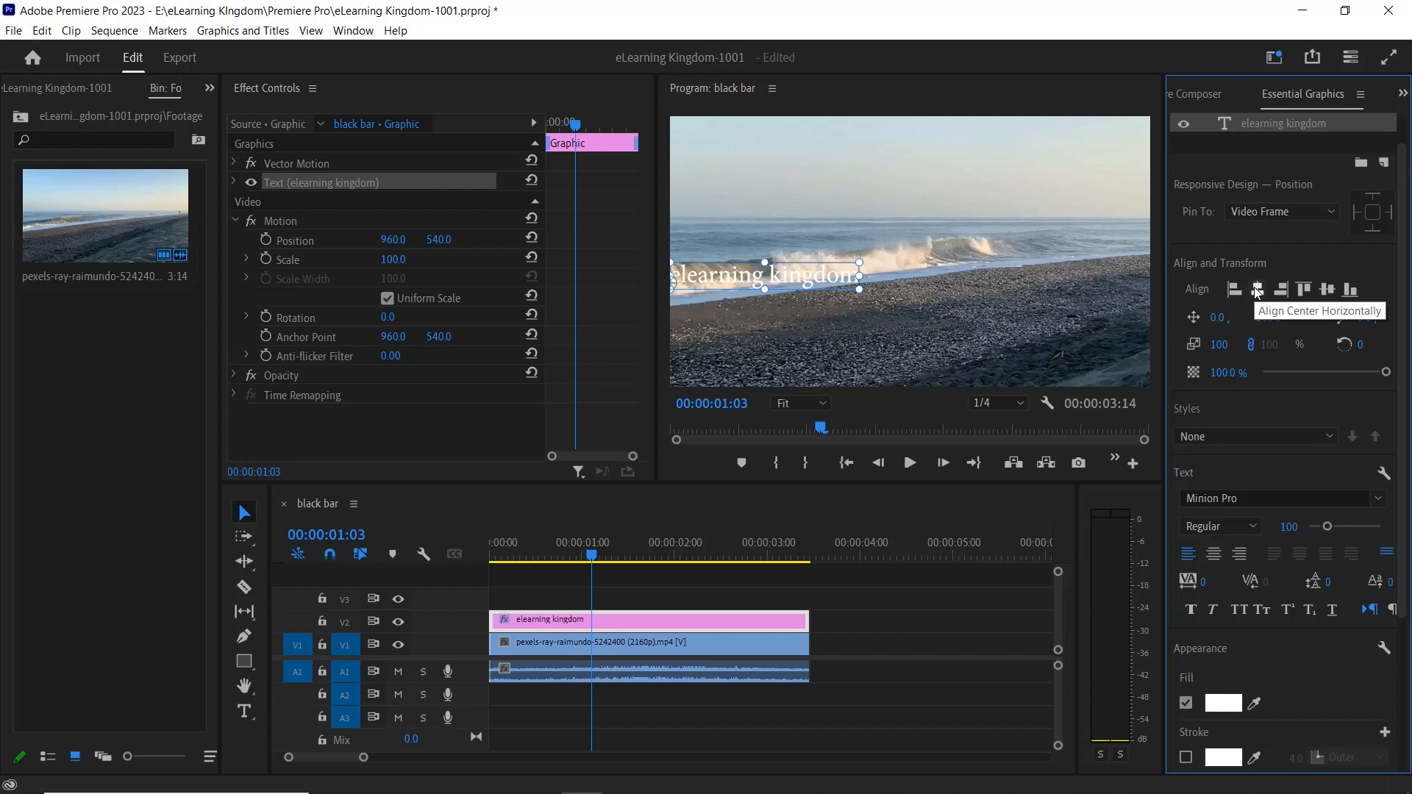
left_click(1257, 292)
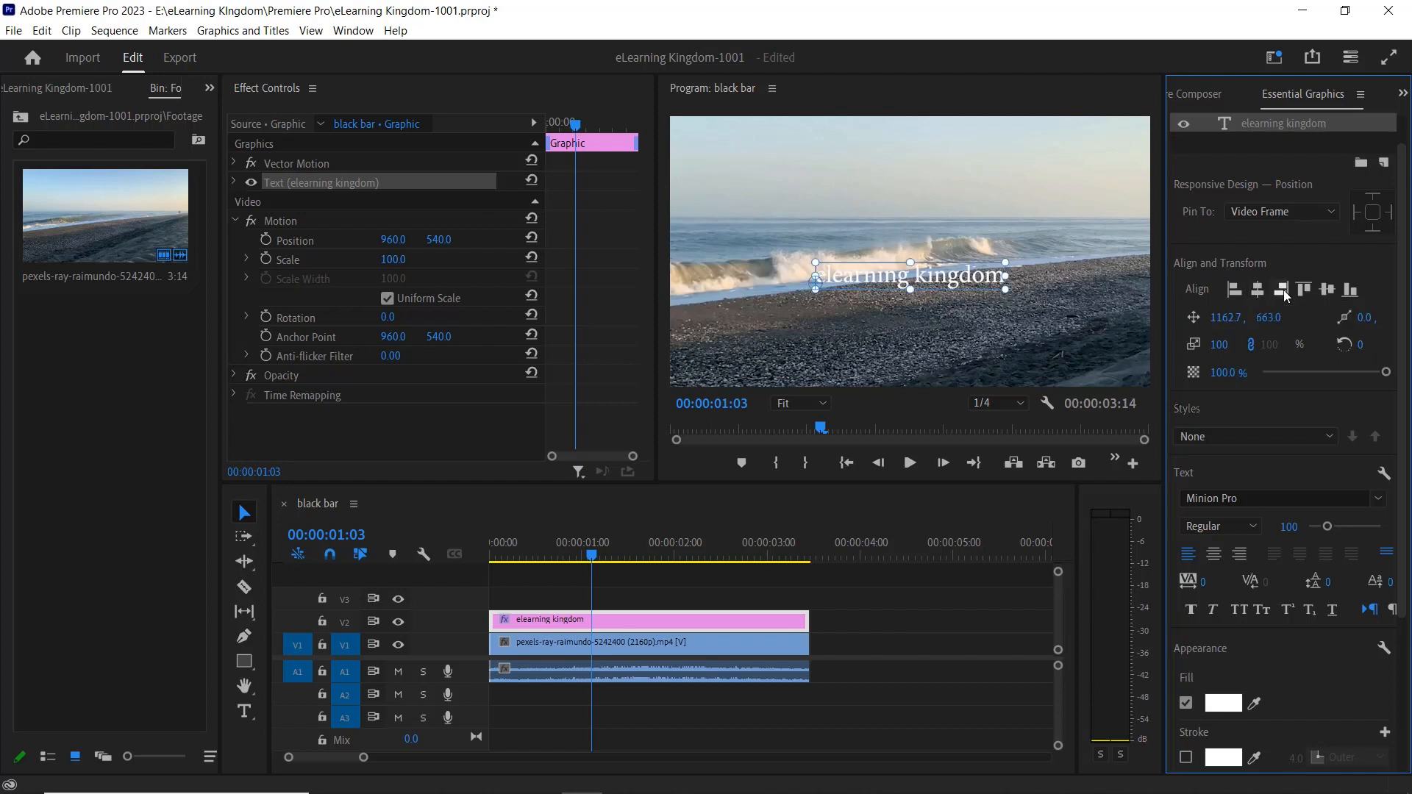
left_click(1282, 291)
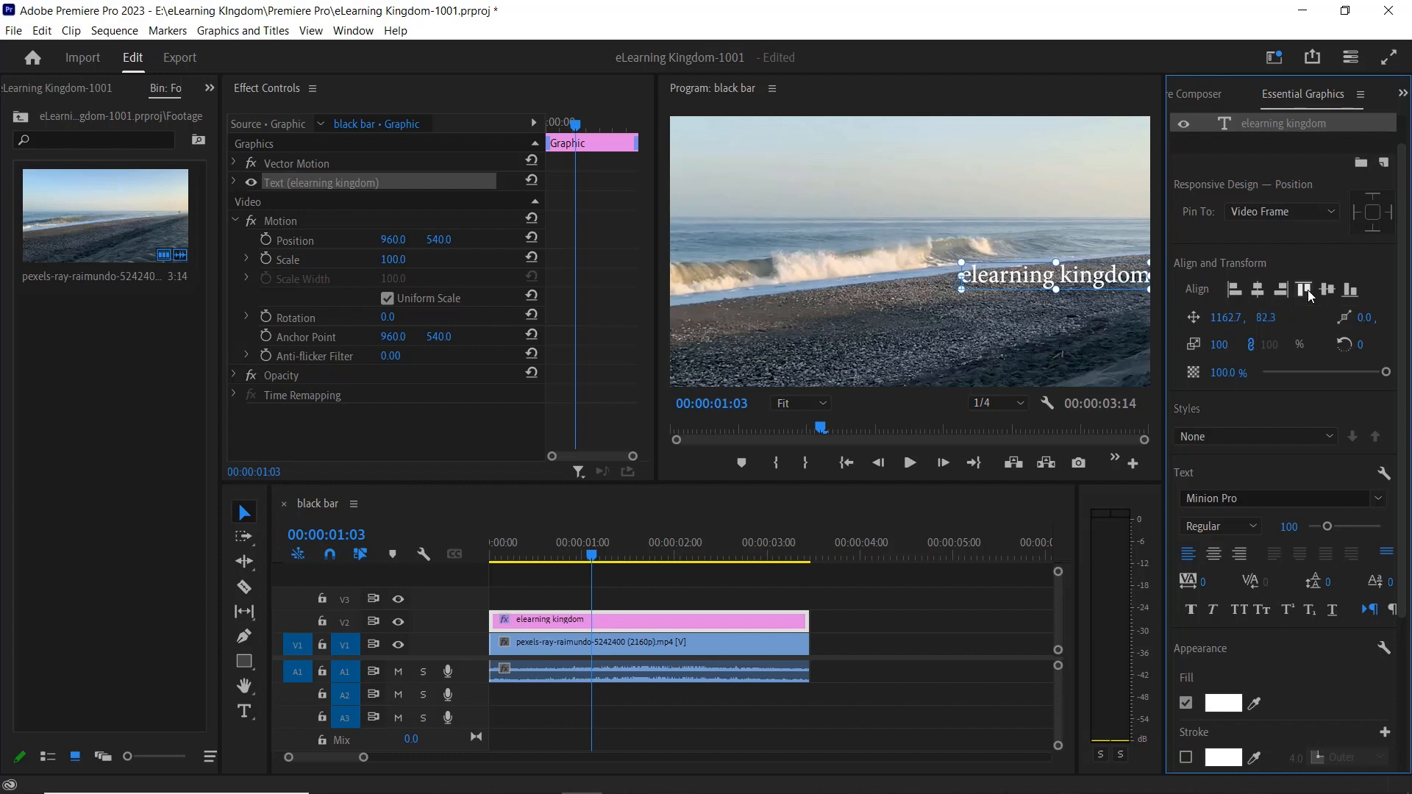
left_click(1307, 290)
left_click(1355, 291)
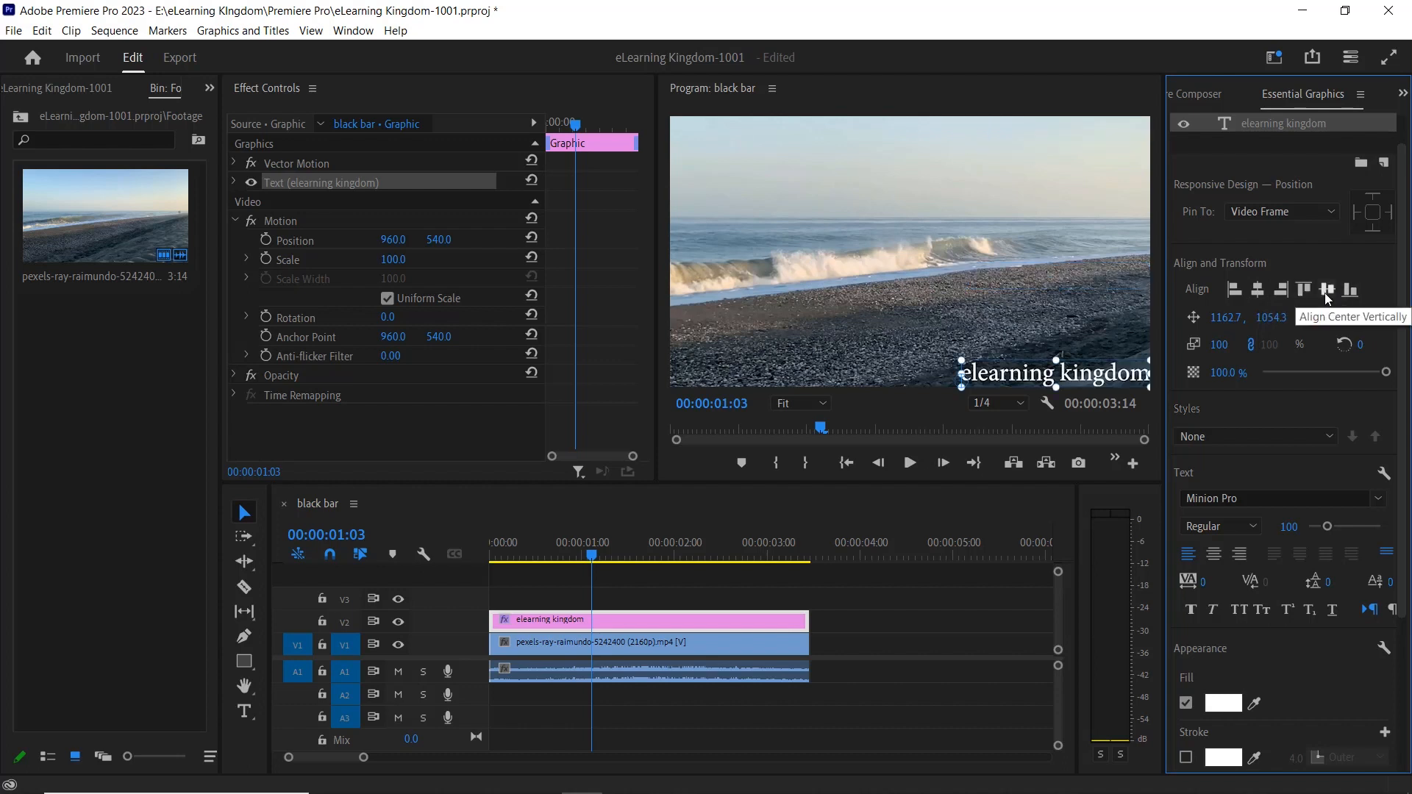
Center the text layer vertically and horizontally in the frame, with its paragraph alignment set to center.
left_click(1325, 290)
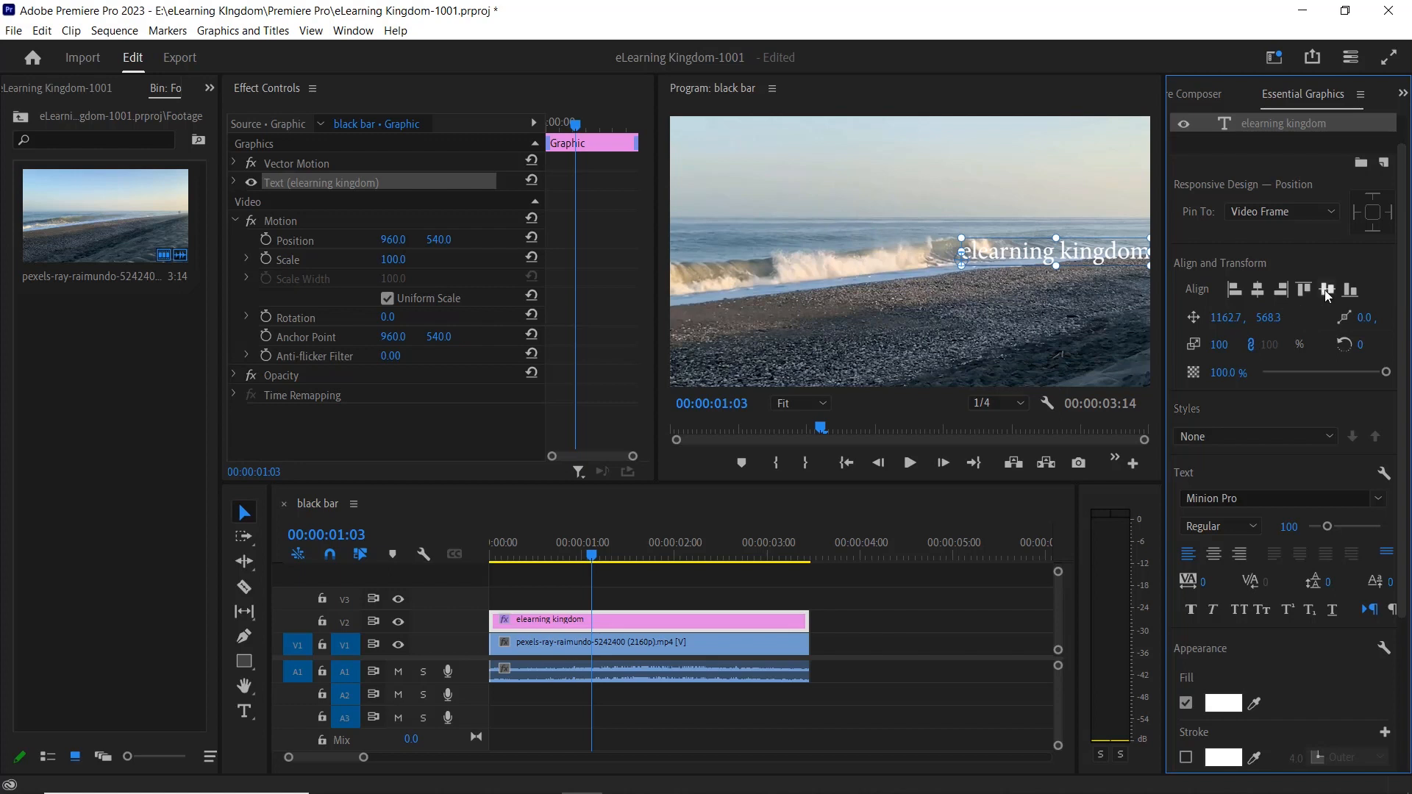
left_click(1257, 289)
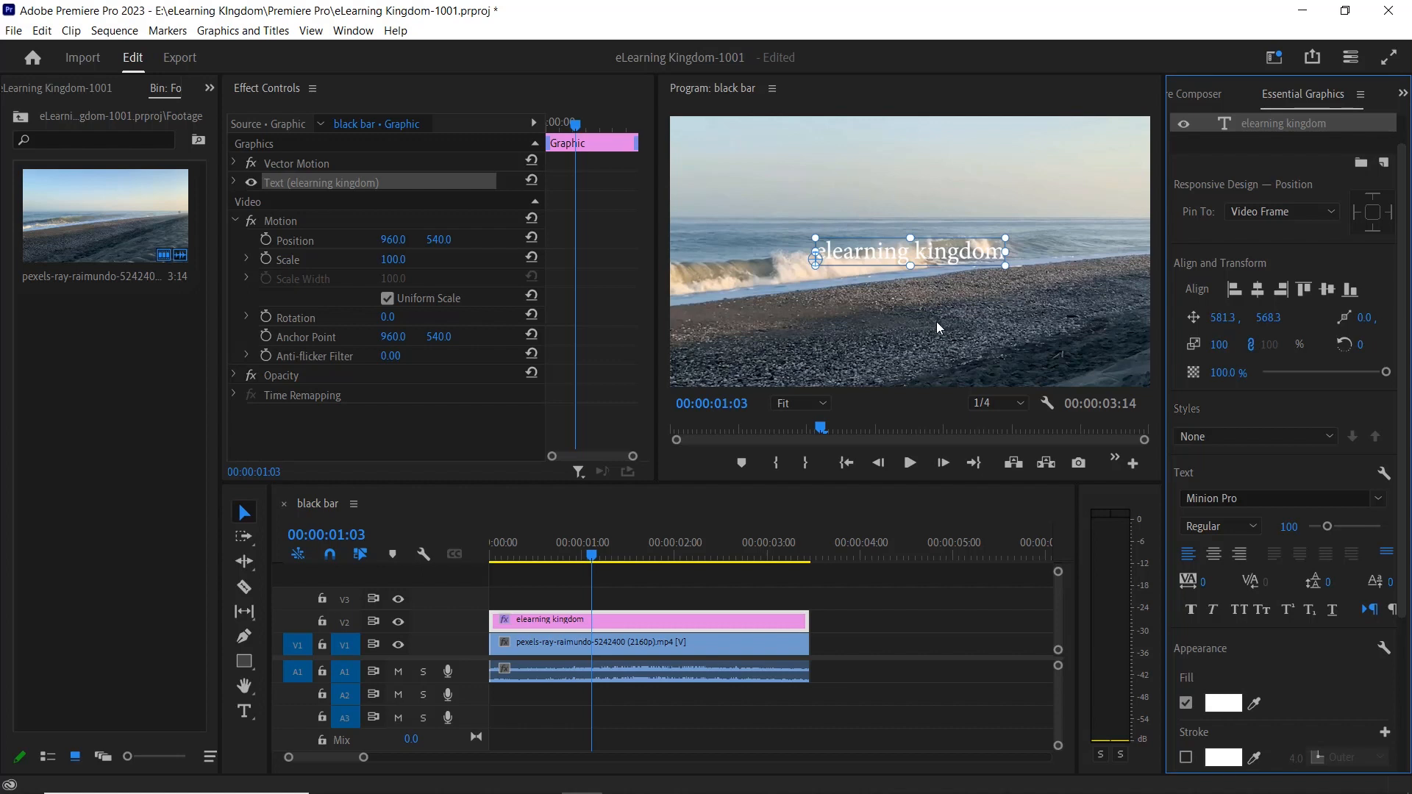
left_click(1213, 556)
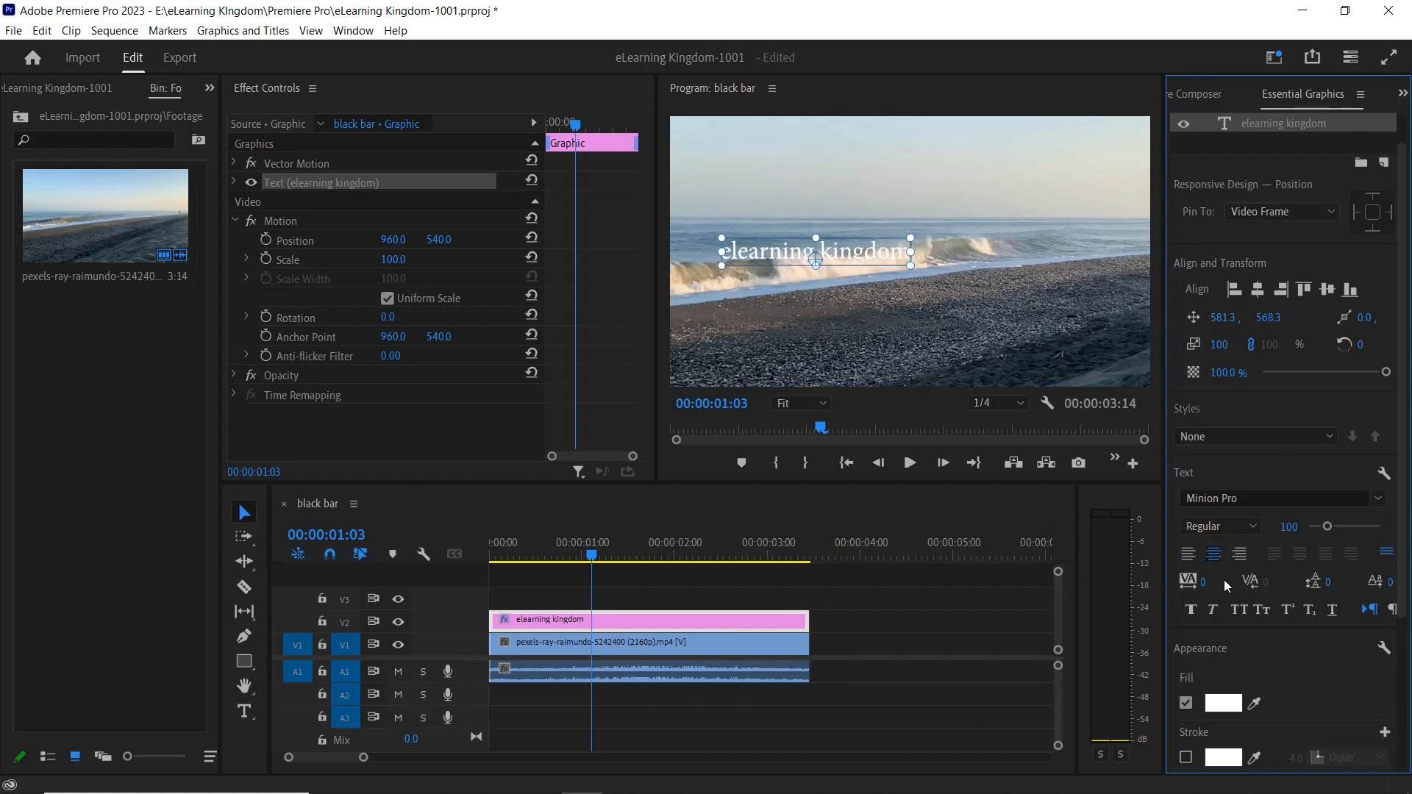
left_click(1258, 289)
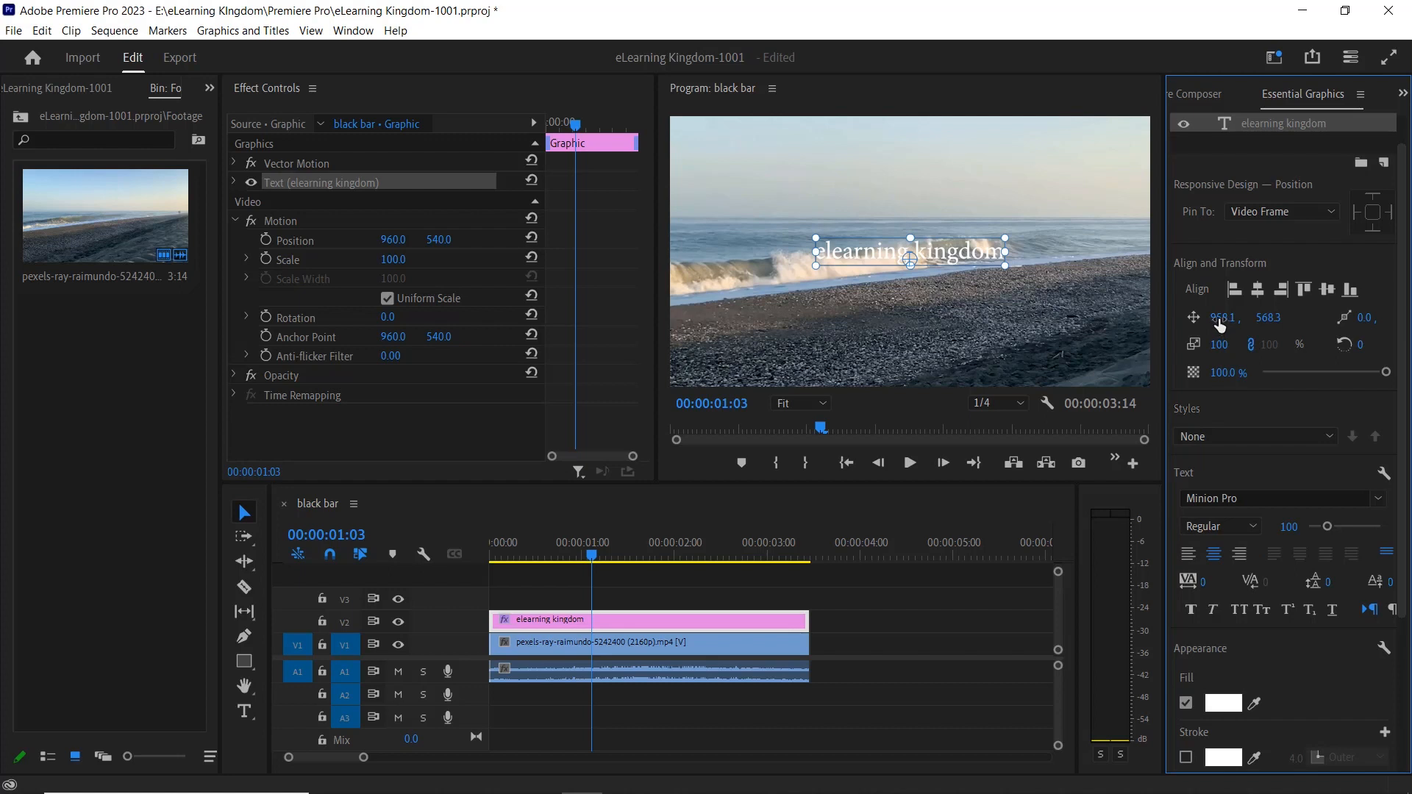
Set the text layer's scale to 151 and center it in the frame again.
left_click_drag(1220, 326, 1364, 329)
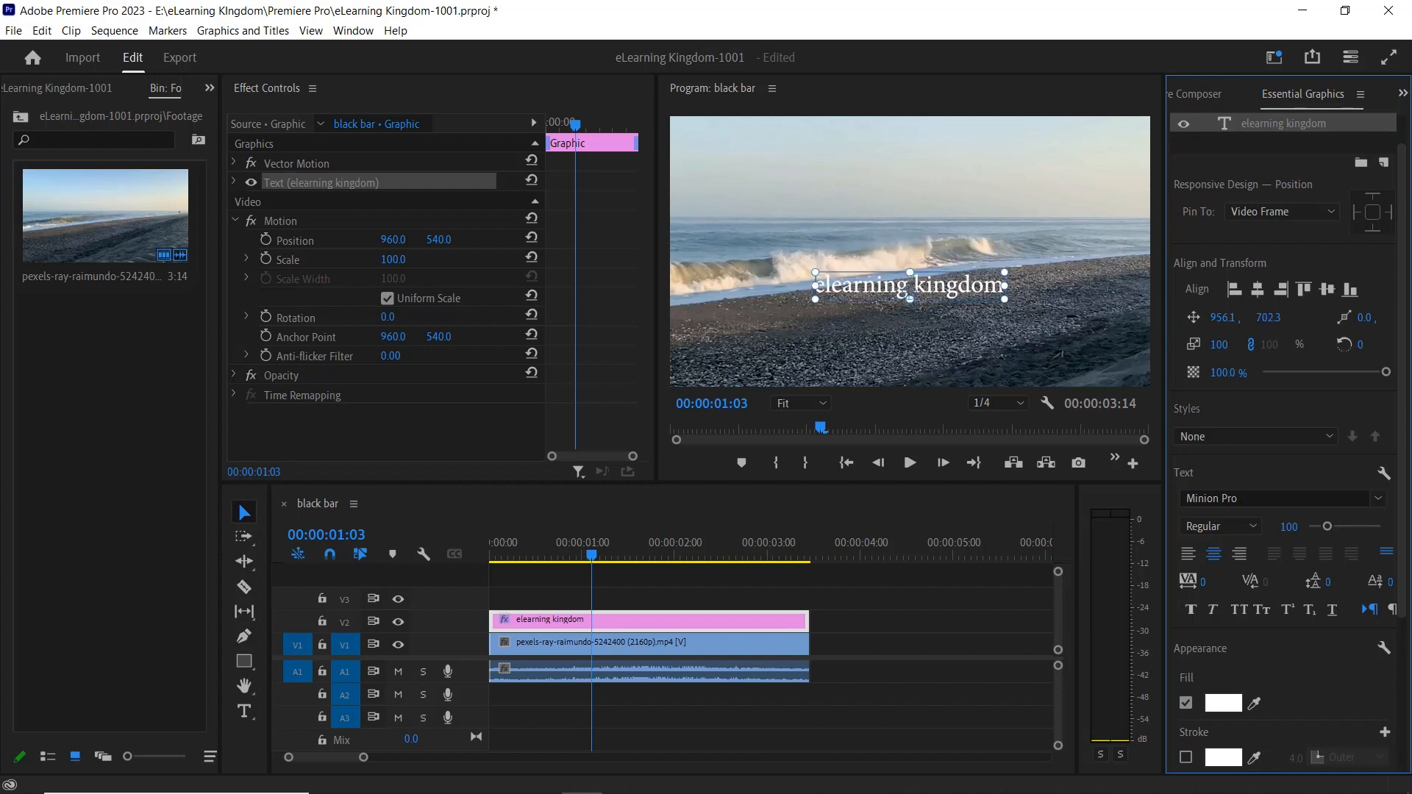
left_click_drag(1218, 344, 1256, 345)
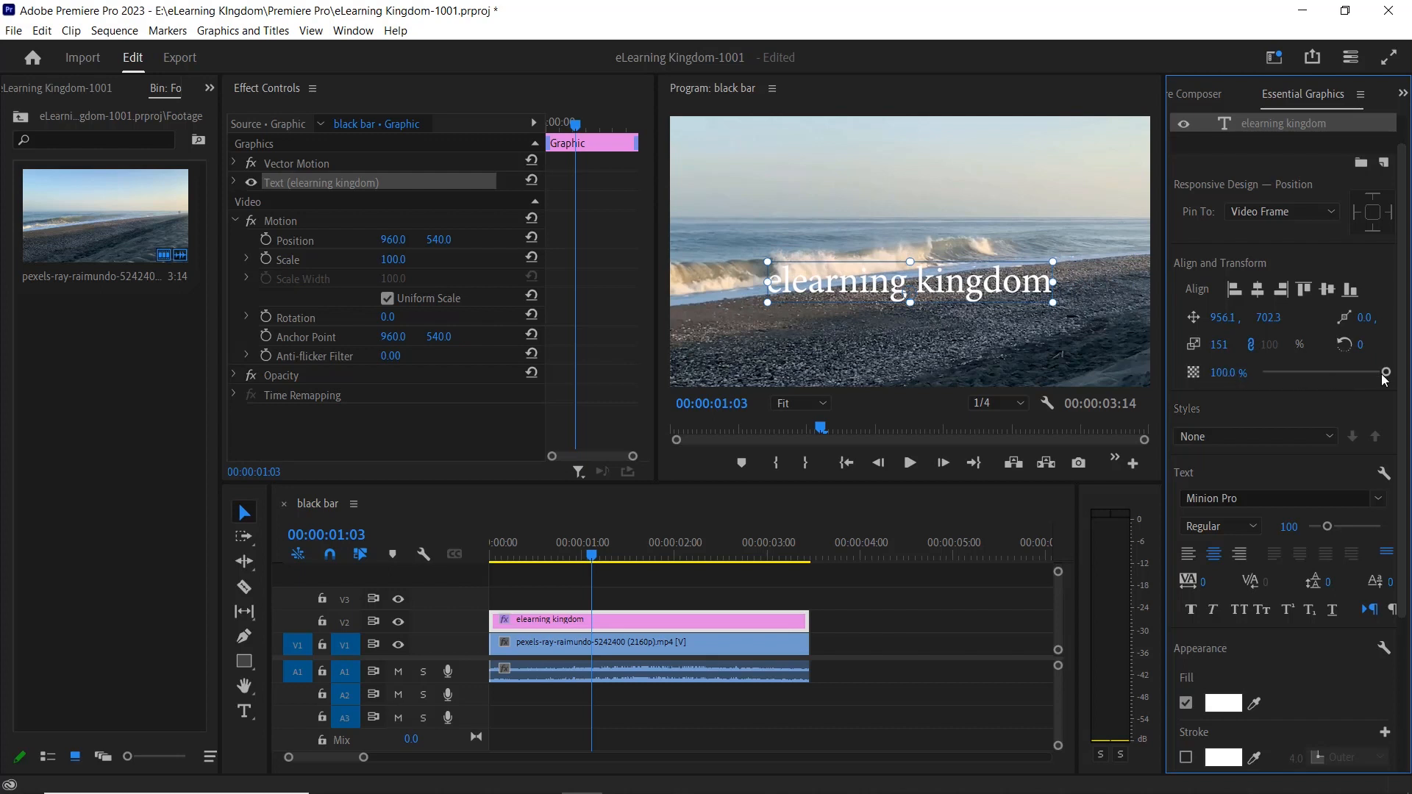
mouse_move(1385, 372)
left_mouse_down()
mouse_move(1313, 375)
mouse_move(1385, 377)
left_mouse_up()
left_click(1325, 289)
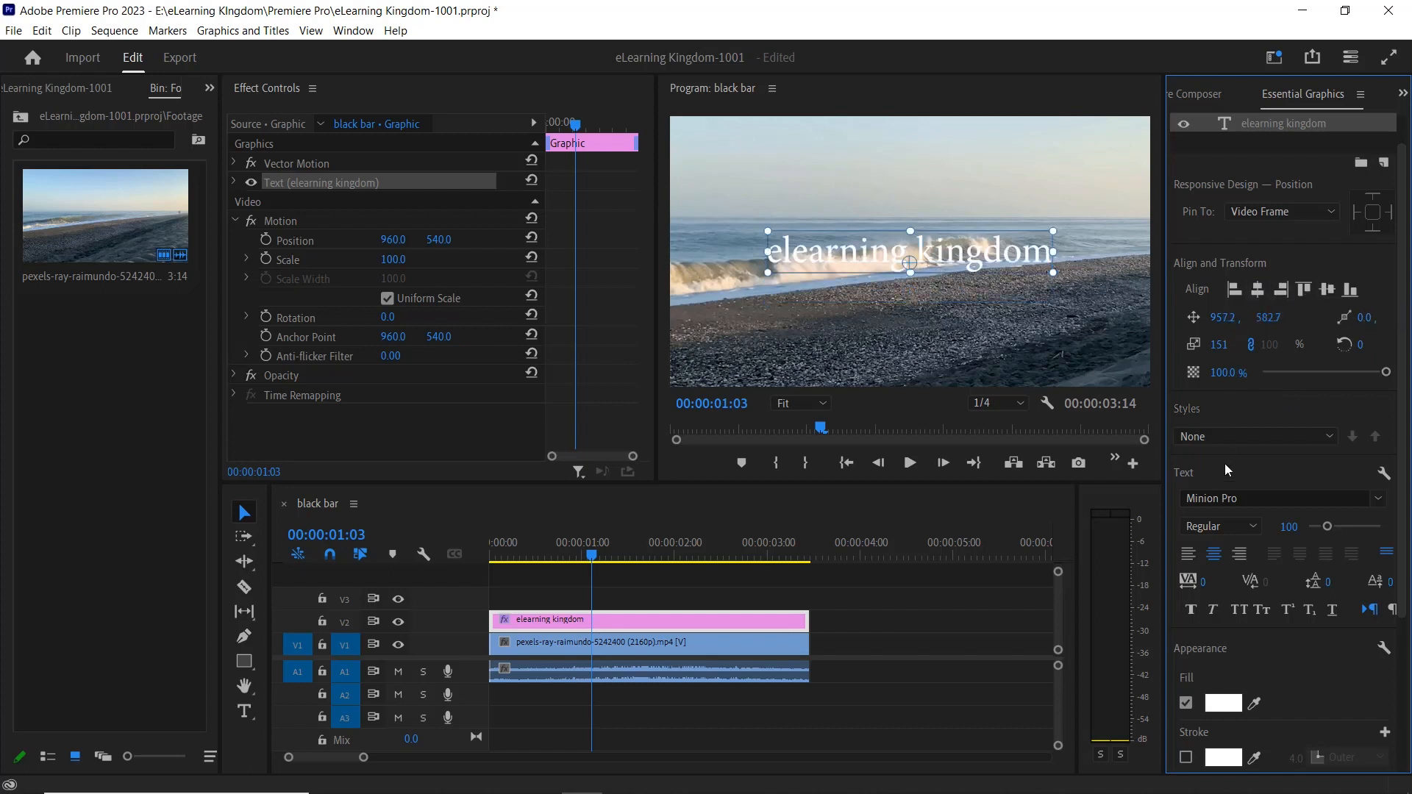
left_click(1325, 437)
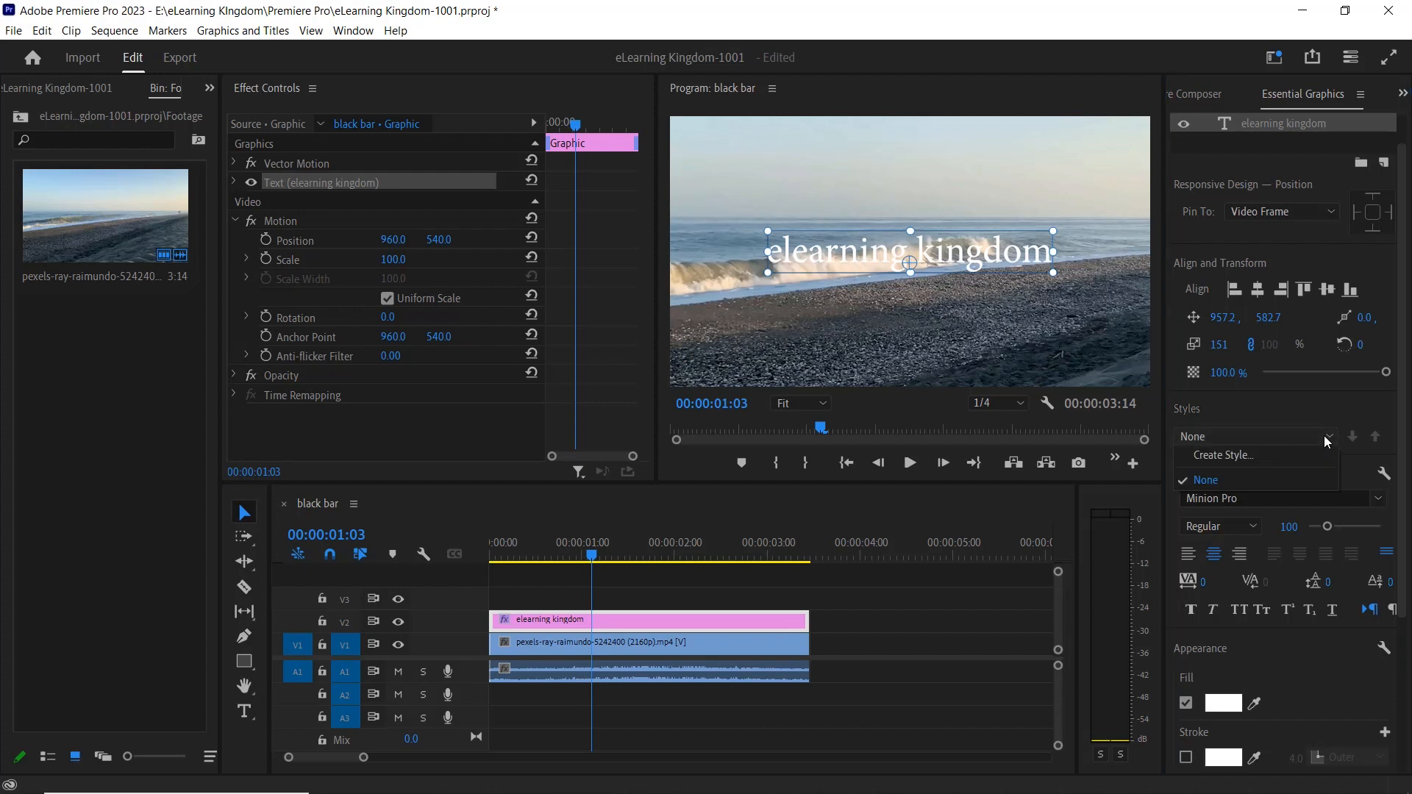
left_click(1273, 455)
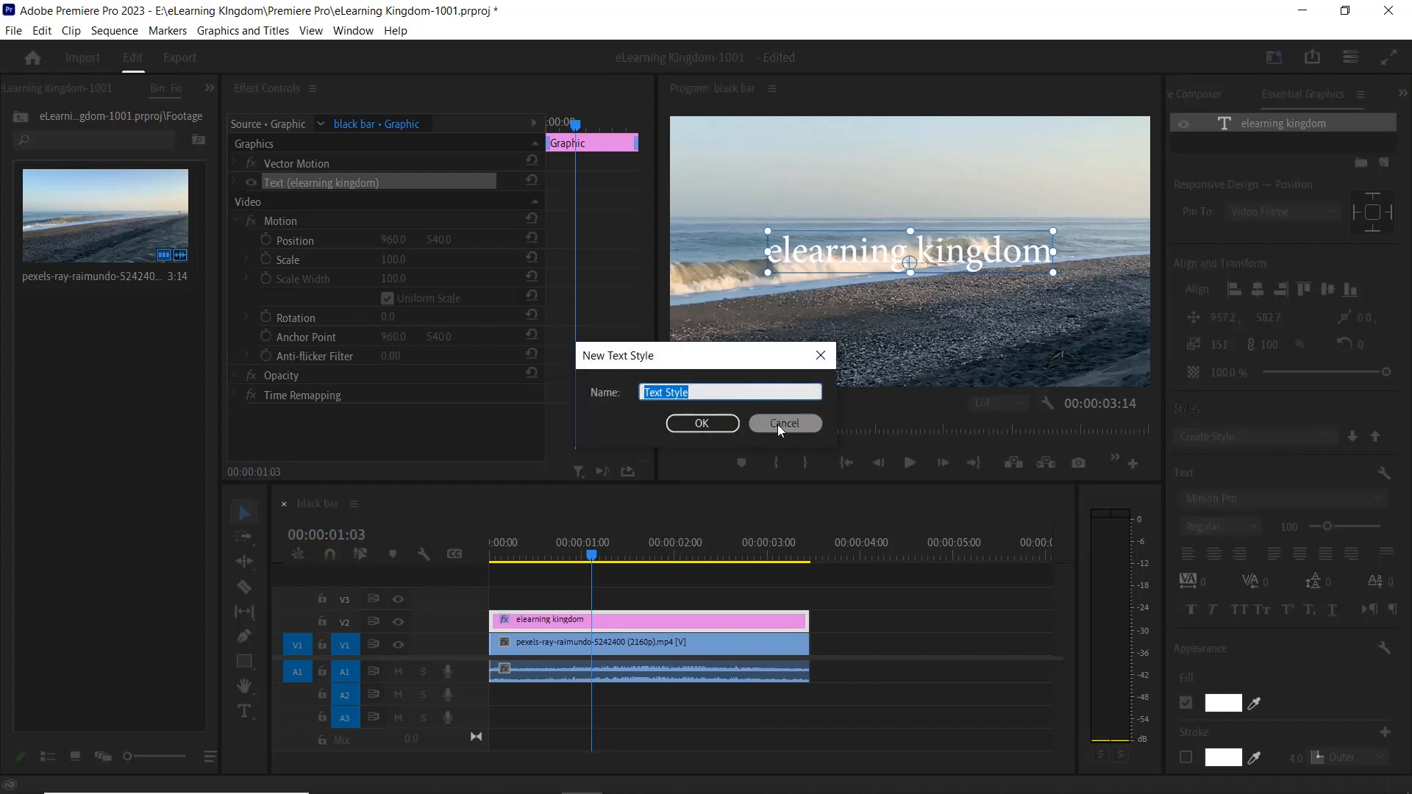
left_click(777, 423)
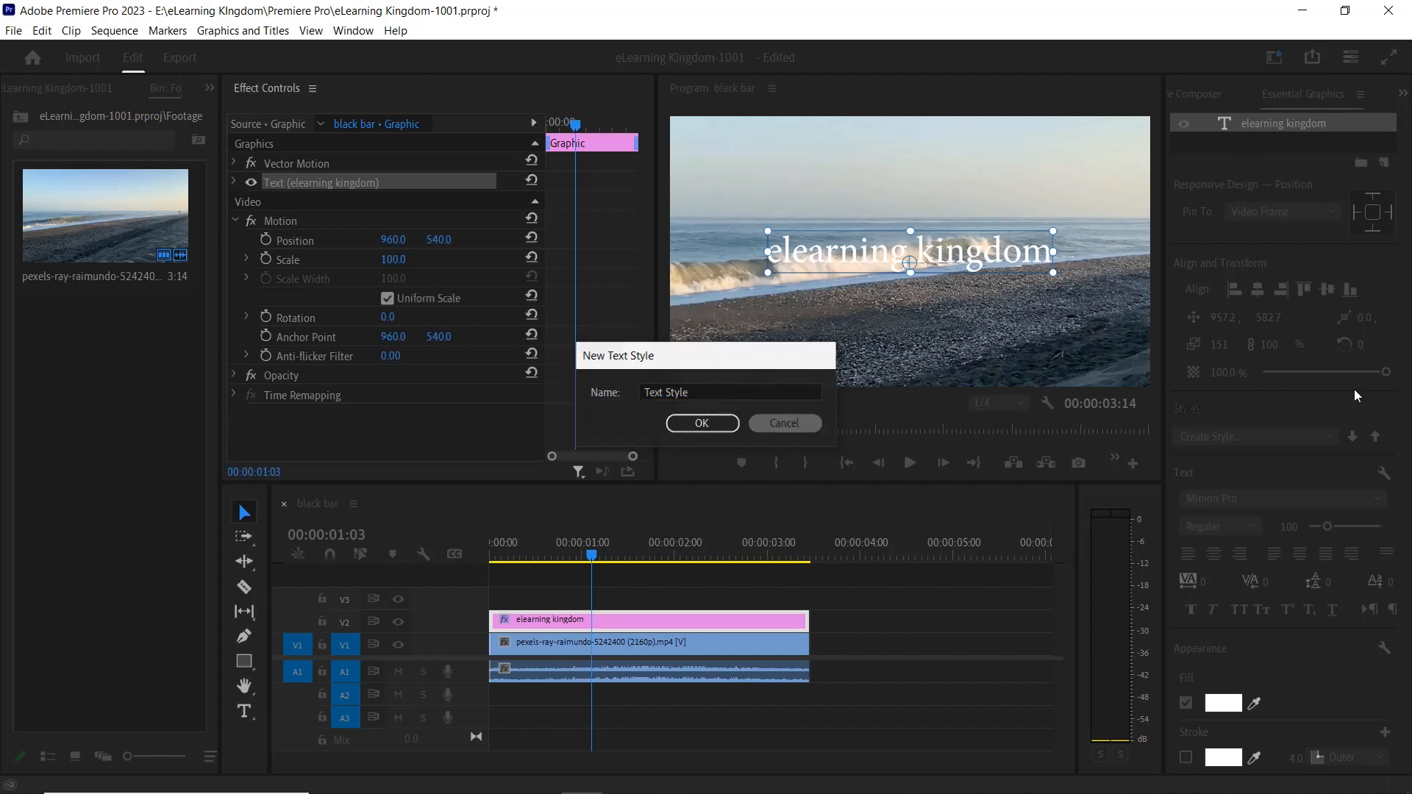
left_click(1317, 438)
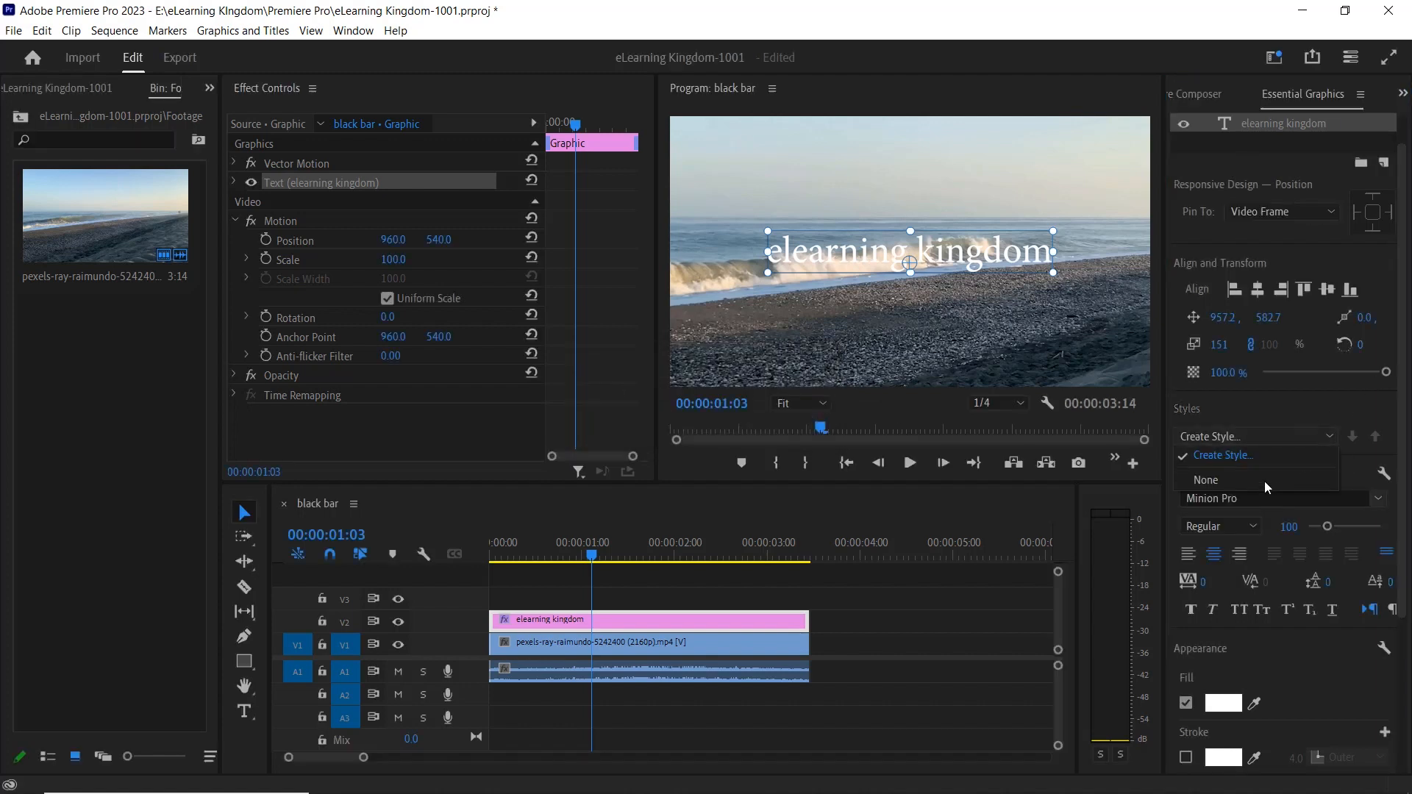
left_click(1255, 410)
Change the "elearning kingdom" text's font to Impact and check the font styles available for it.
scroll(1259, 470, "down", 1)
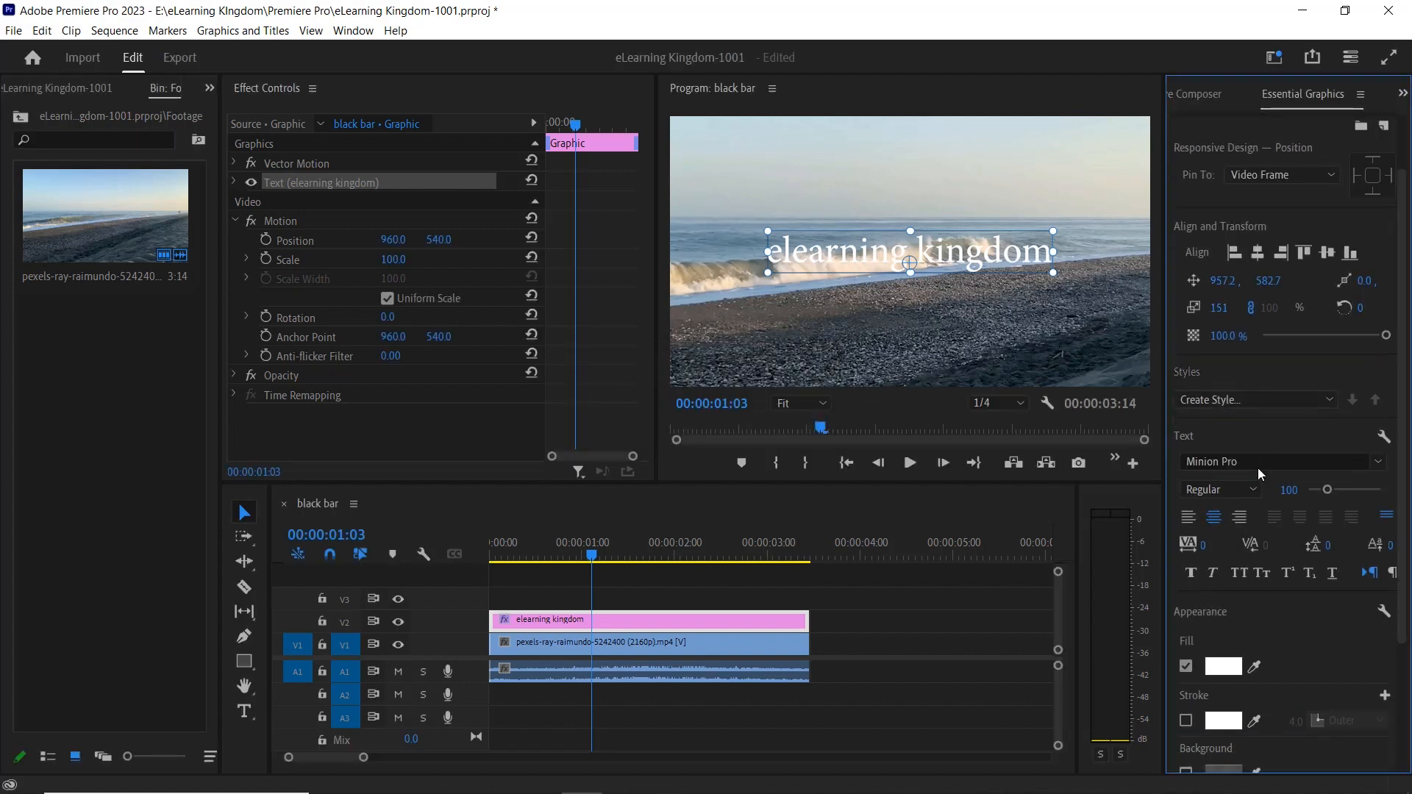
scroll(1256, 465, "down", 2)
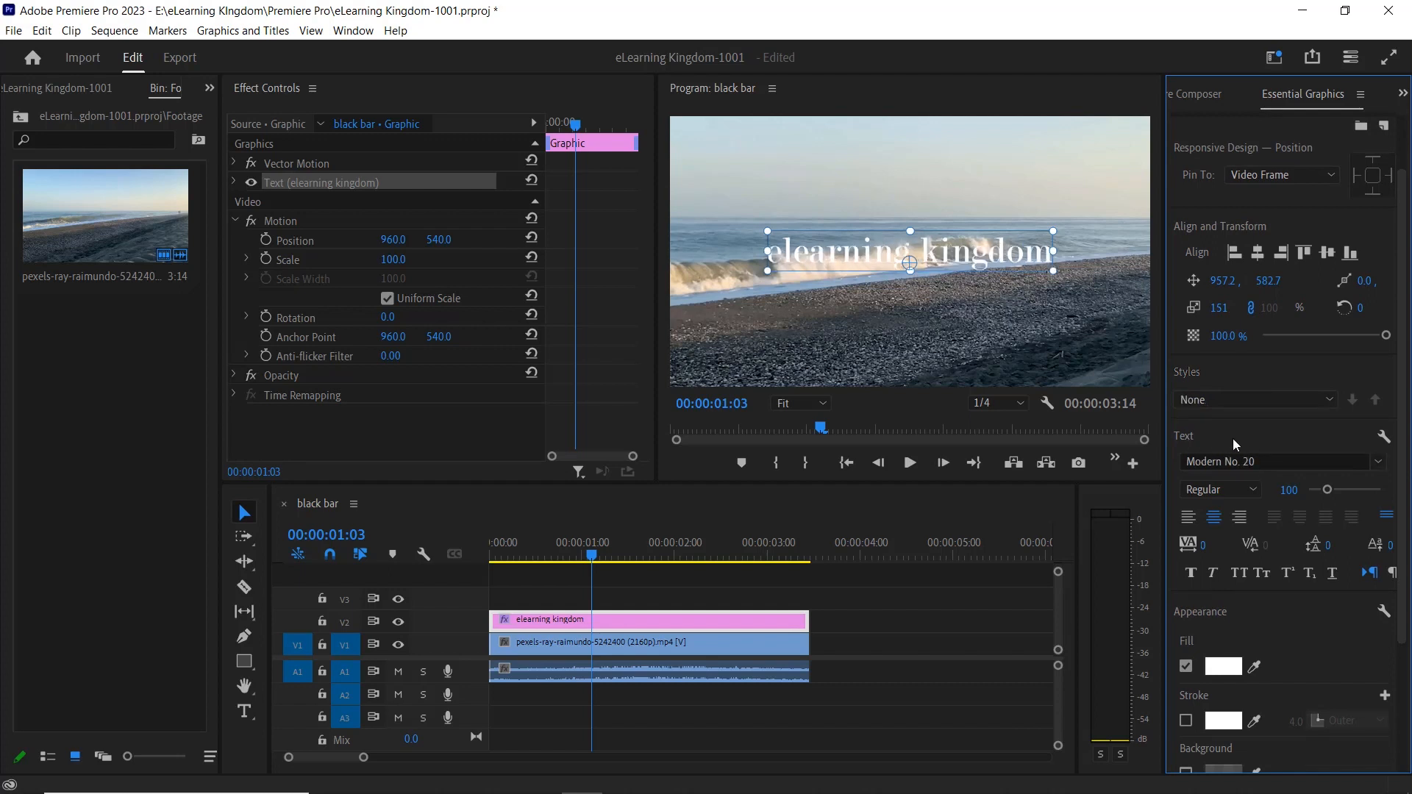
left_click(1262, 462)
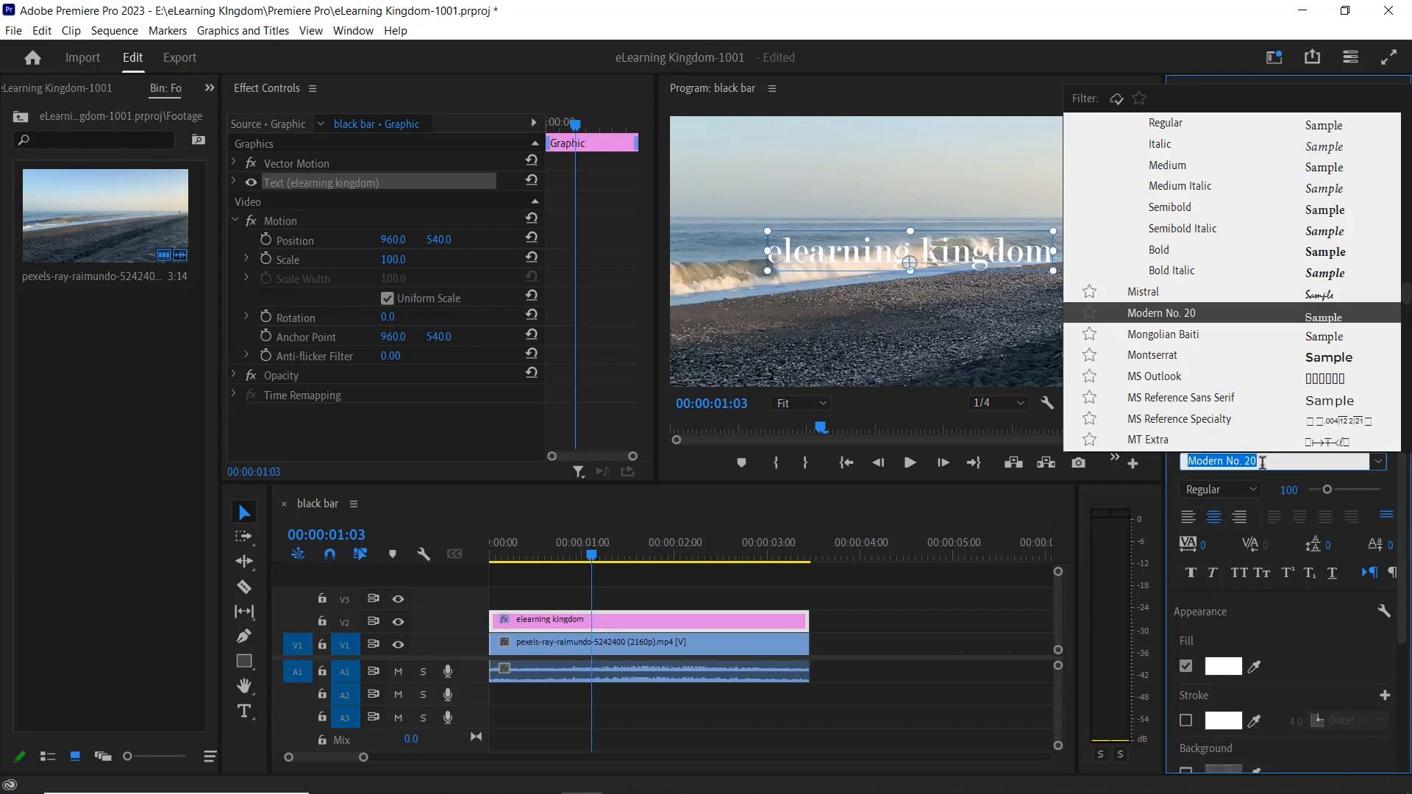
type("im")
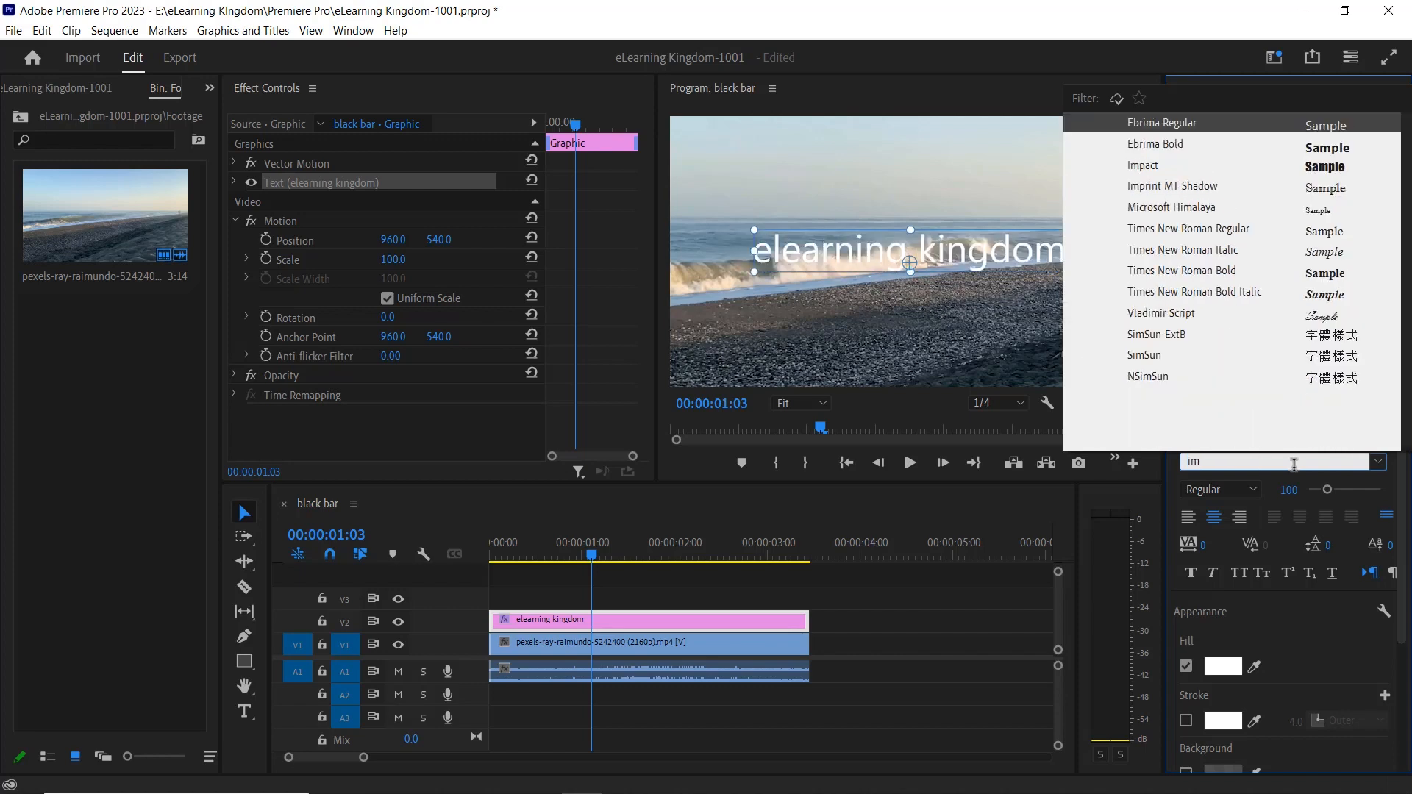
type("p")
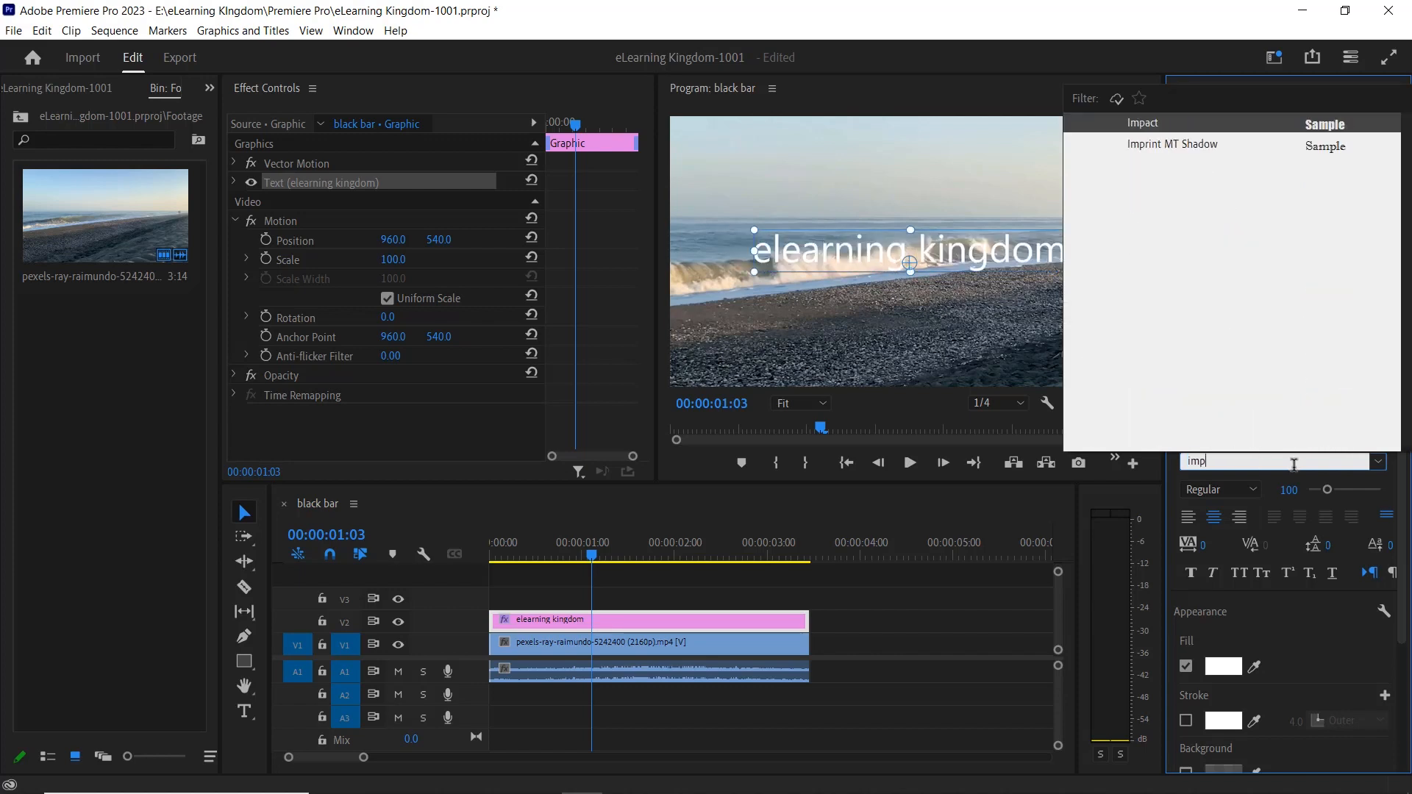
left_click(1212, 123)
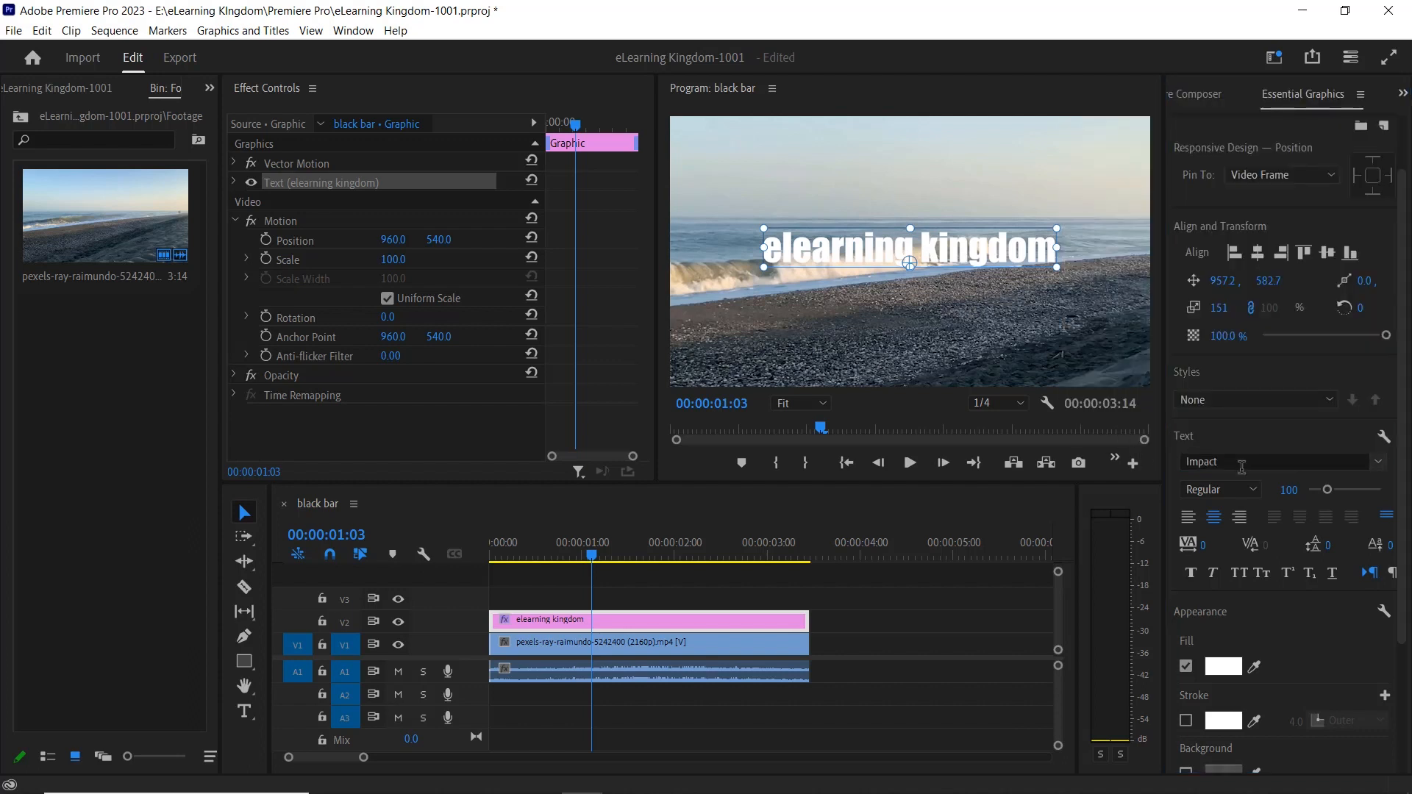
left_click(1252, 487)
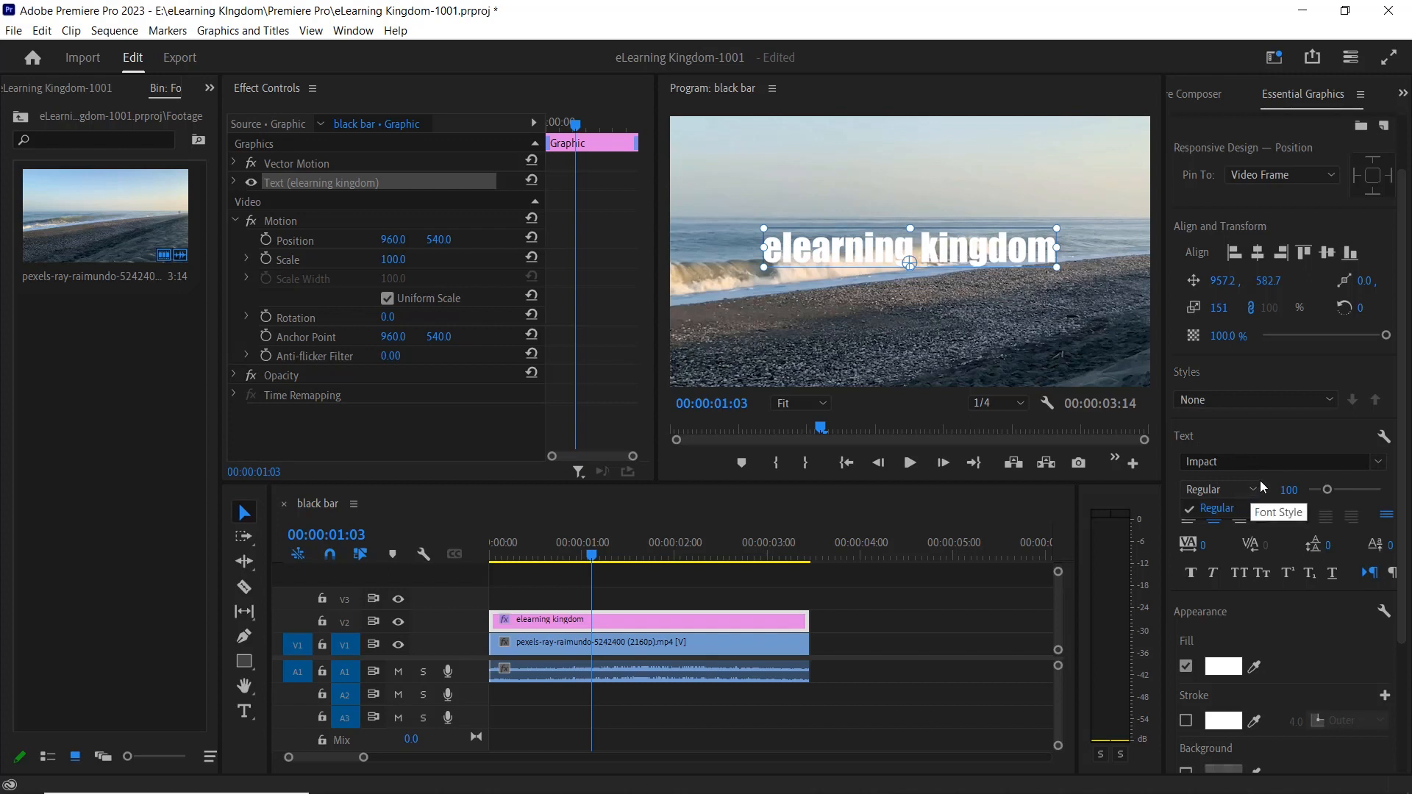
left_click(1261, 482)
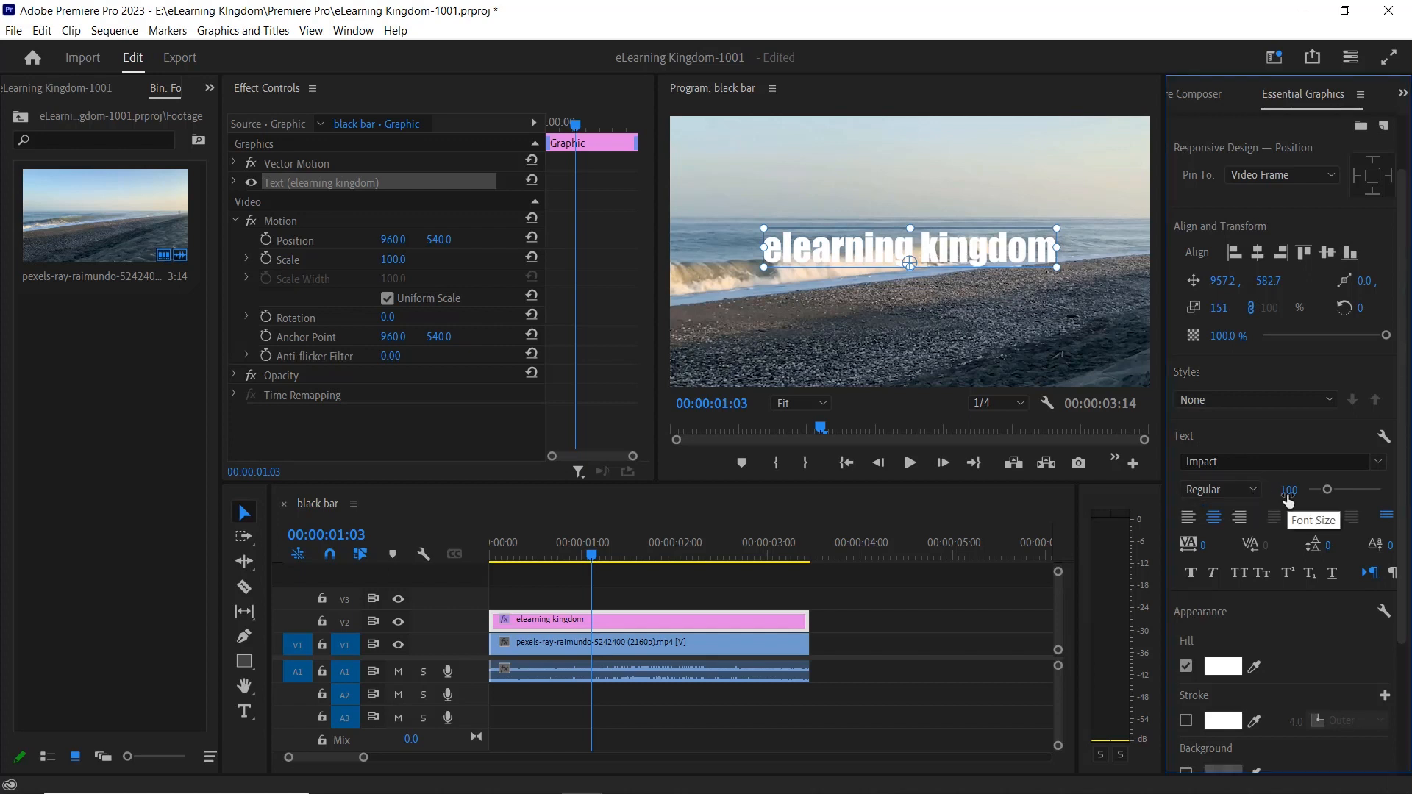
Try enlarging the text's font size to 151 and to 200.
left_click_drag(1330, 491, 1338, 491)
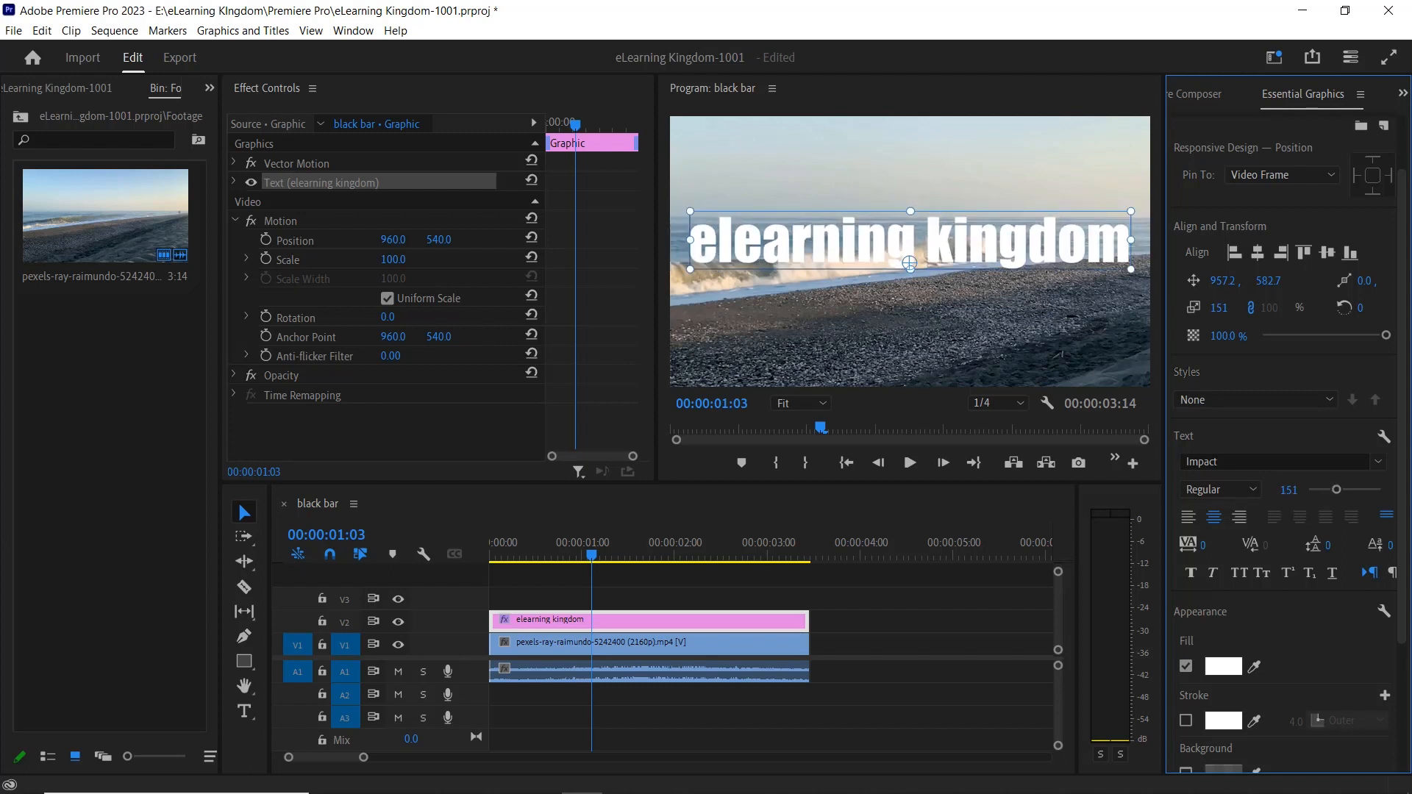
left_click(1288, 491)
type("200")
key("Return")
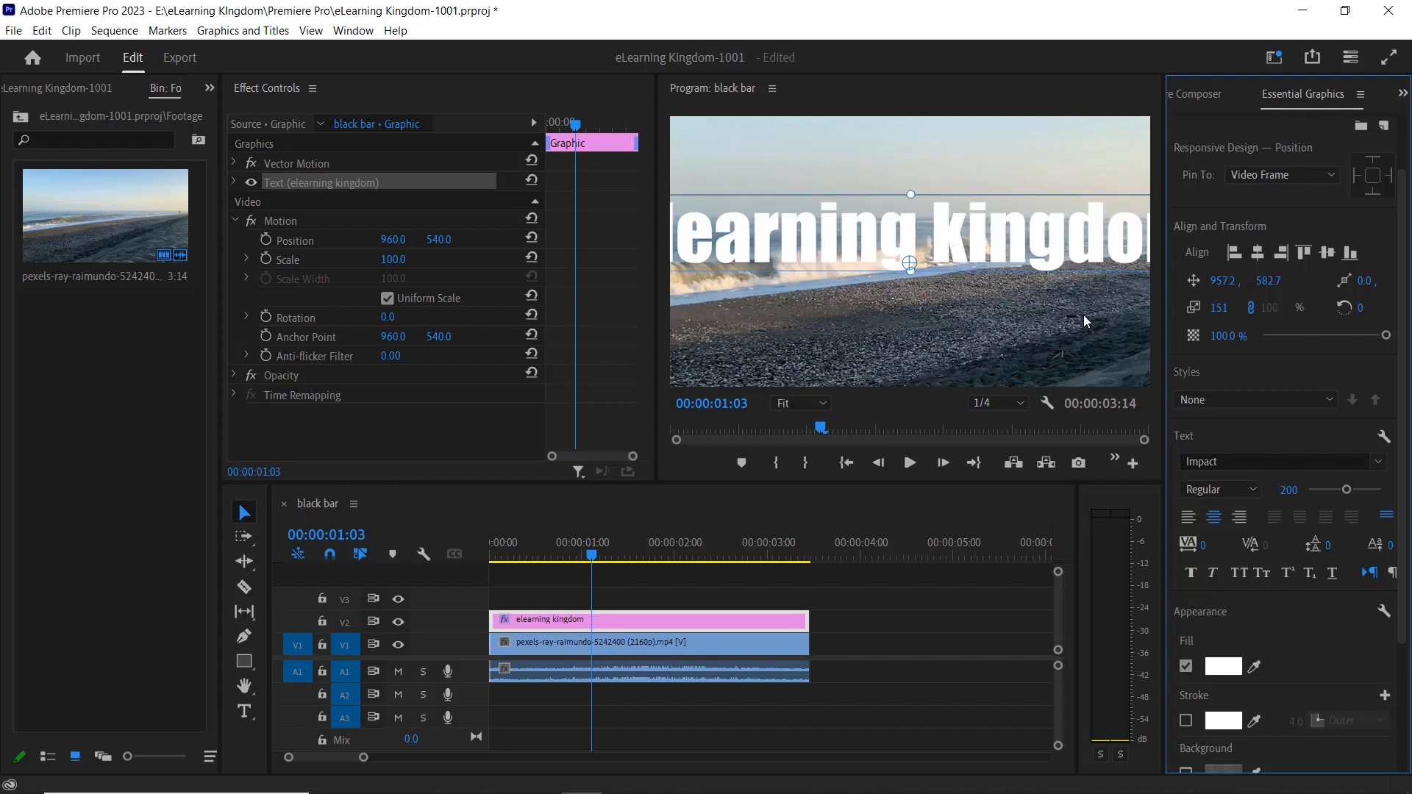
Set the text's font size to 150.
left_click(1293, 485)
type("150")
key("Return")
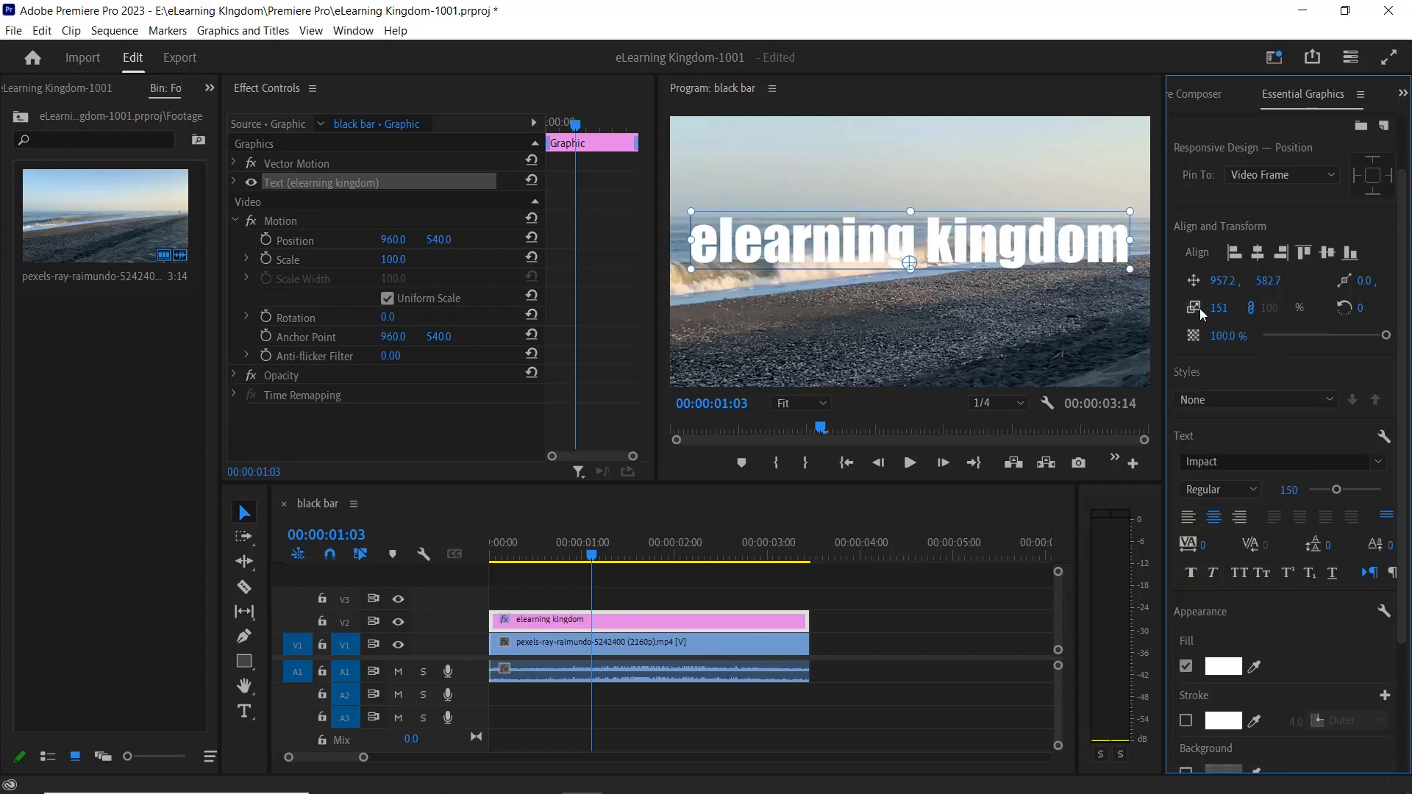
Set the text layer's scale to 100 and its character tracking to 100.
left_click(1219, 307)
type("100")
key("Return")
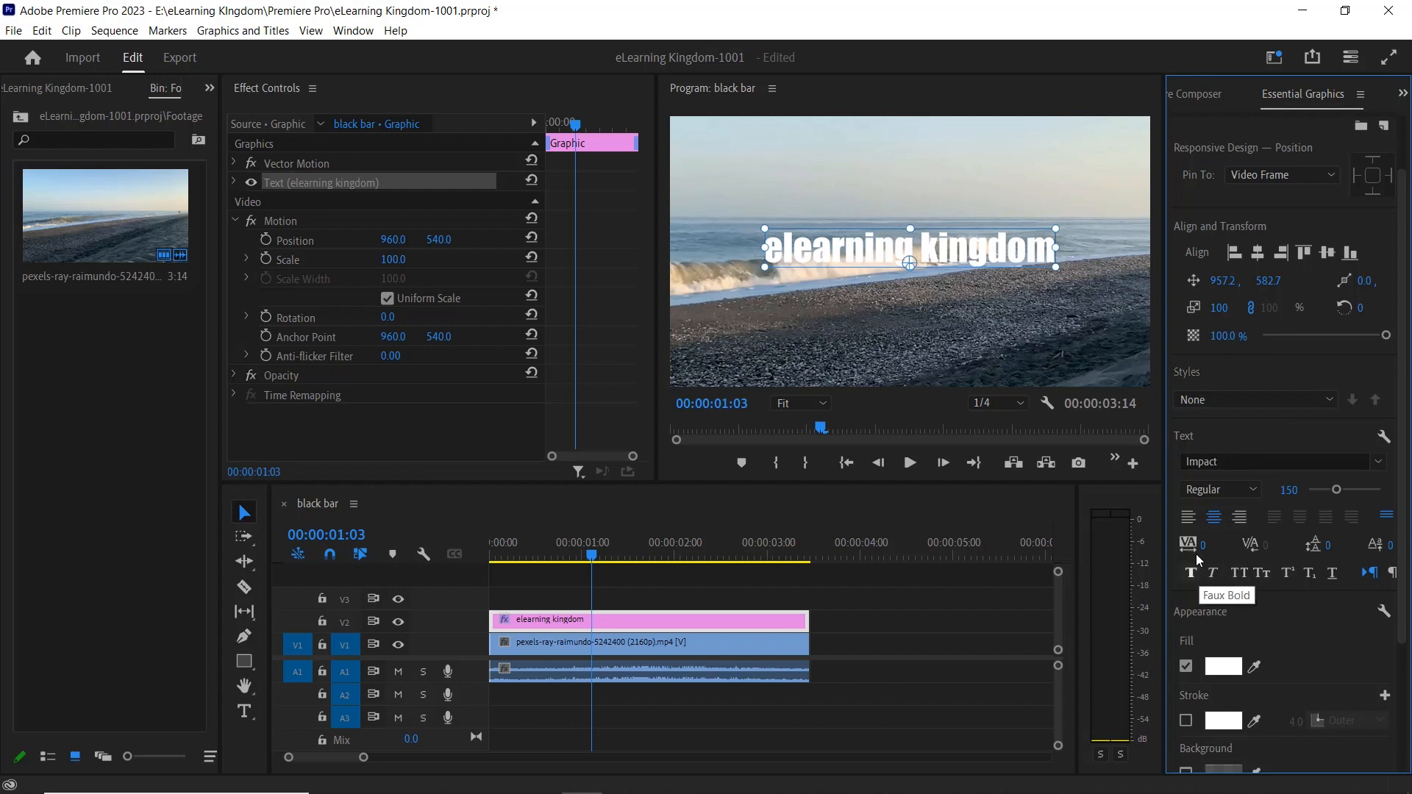
left_click_drag(1194, 548, 1329, 549)
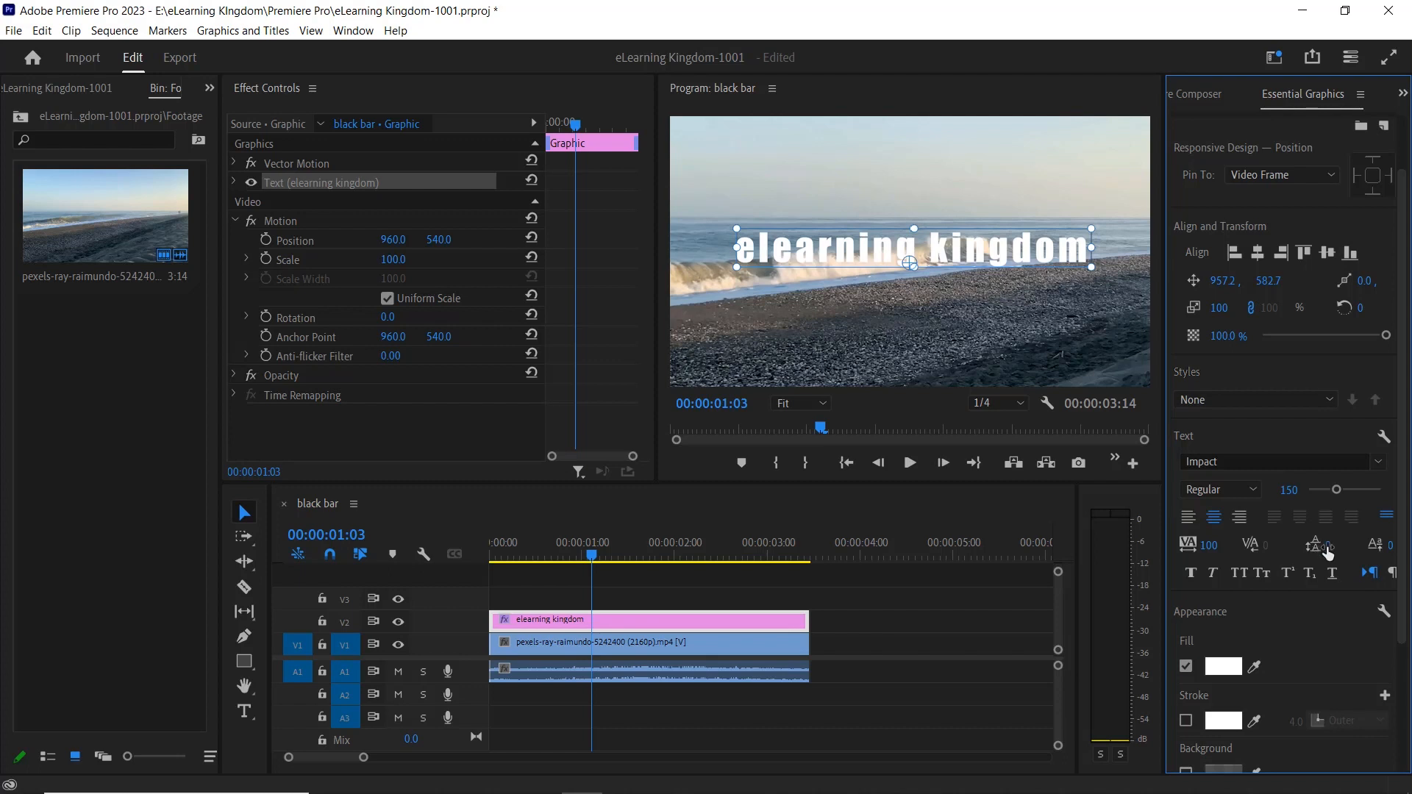
Try the Faux Italic and All Caps styles on the "elearning kingdom" text.
left_click(1214, 575)
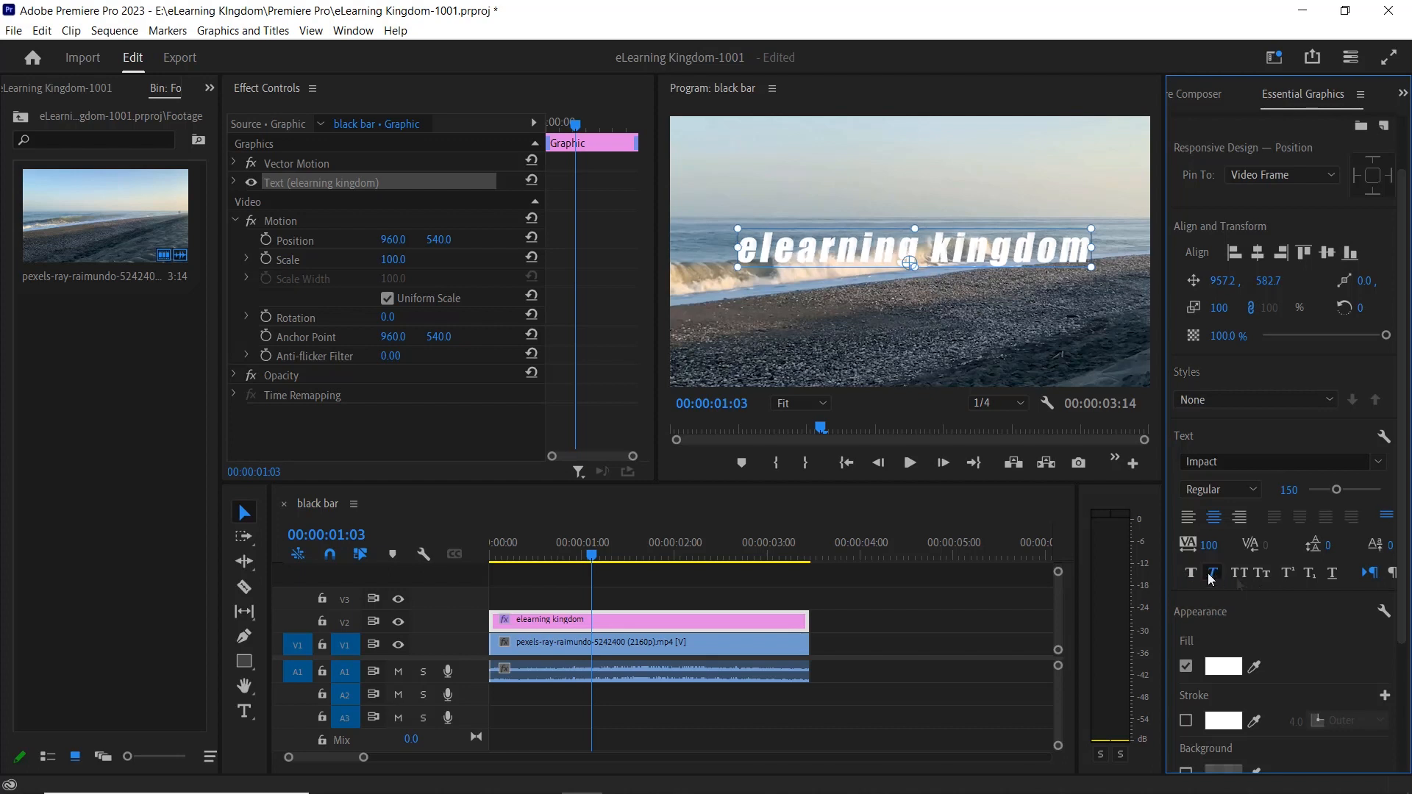
left_click(1242, 579)
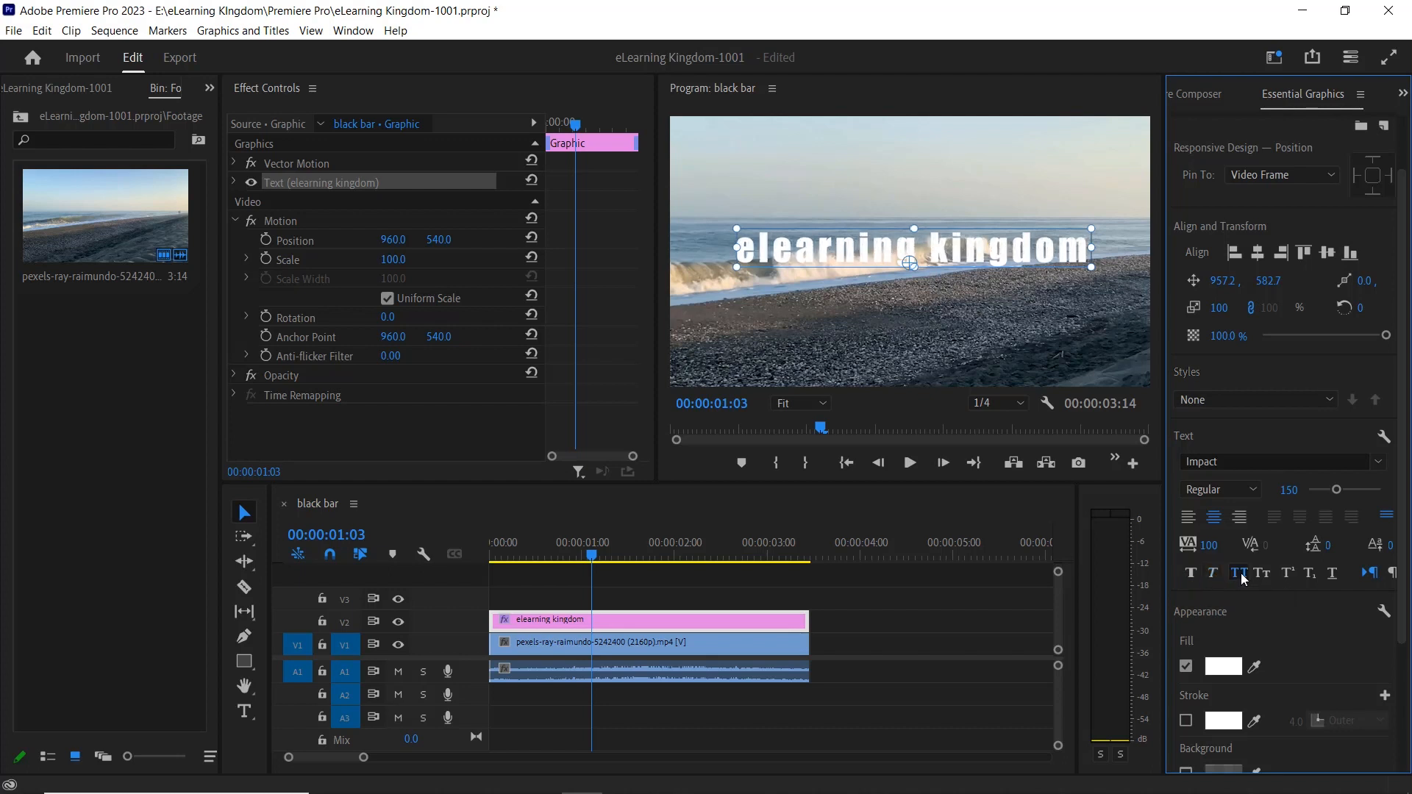
left_click(1243, 579)
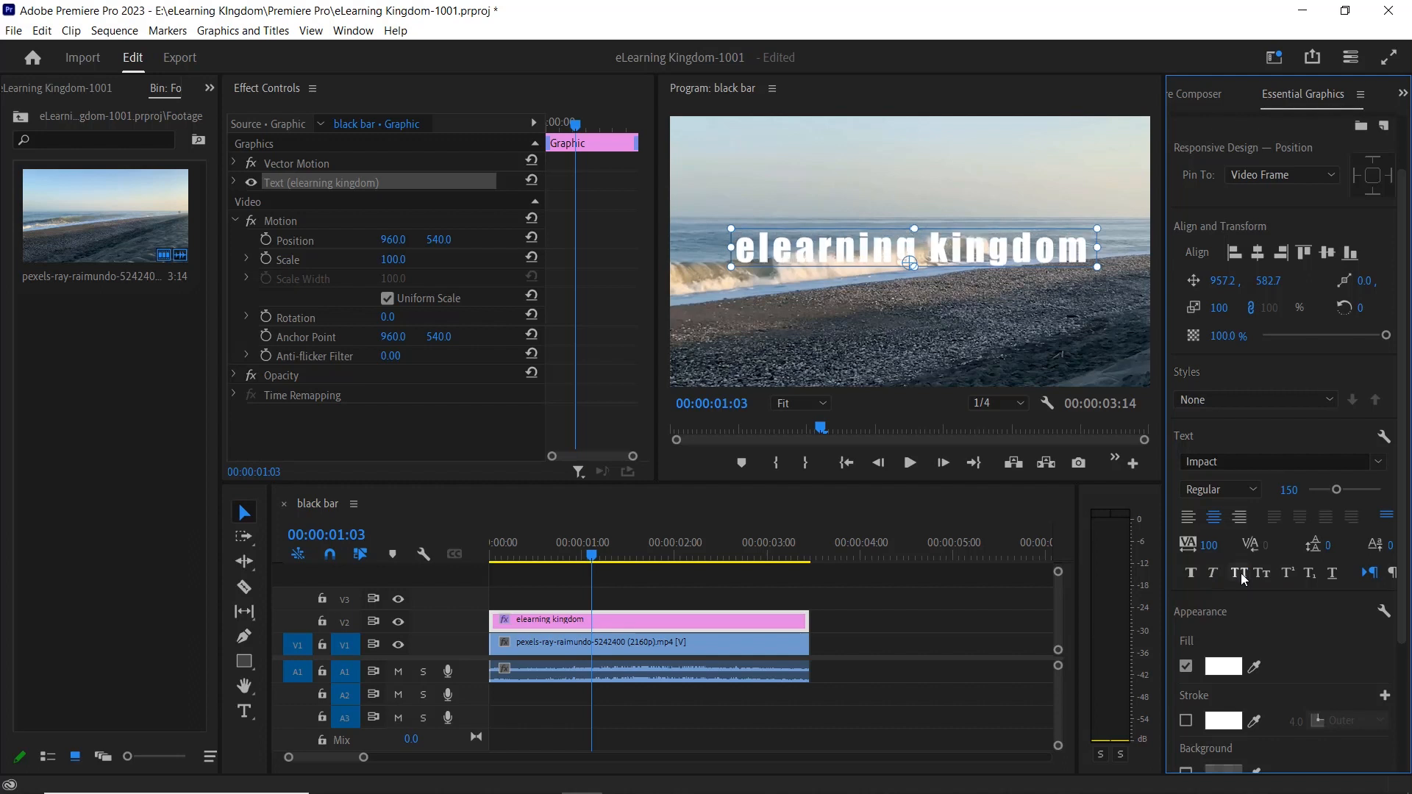
Try a dark red fill color, 511C1C, on the text.
scroll(1224, 624, "down", 3)
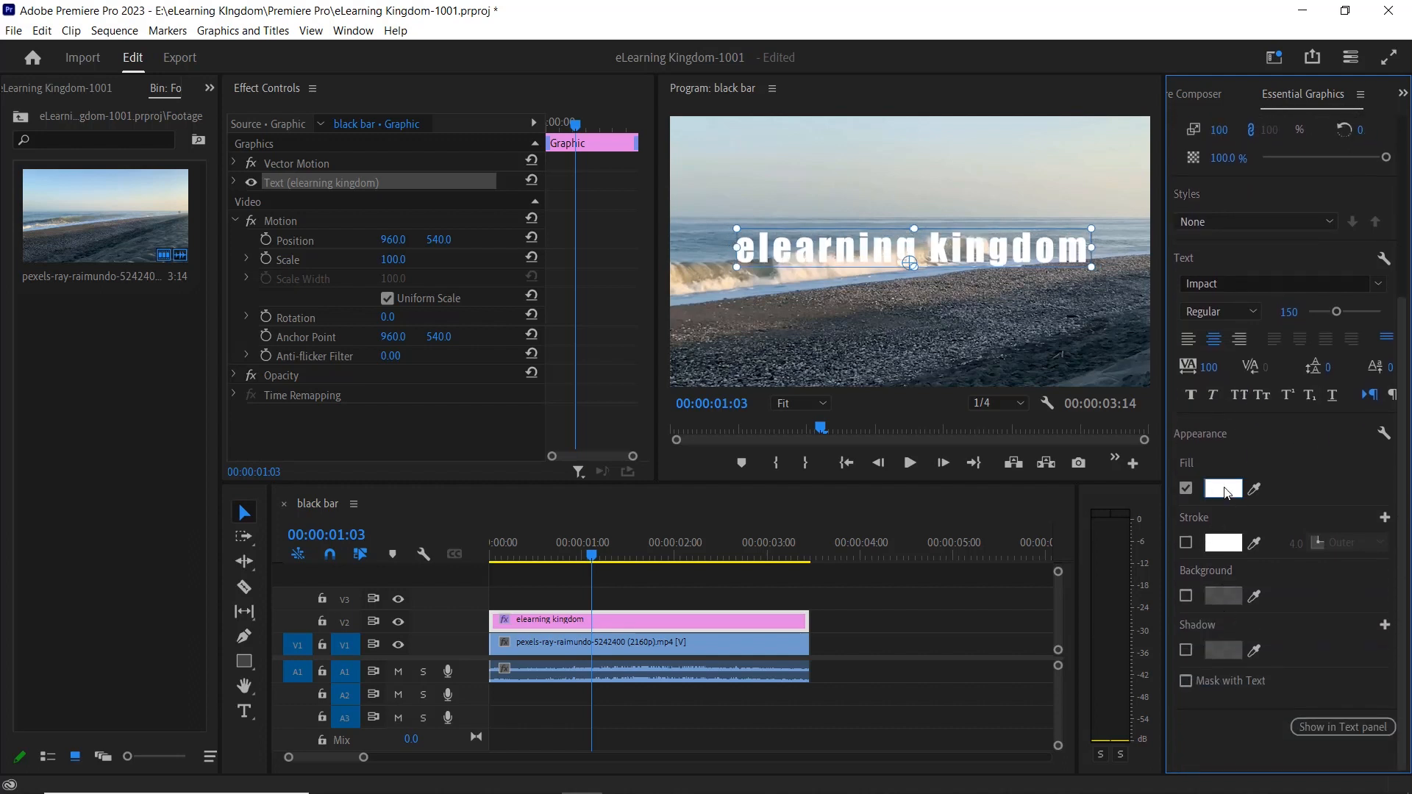
left_click(1224, 488)
left_click(636, 371)
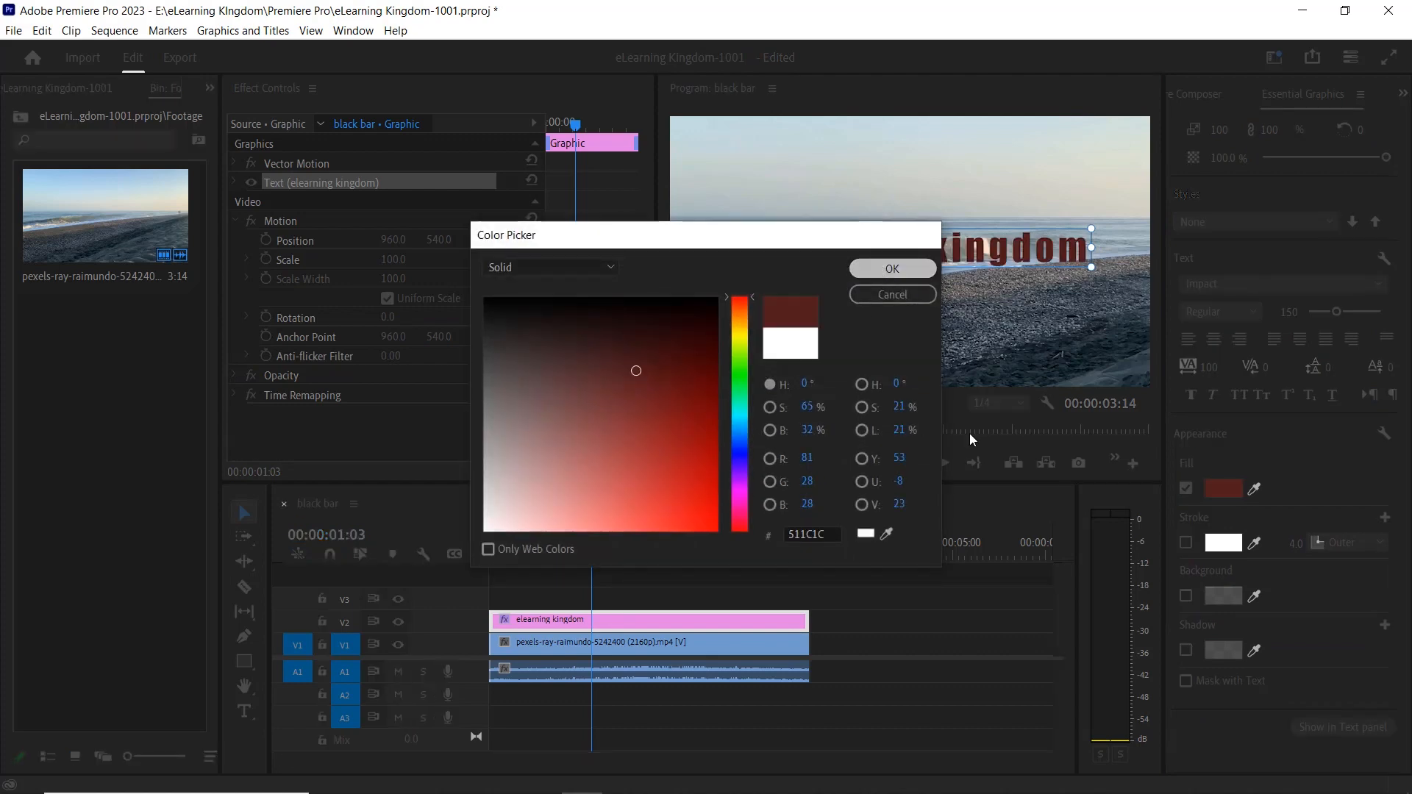
key("Return")
Change the text's fill color to a solid light grey.
left_click(1225, 489)
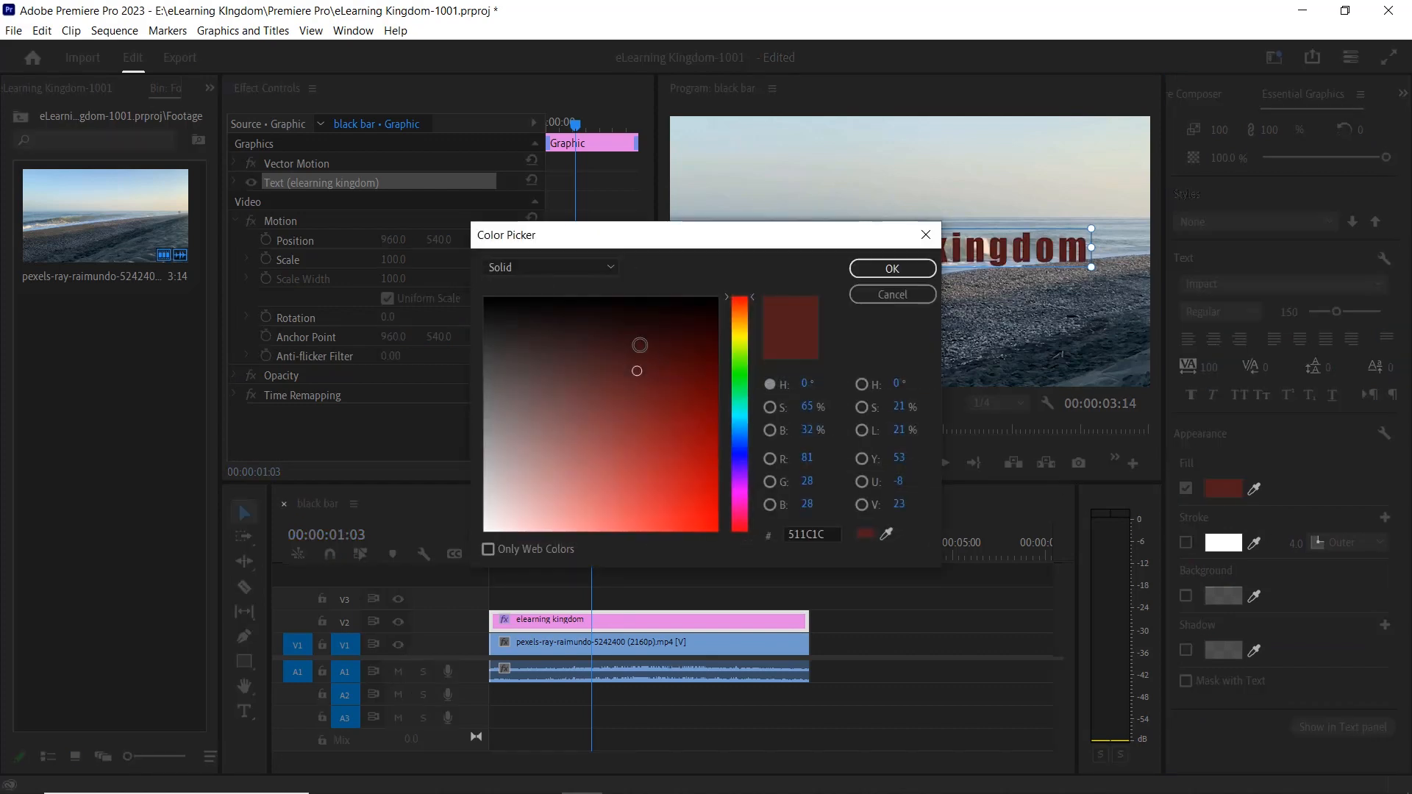
mouse_move(640, 345)
left_mouse_down()
mouse_move(523, 378)
mouse_move(434, 350)
mouse_move(430, 295)
left_mouse_up()
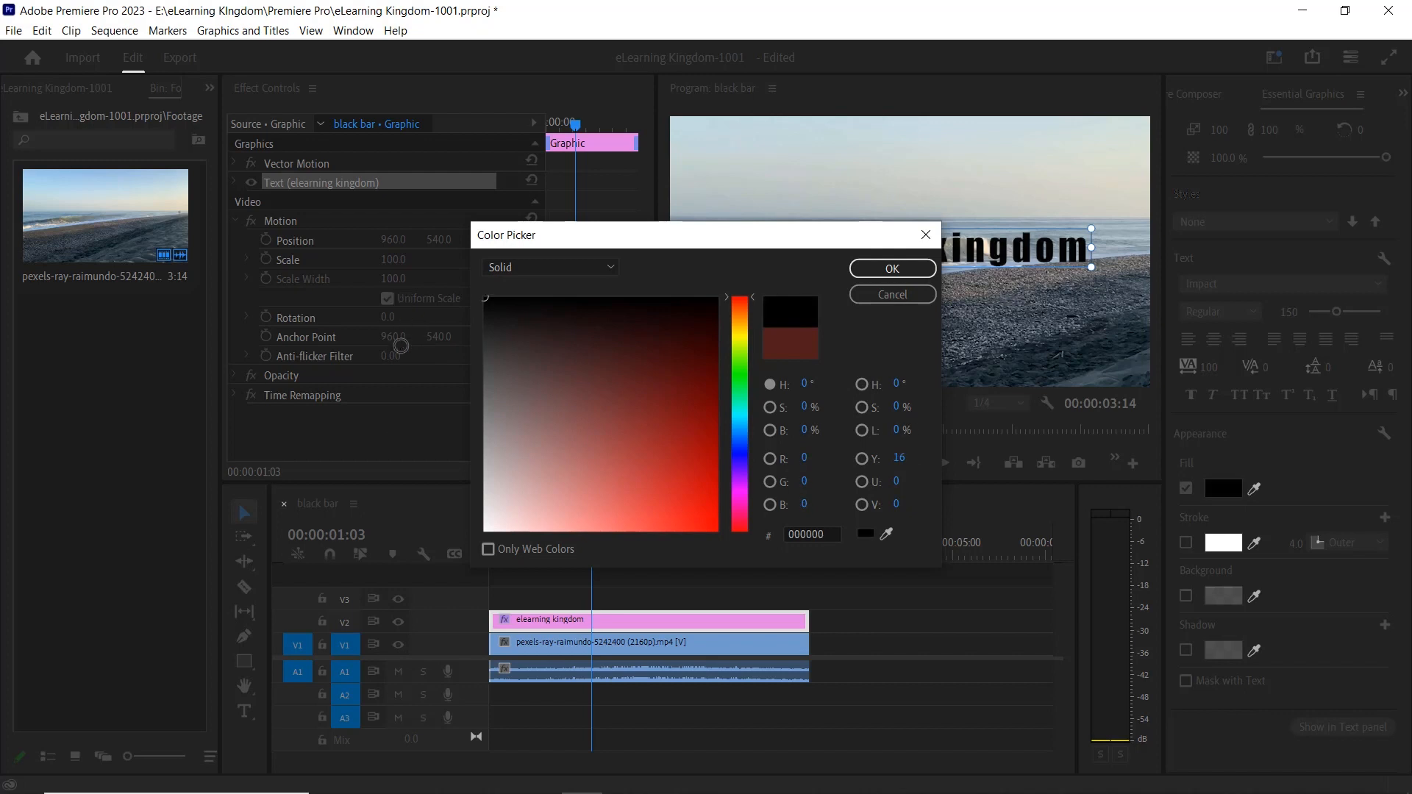
left_click_drag(400, 346, 402, 347)
left_click(892, 268)
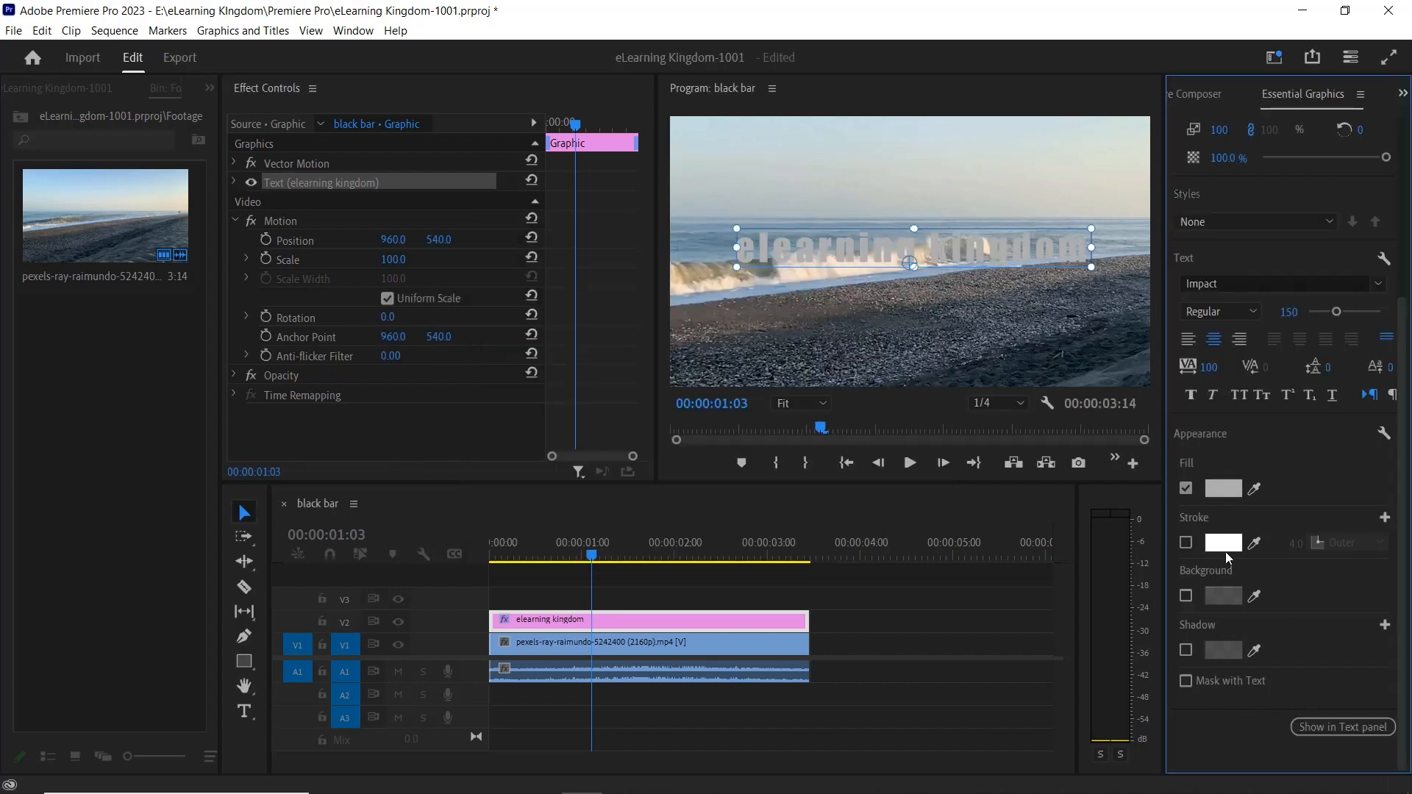
Enable a stroke on the text and give it a dark red color, about 480000.
left_click(1185, 544)
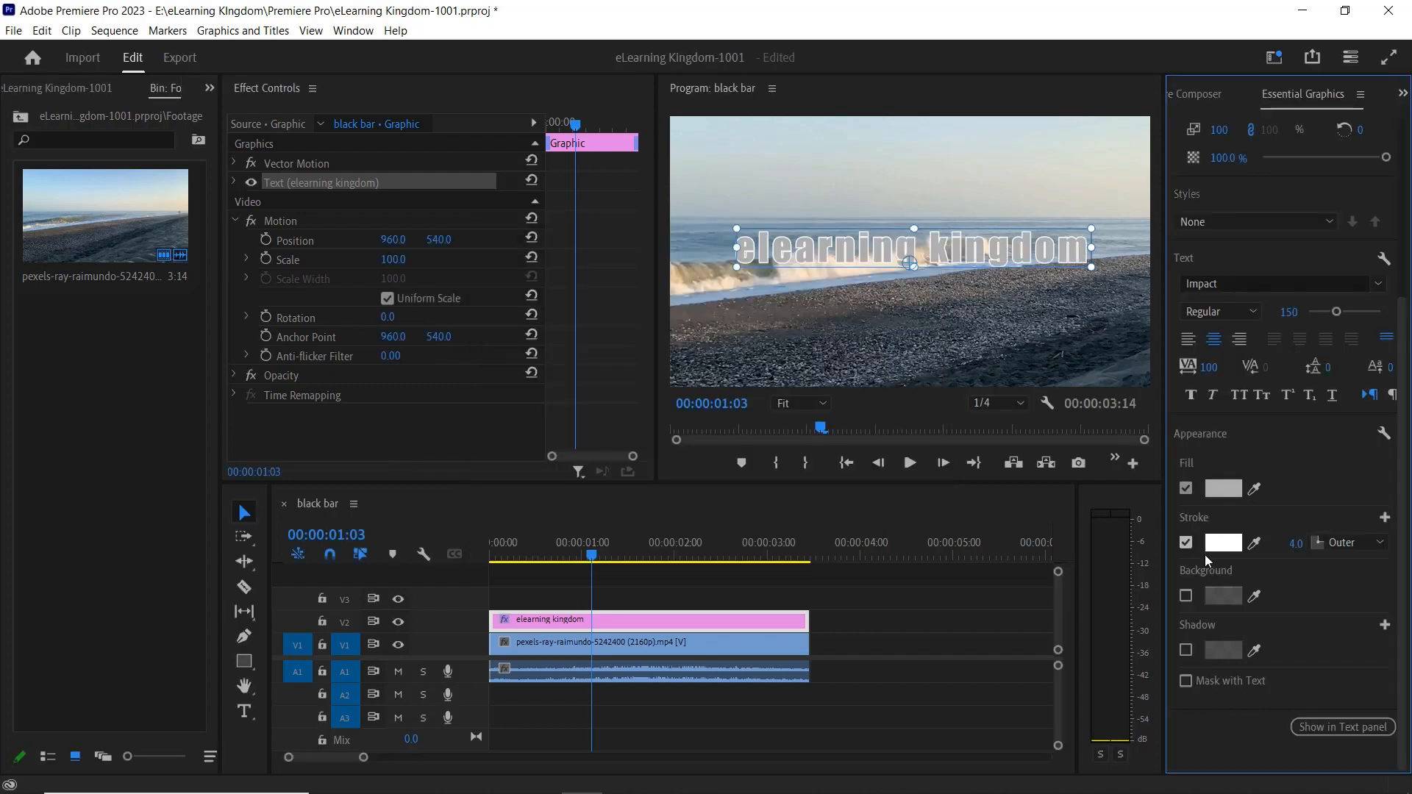
left_click(1223, 543)
left_click_drag(677, 420, 687, 371)
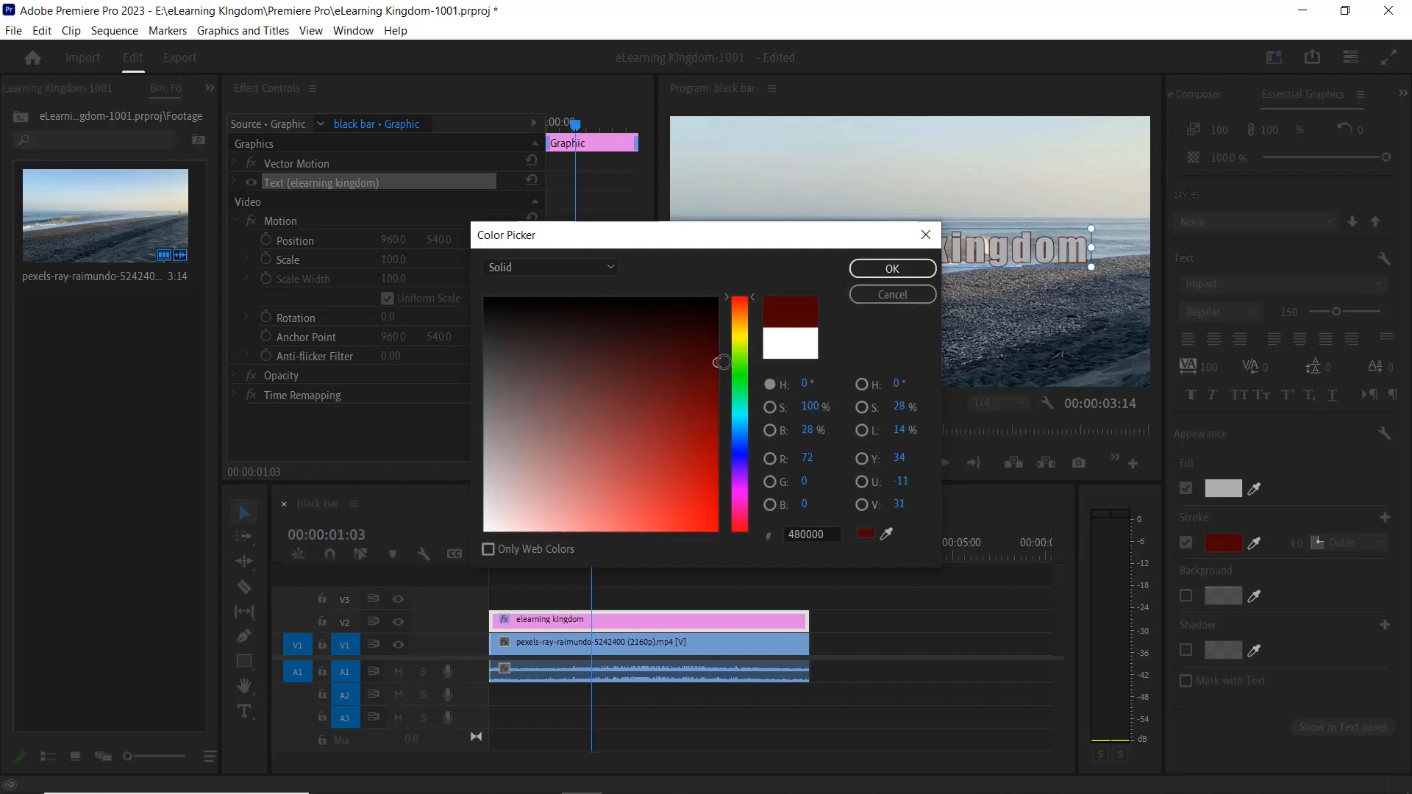
left_click(892, 268)
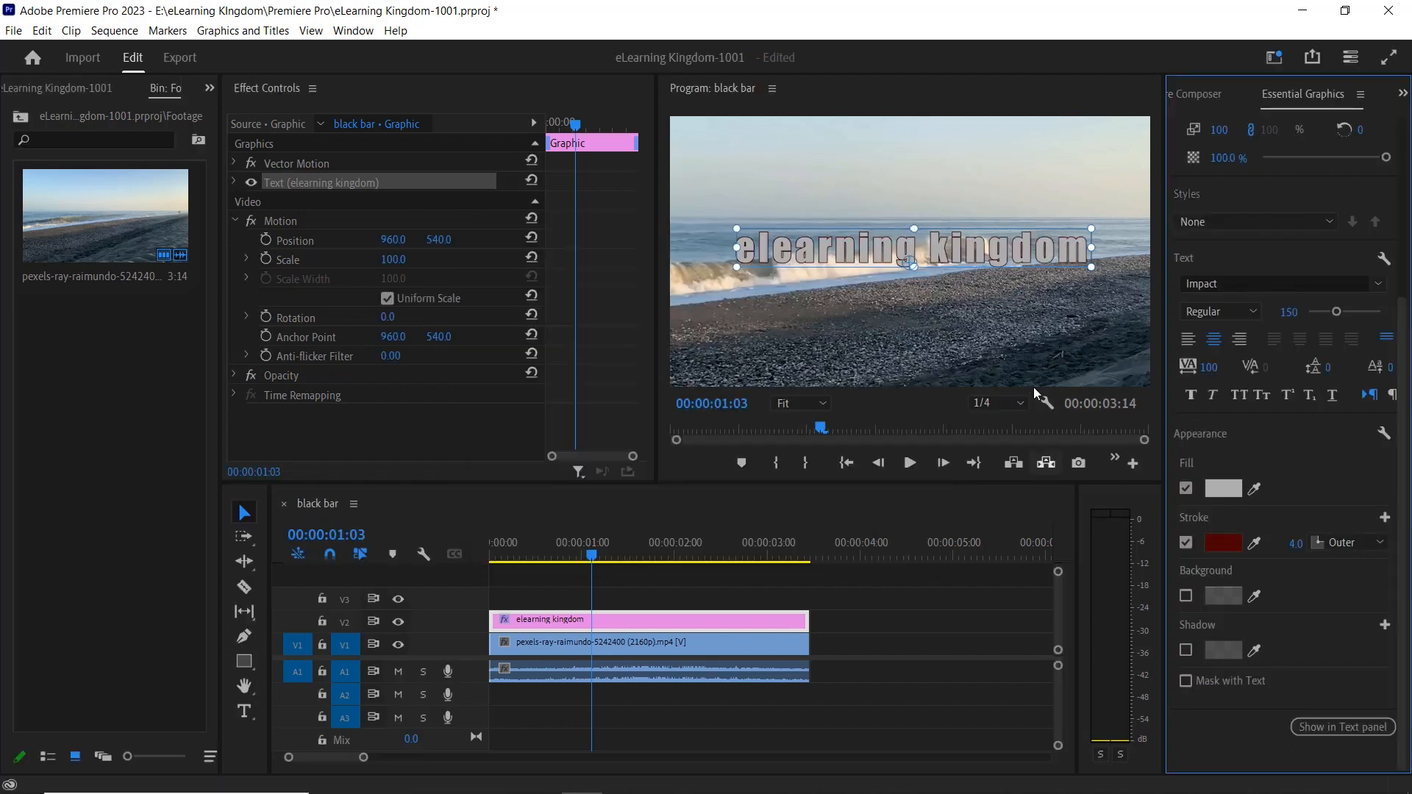
Try a stroke width of 5 on the text, and set the width to 10.
left_click(1297, 543)
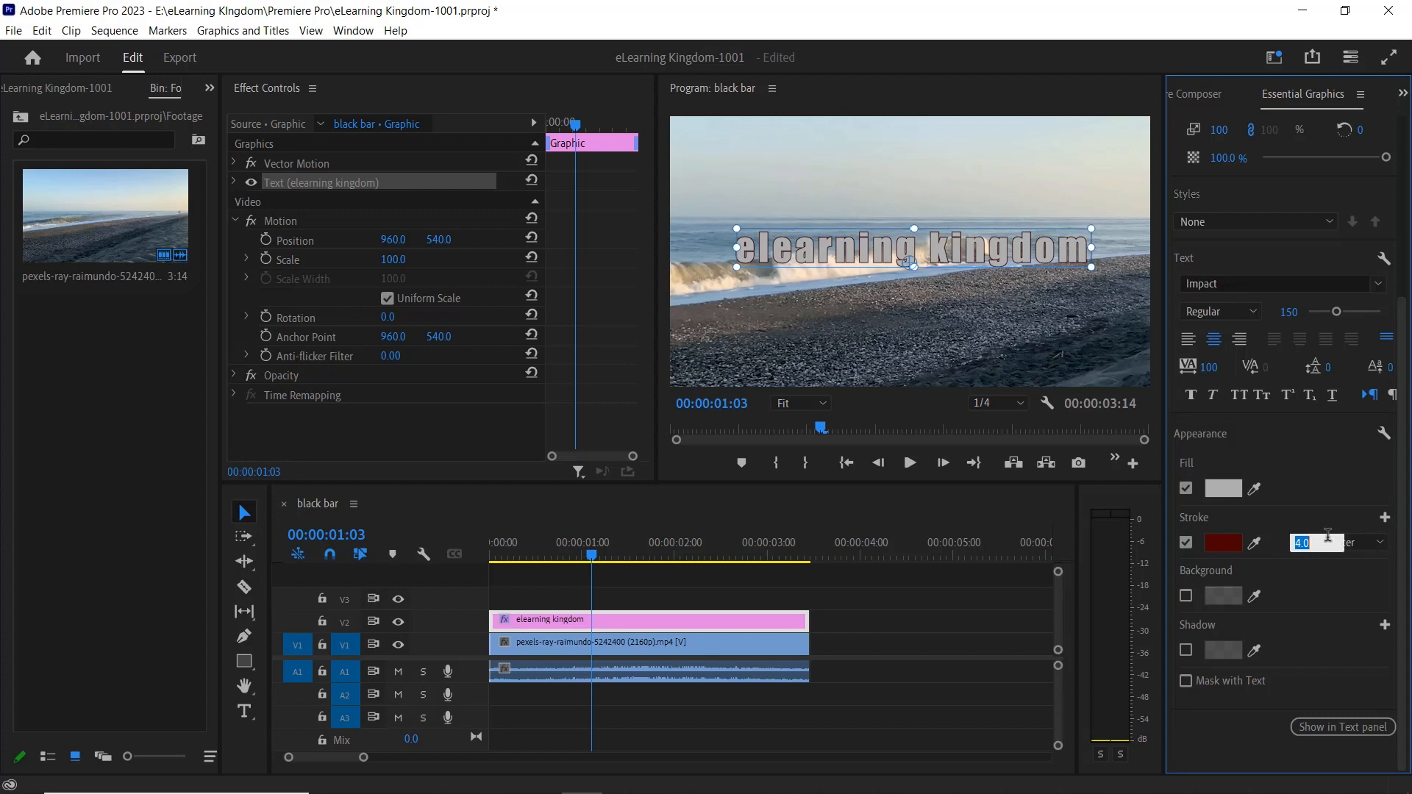
type("50")
key("Return")
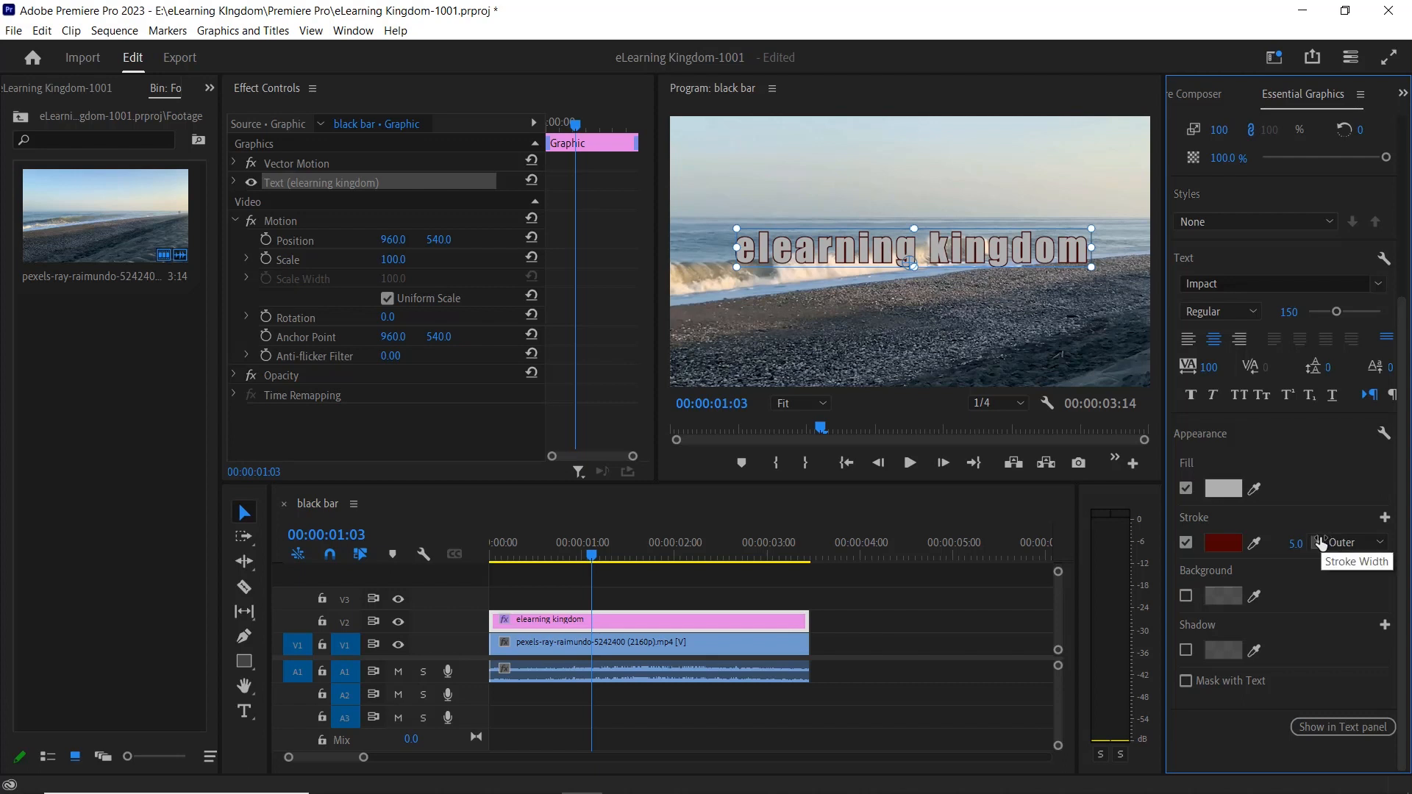
type("10")
key("Return")
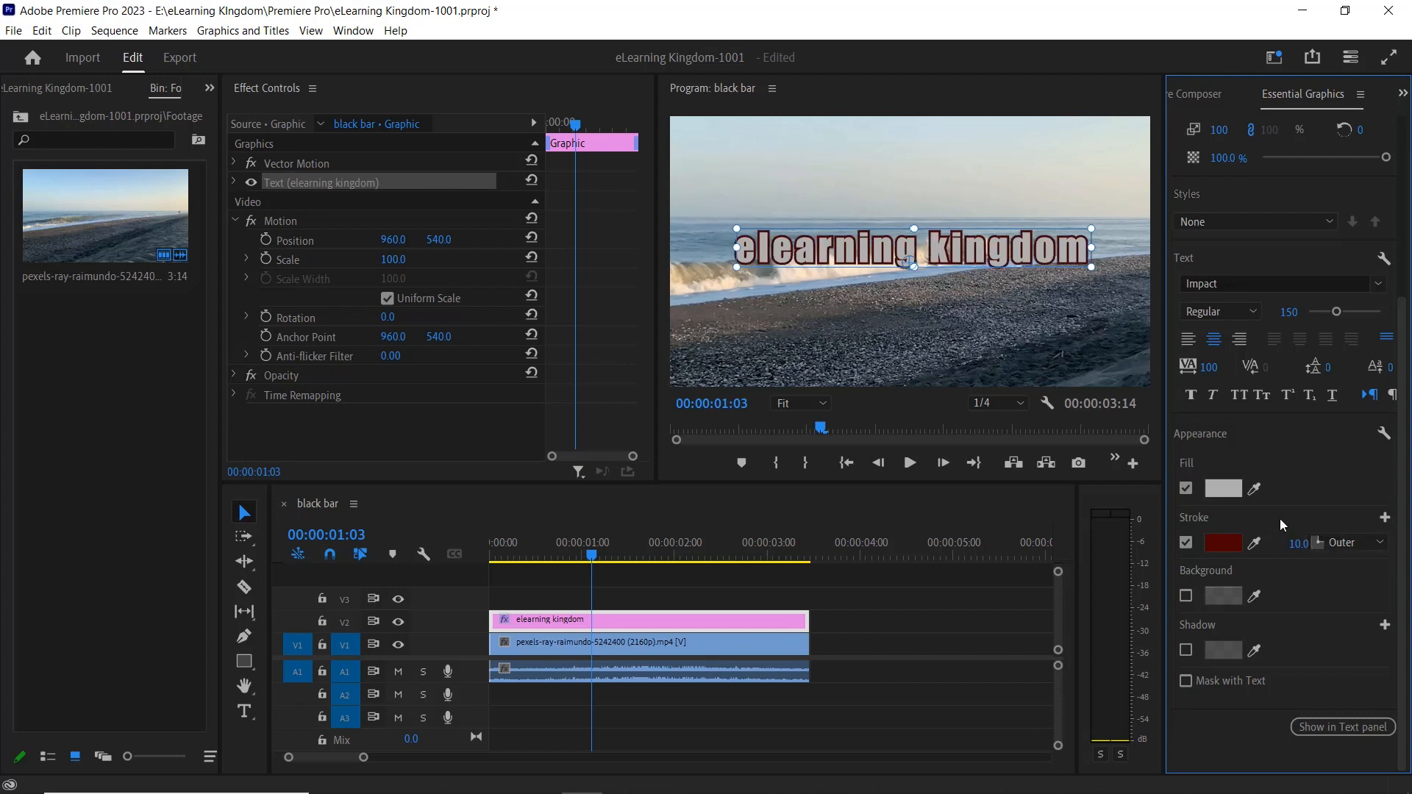
Try the Inner stroke placement on the text, and set the placement to Center.
left_click(1350, 543)
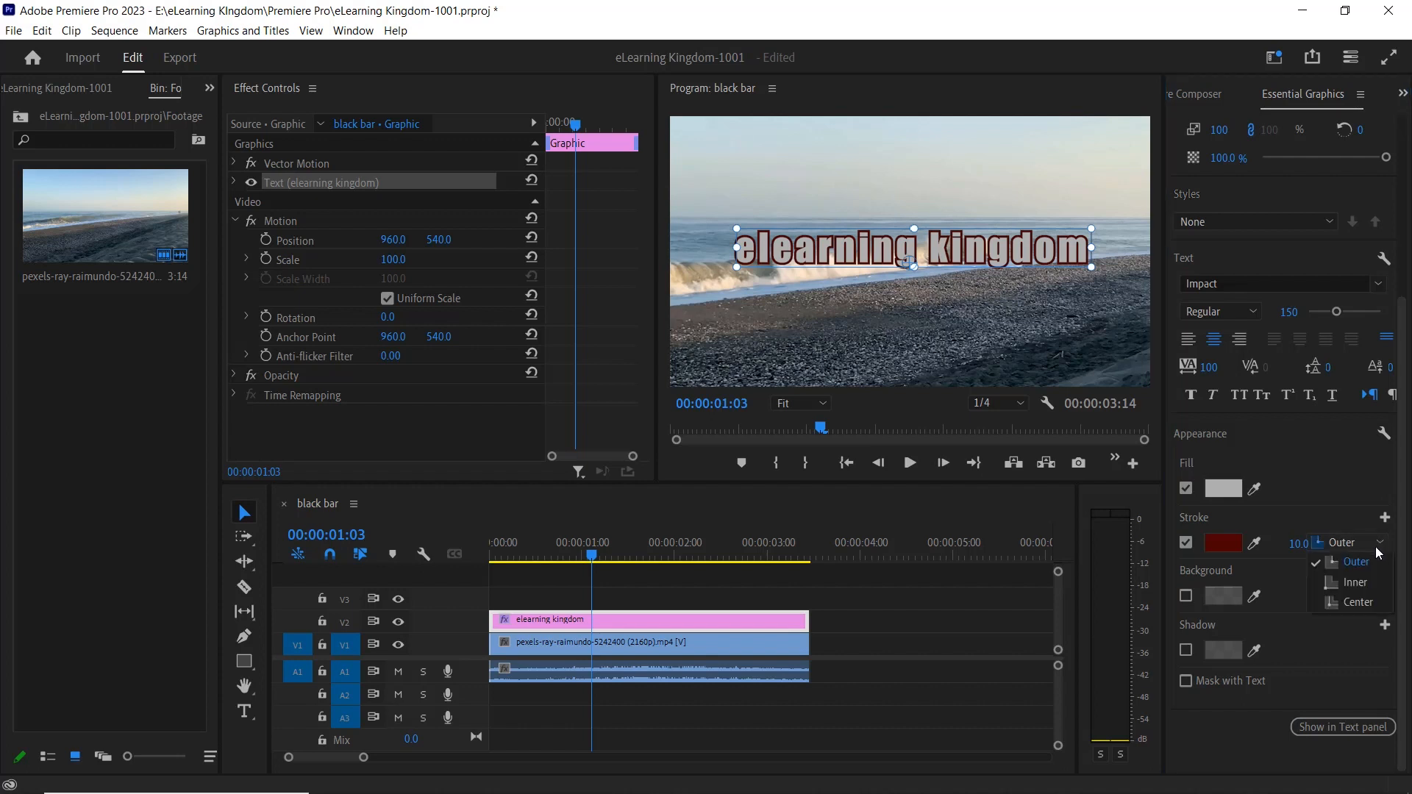
left_click(1360, 588)
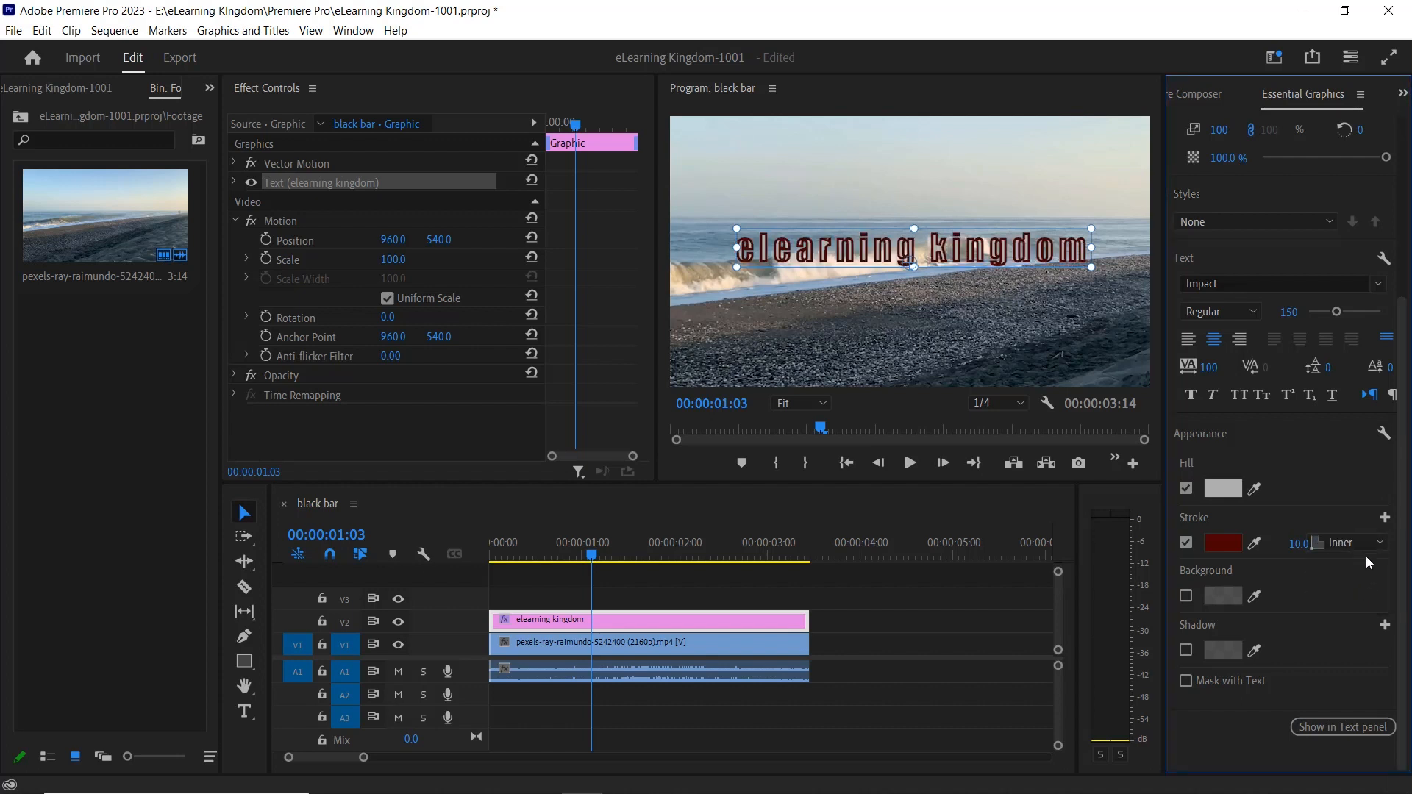
left_click(1362, 544)
left_click(1353, 602)
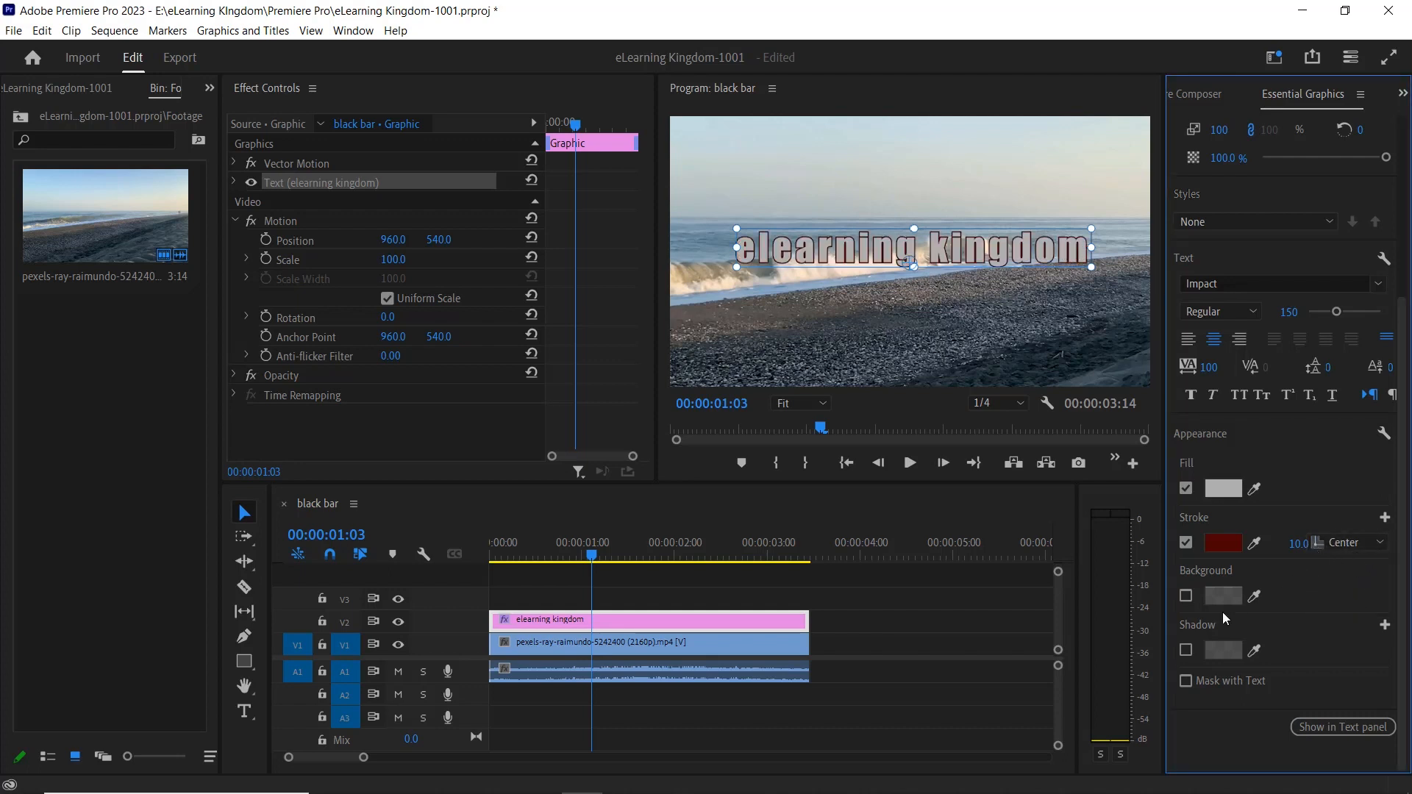
Enable a background behind the text, color it white (FFFFFF) and set its opacity to 100%.
left_click(1186, 597)
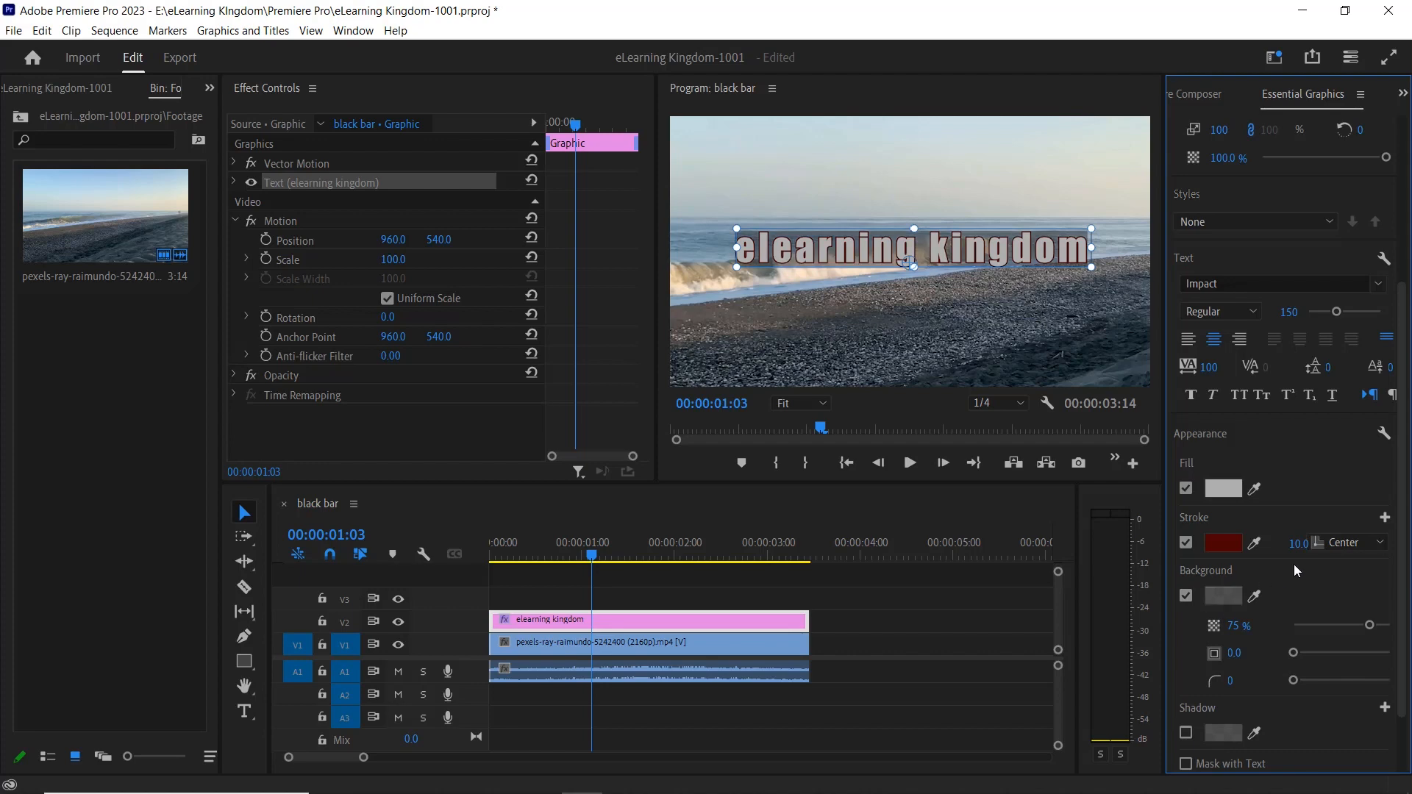
scroll(1295, 563, "down", 2)
left_click(1225, 526)
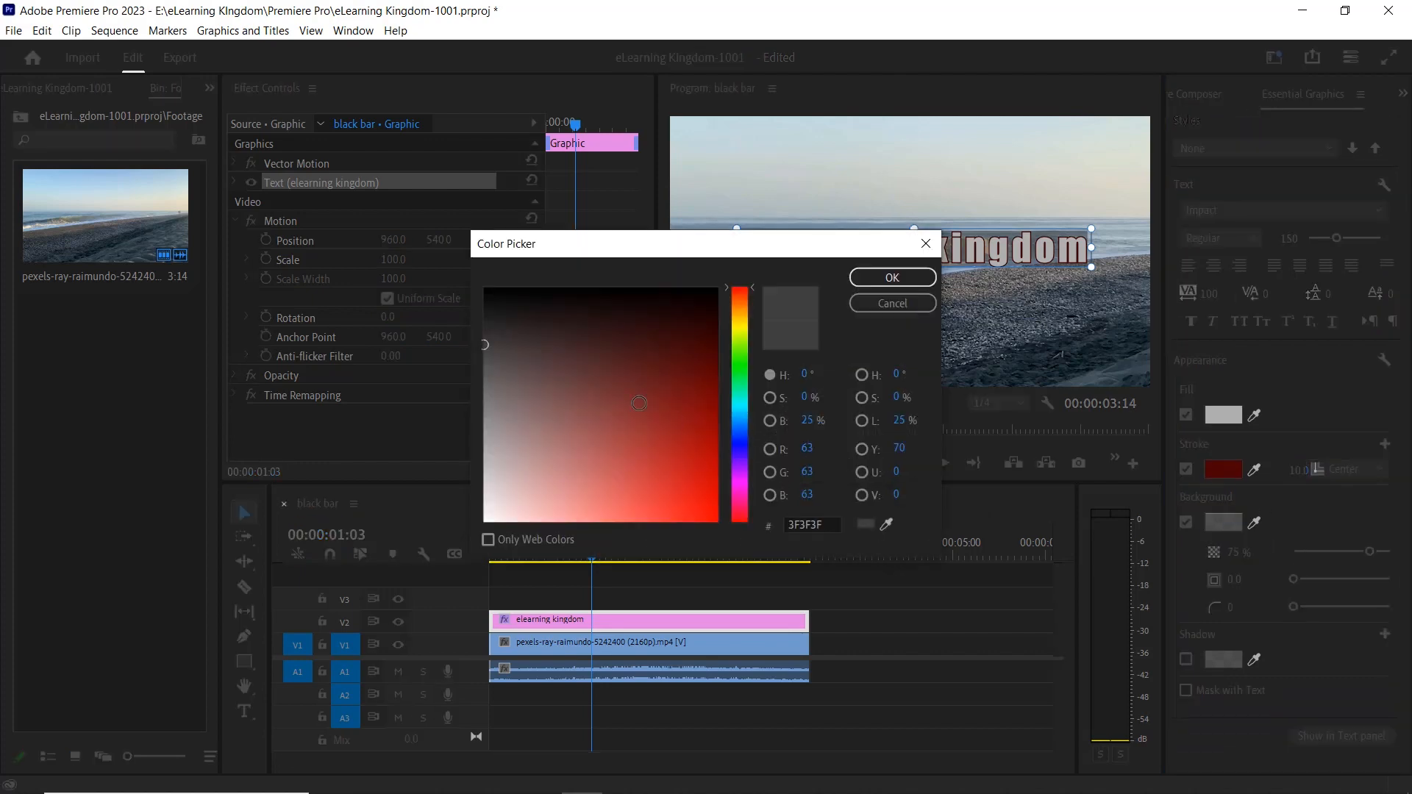
left_click_drag(618, 380, 413, 526)
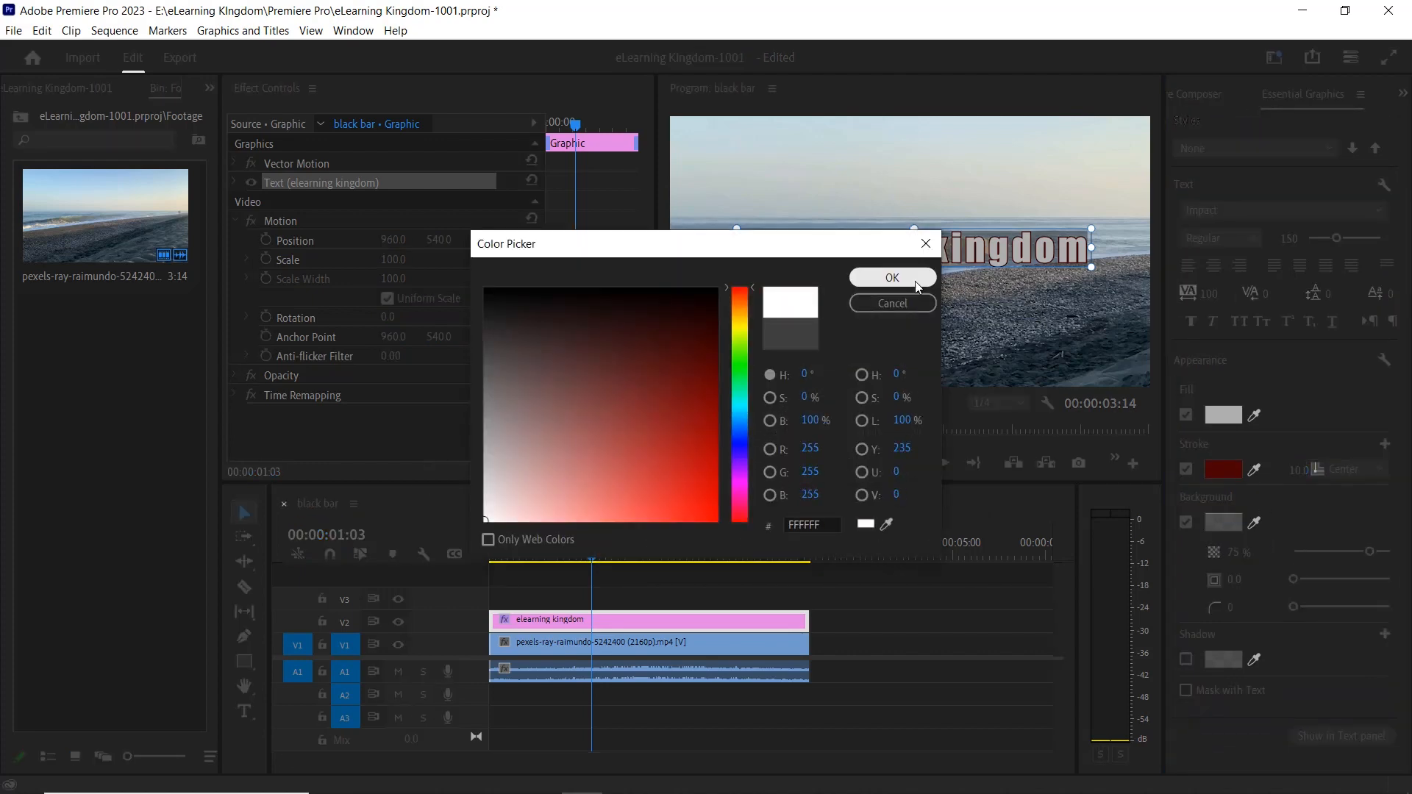
left_click(893, 277)
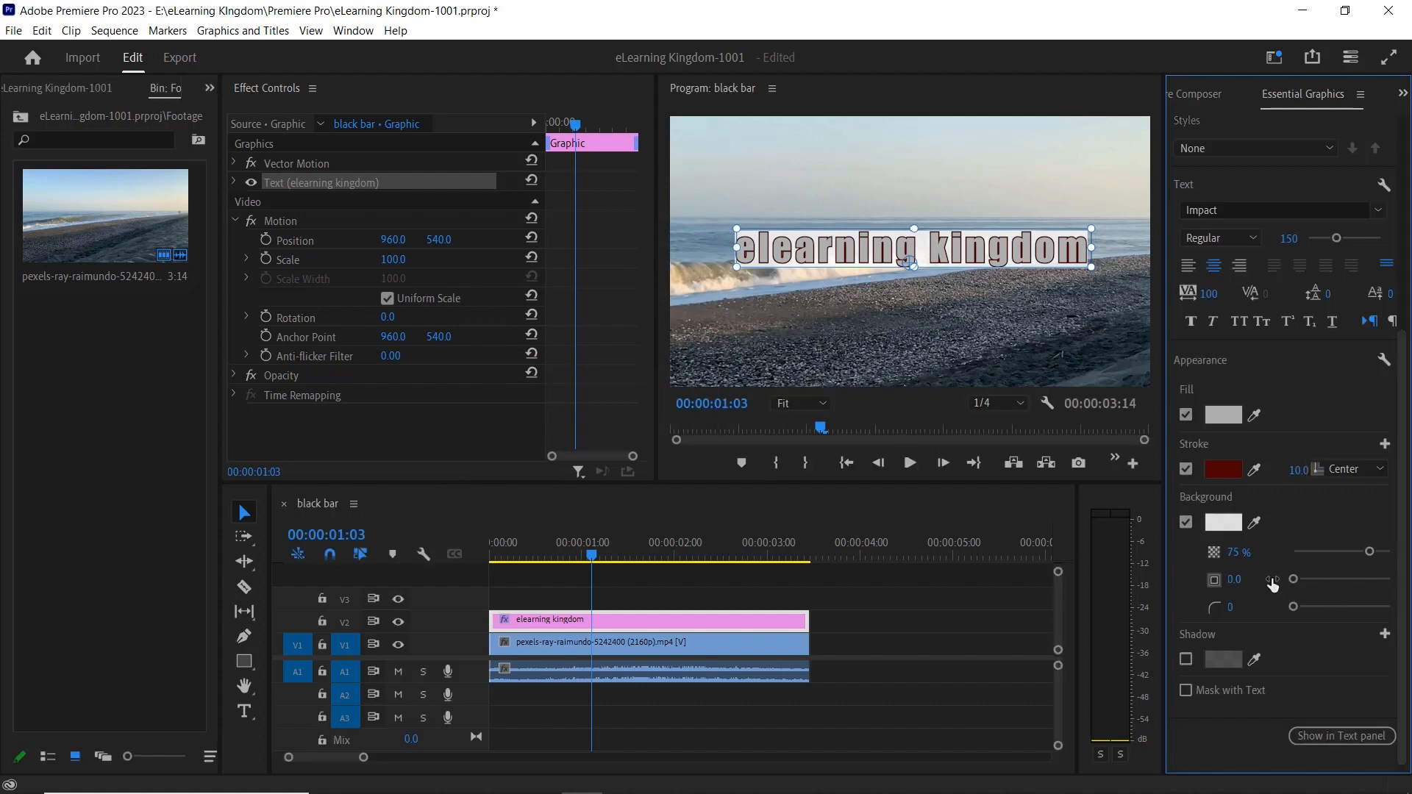
left_click_drag(1370, 551, 1391, 552)
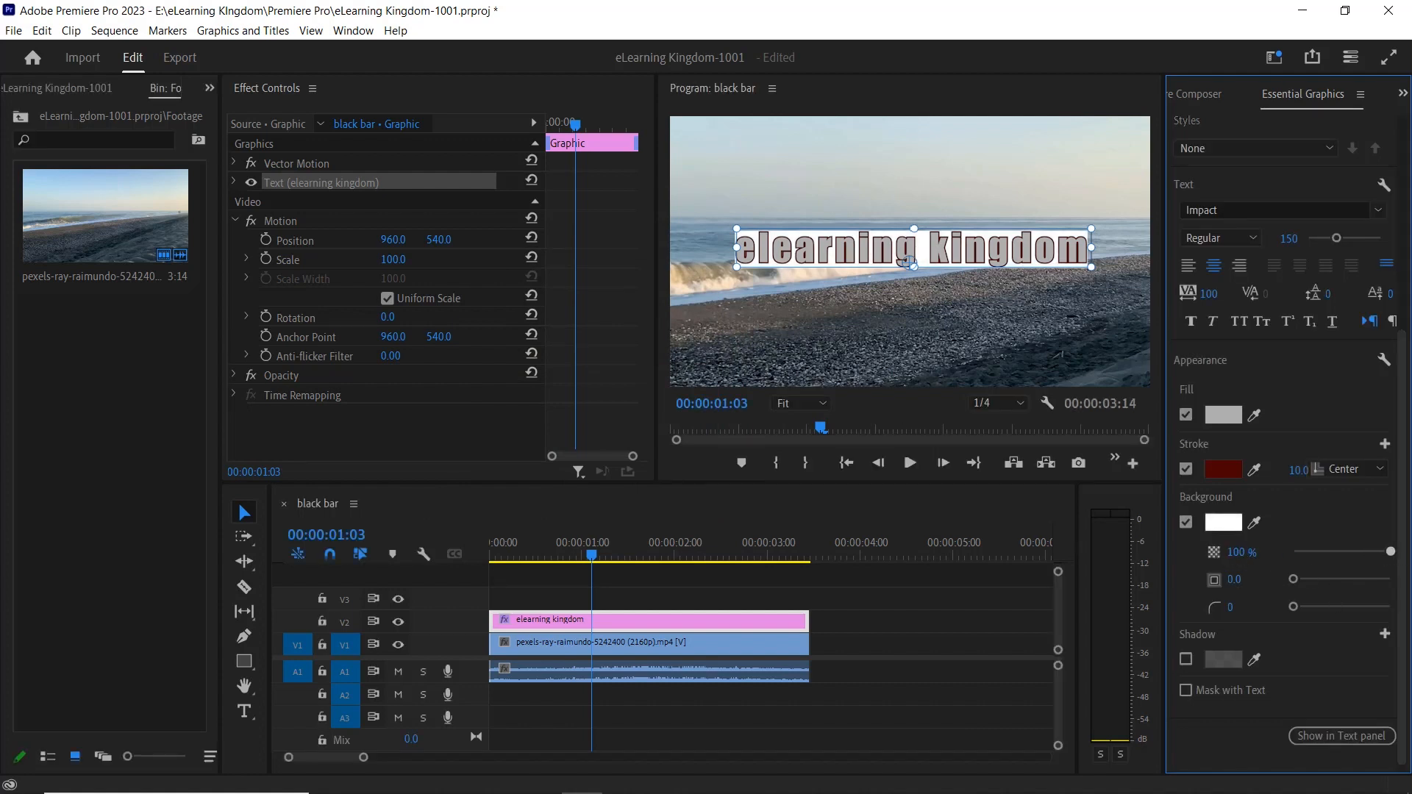
Expand the text background's size to about 44.3 and change the text's fill color to bright red.
left_click_drag(1293, 579, 1336, 580)
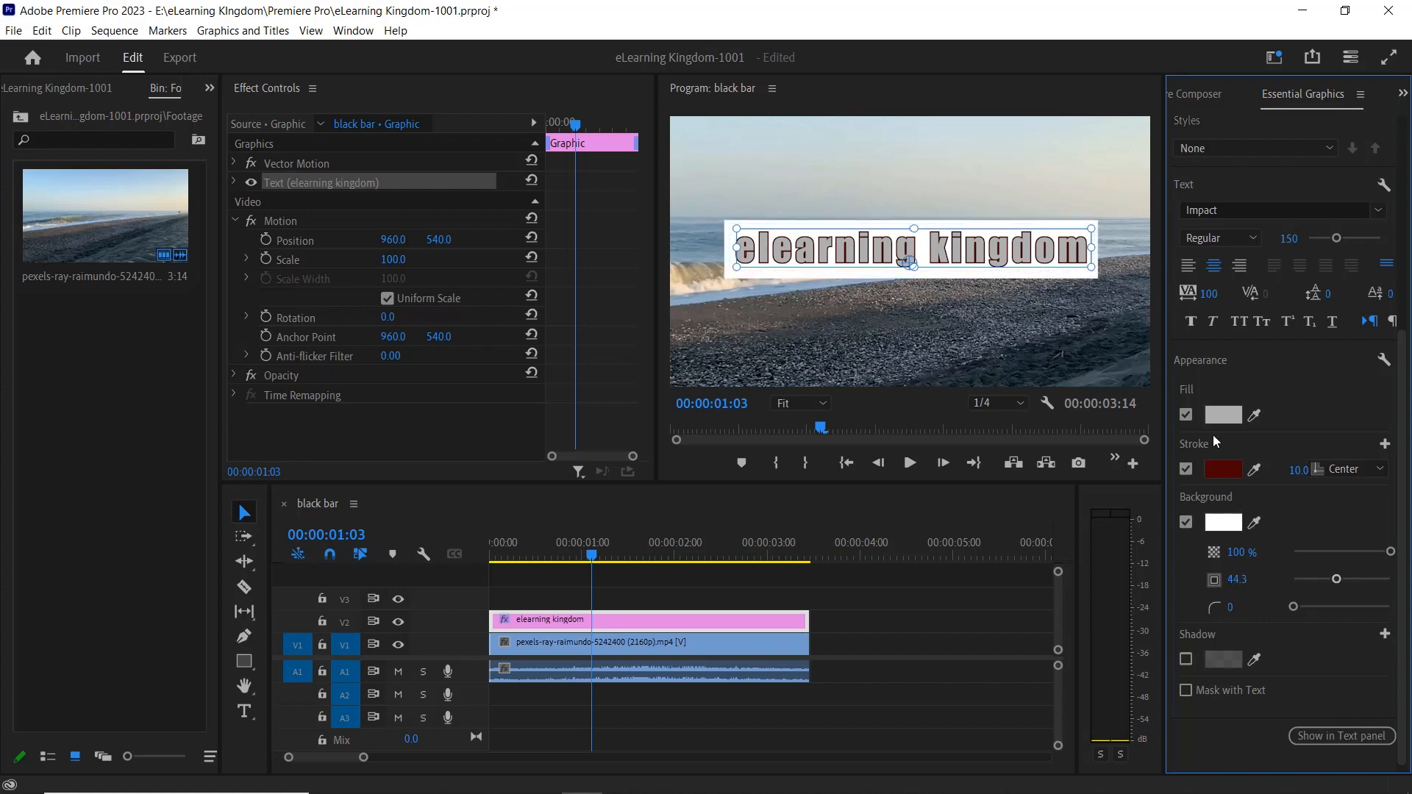
left_click(1223, 414)
left_click_drag(637, 394, 702, 409)
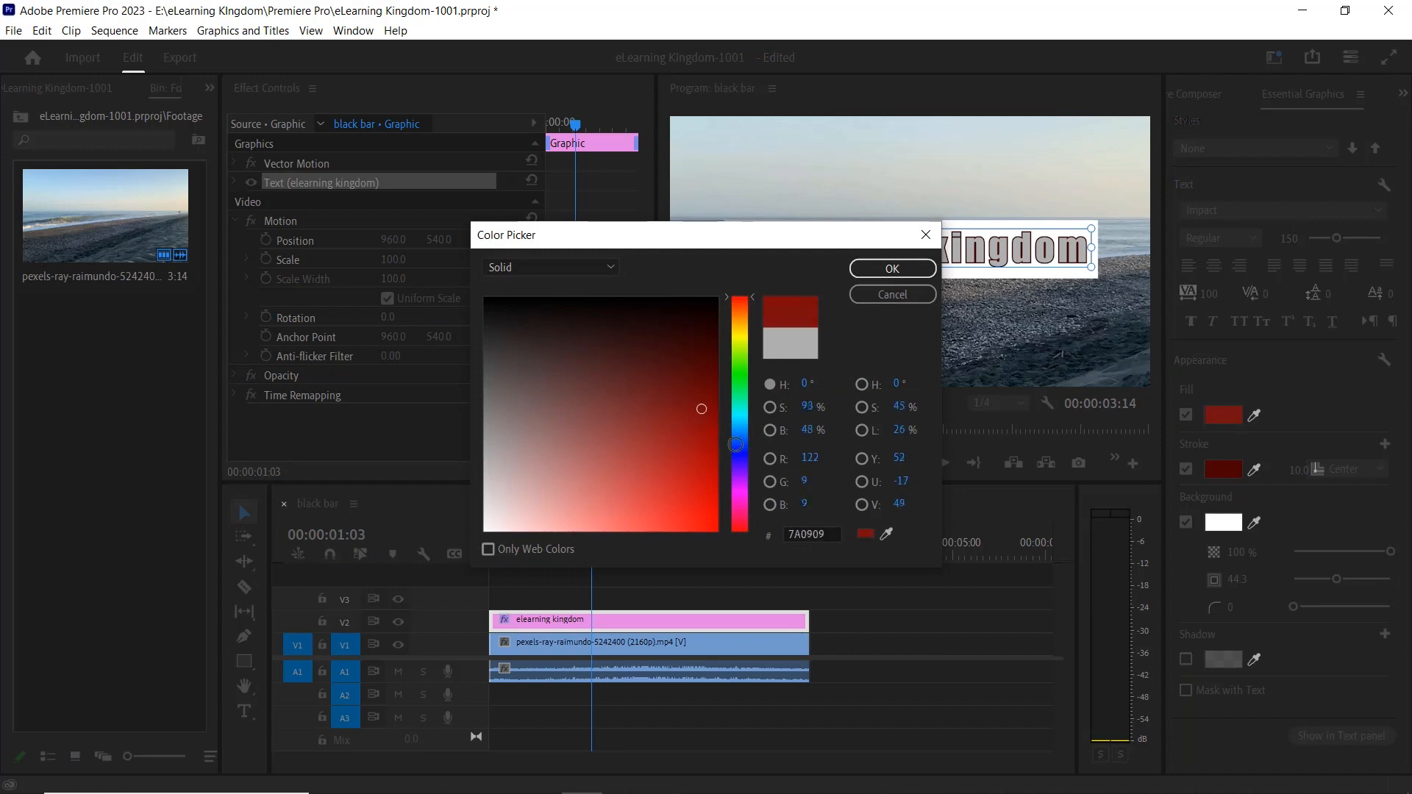
left_click(892, 269)
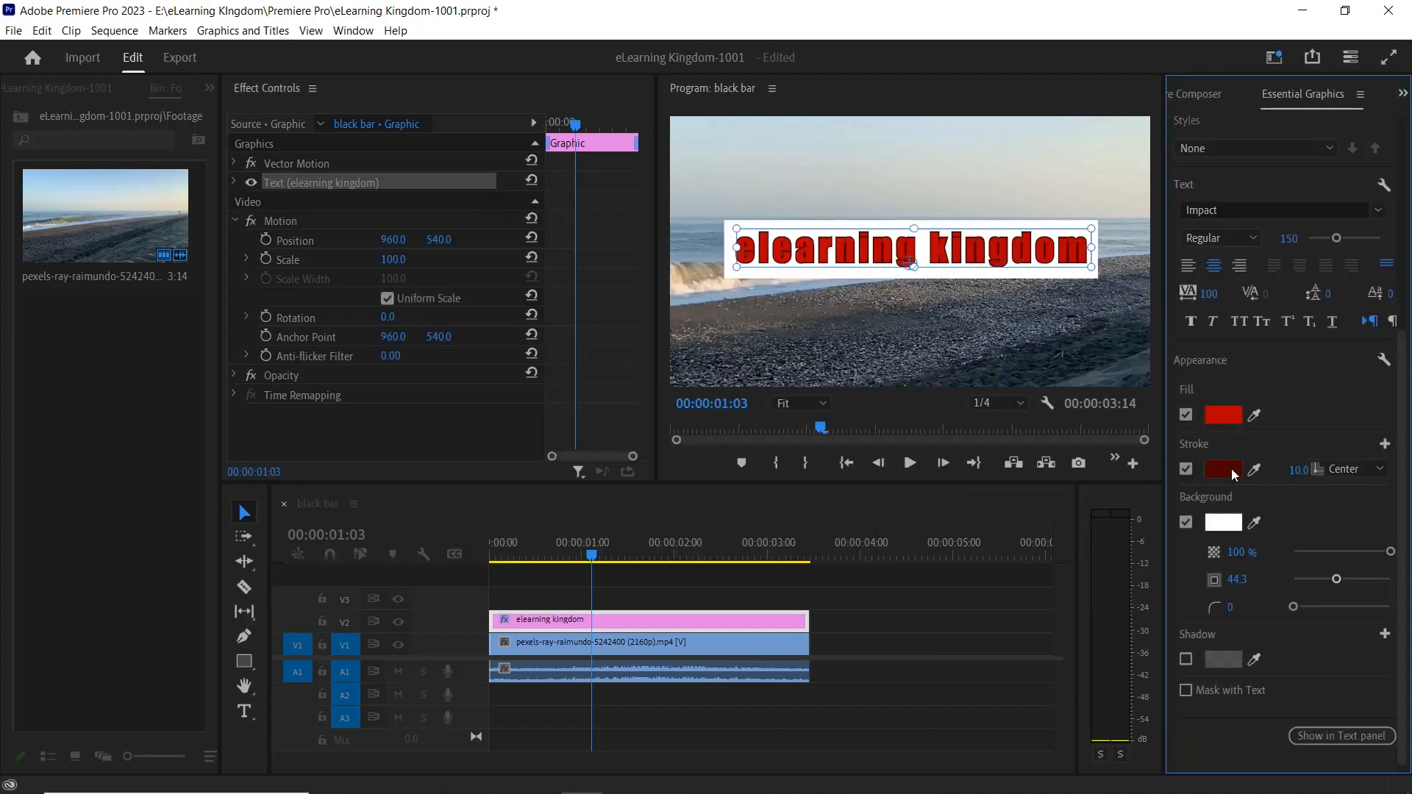
Change the text's stroke color to black (000000).
left_click(1232, 469)
left_click_drag(573, 350, 443, 287)
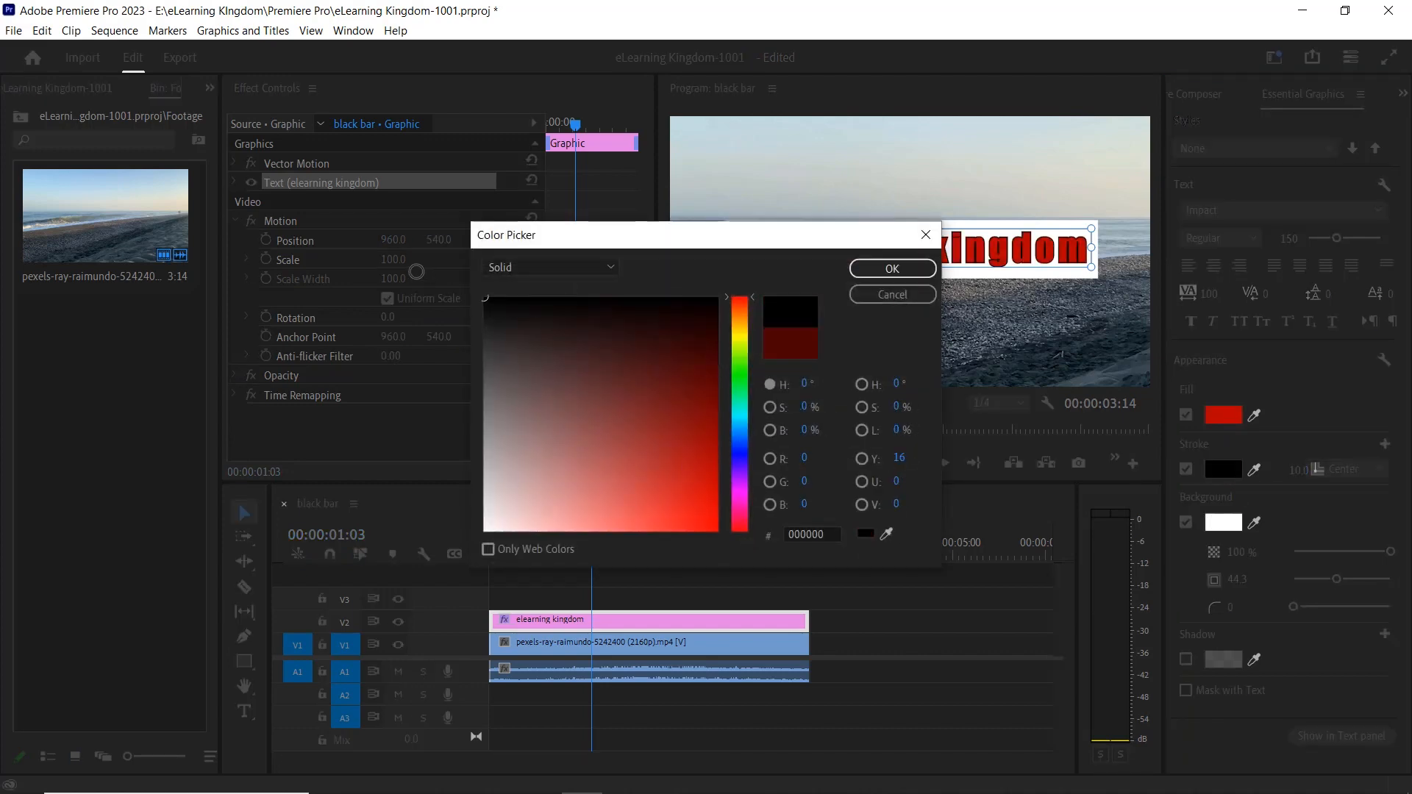
left_click(863, 270)
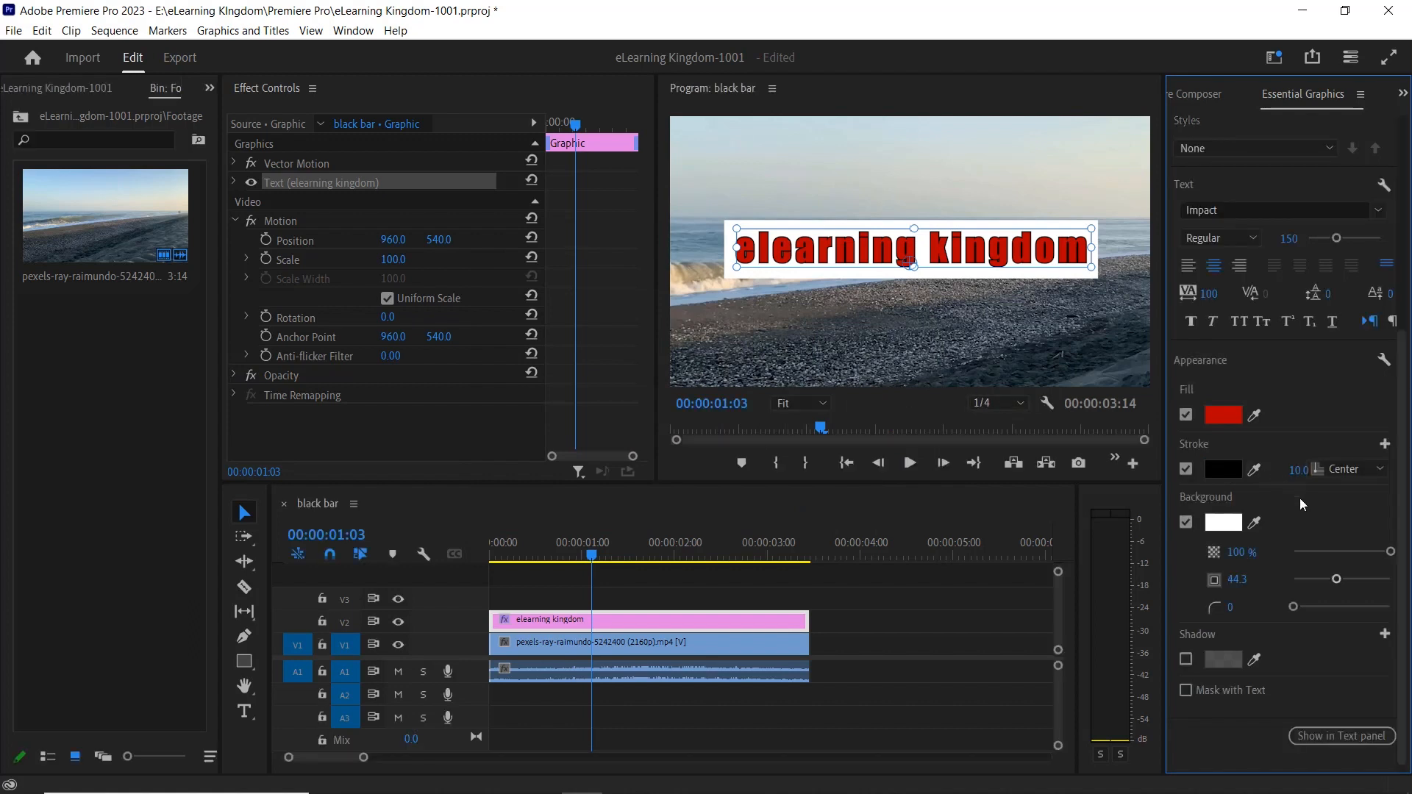
Set the text's stroke placement to Outer and its width to 5.
left_click(1368, 470)
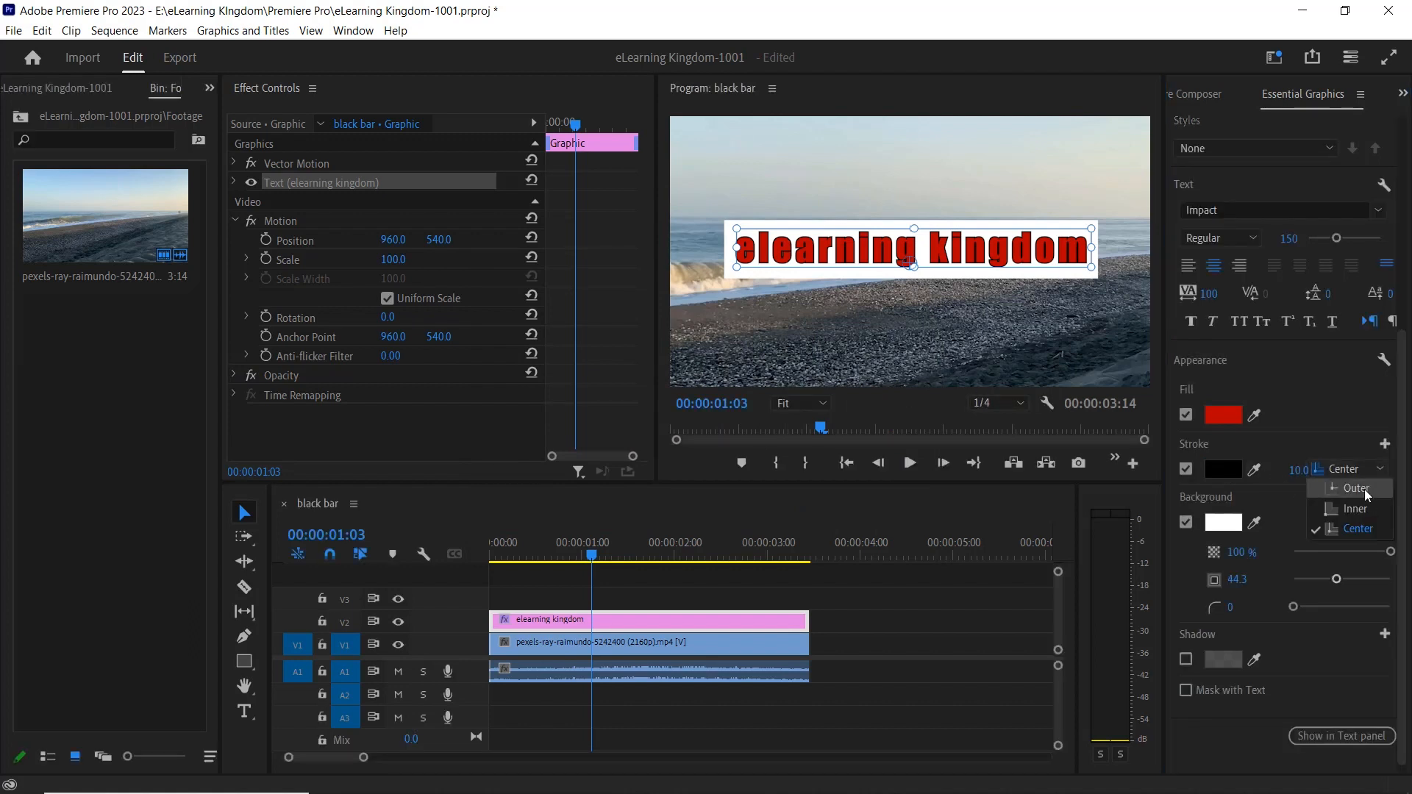
left_click(1365, 488)
left_click(1300, 474)
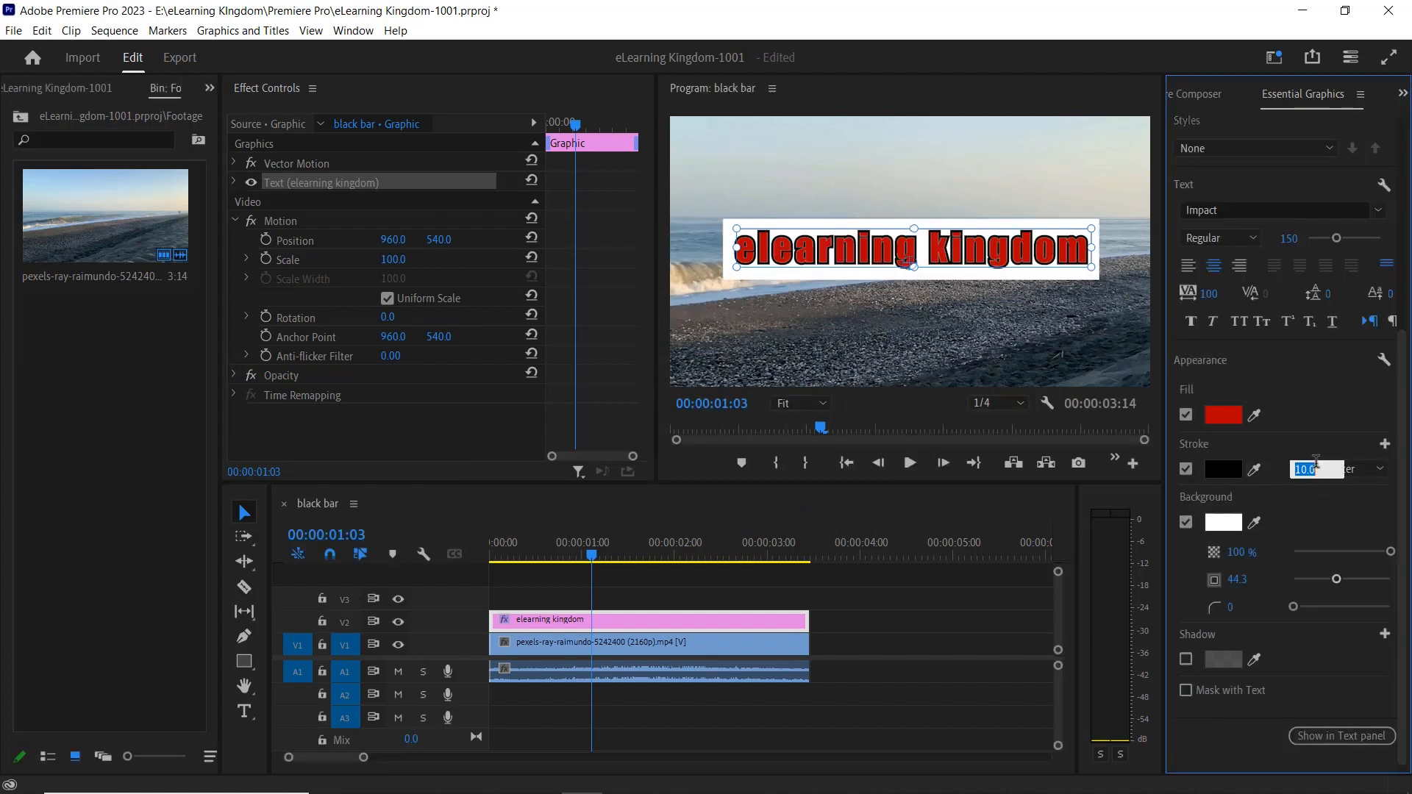
type("5")
key("Return")
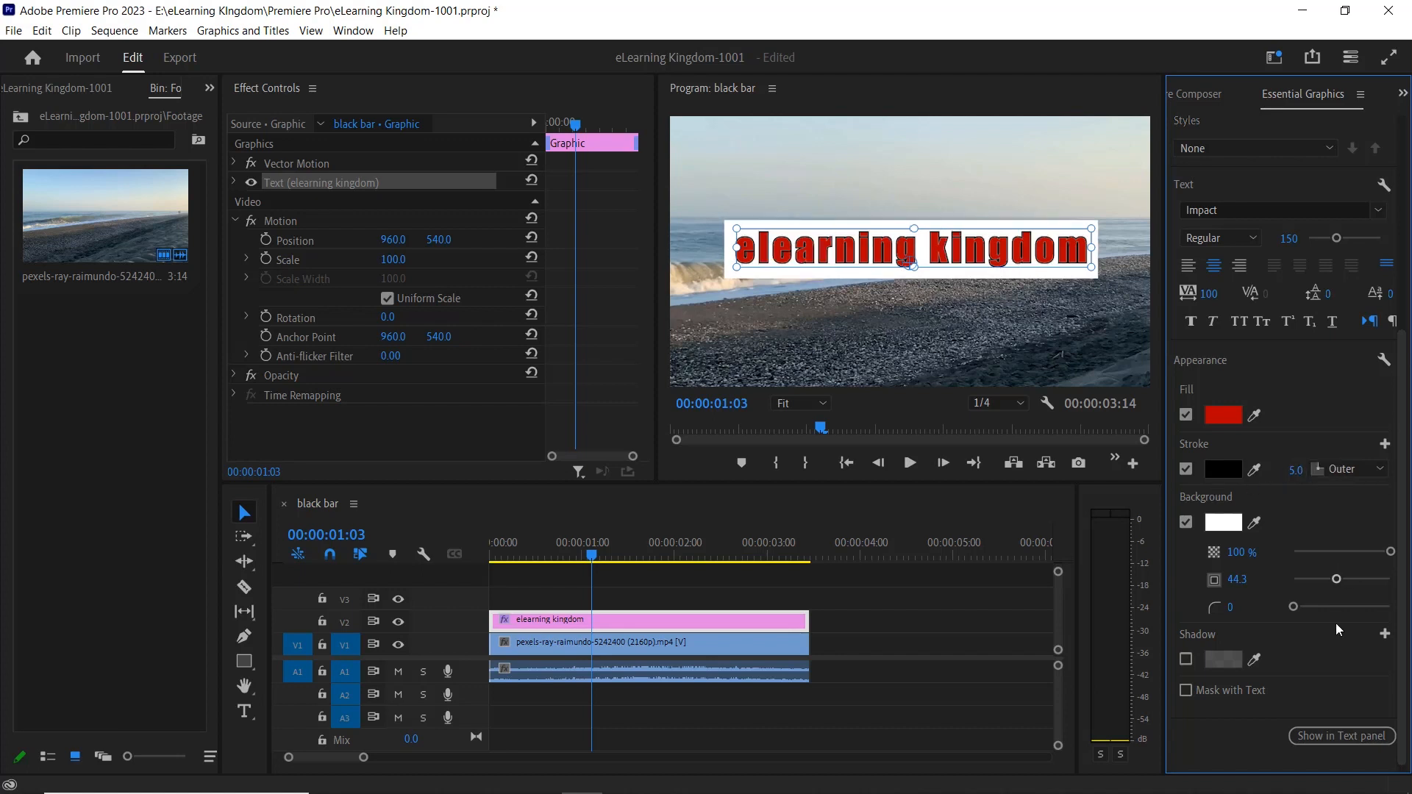
Try a corner radius of 5 on the text background, and set the radius to about 19.
scroll(1252, 625, "down", 1)
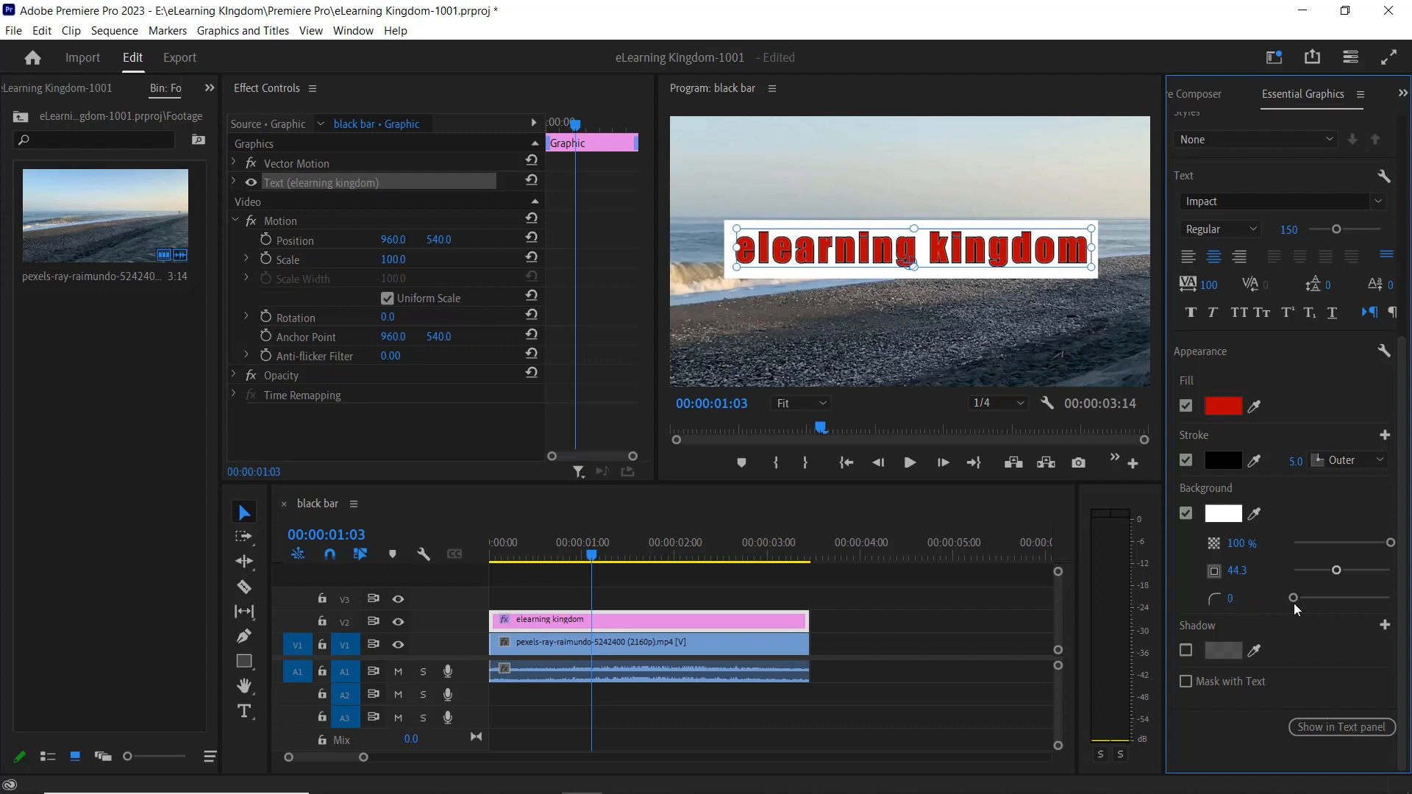
left_click(1231, 598)
type("5")
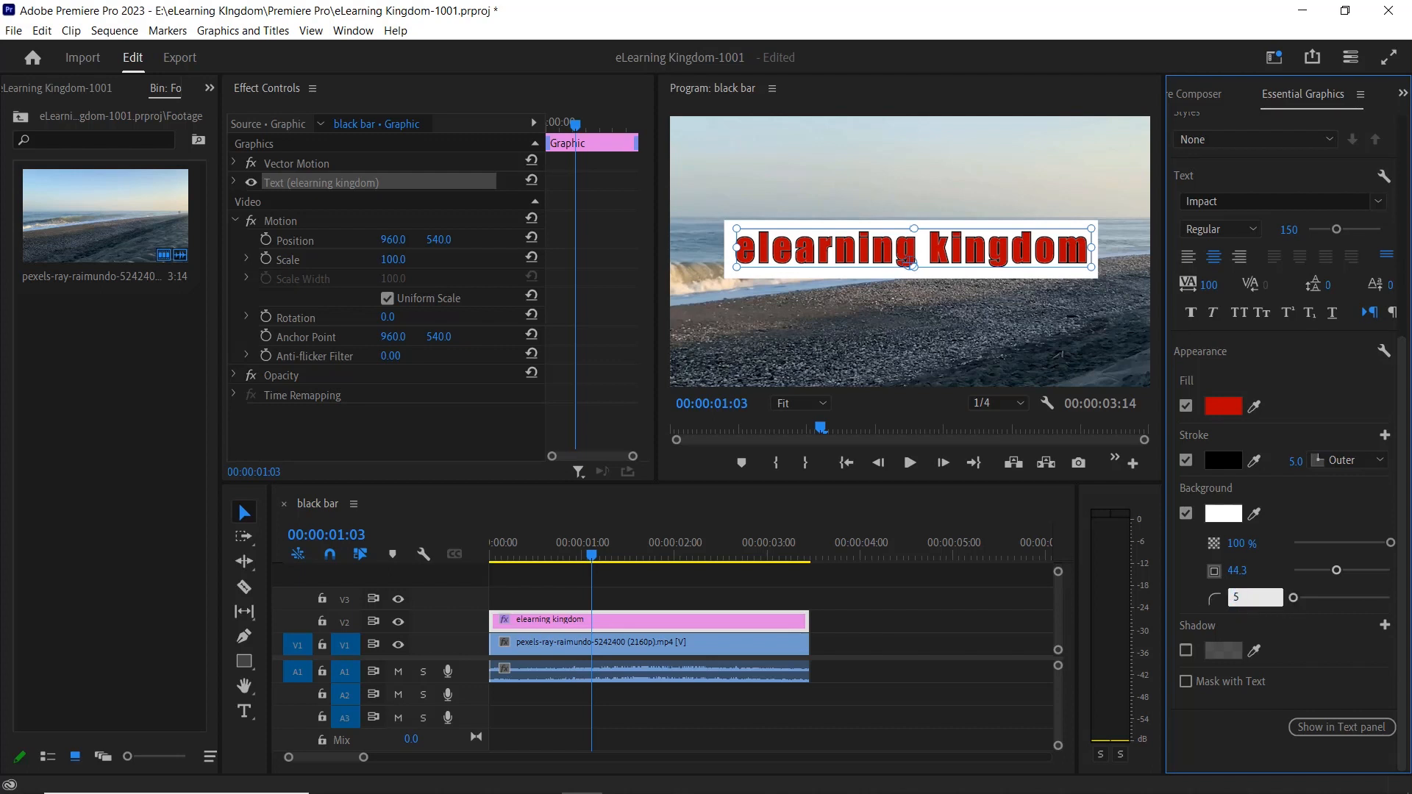
key("Return")
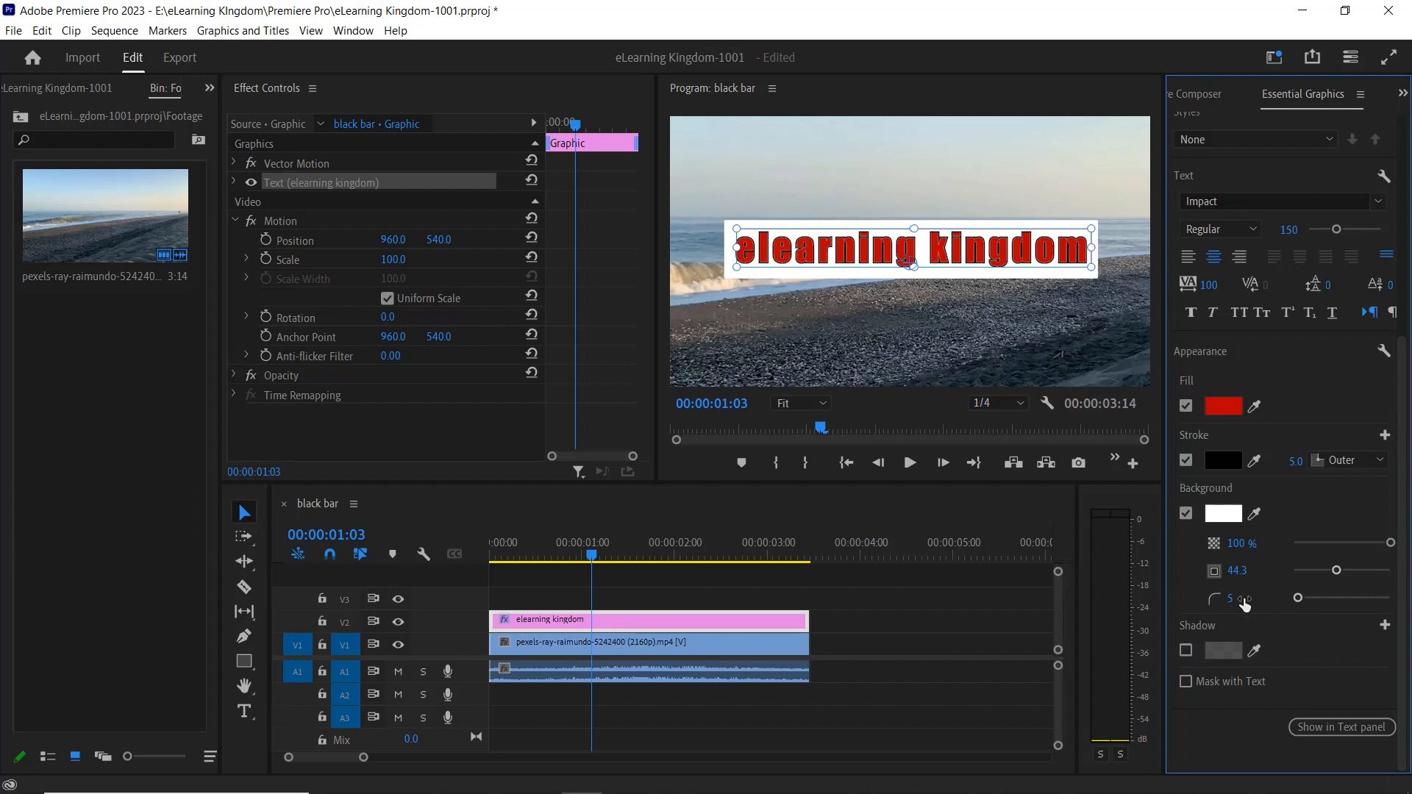
left_click_drag(1236, 598, 1250, 598)
Enable a shadow on the text and look over its opacity, angle, distance, size and blur settings.
left_click(1185, 650)
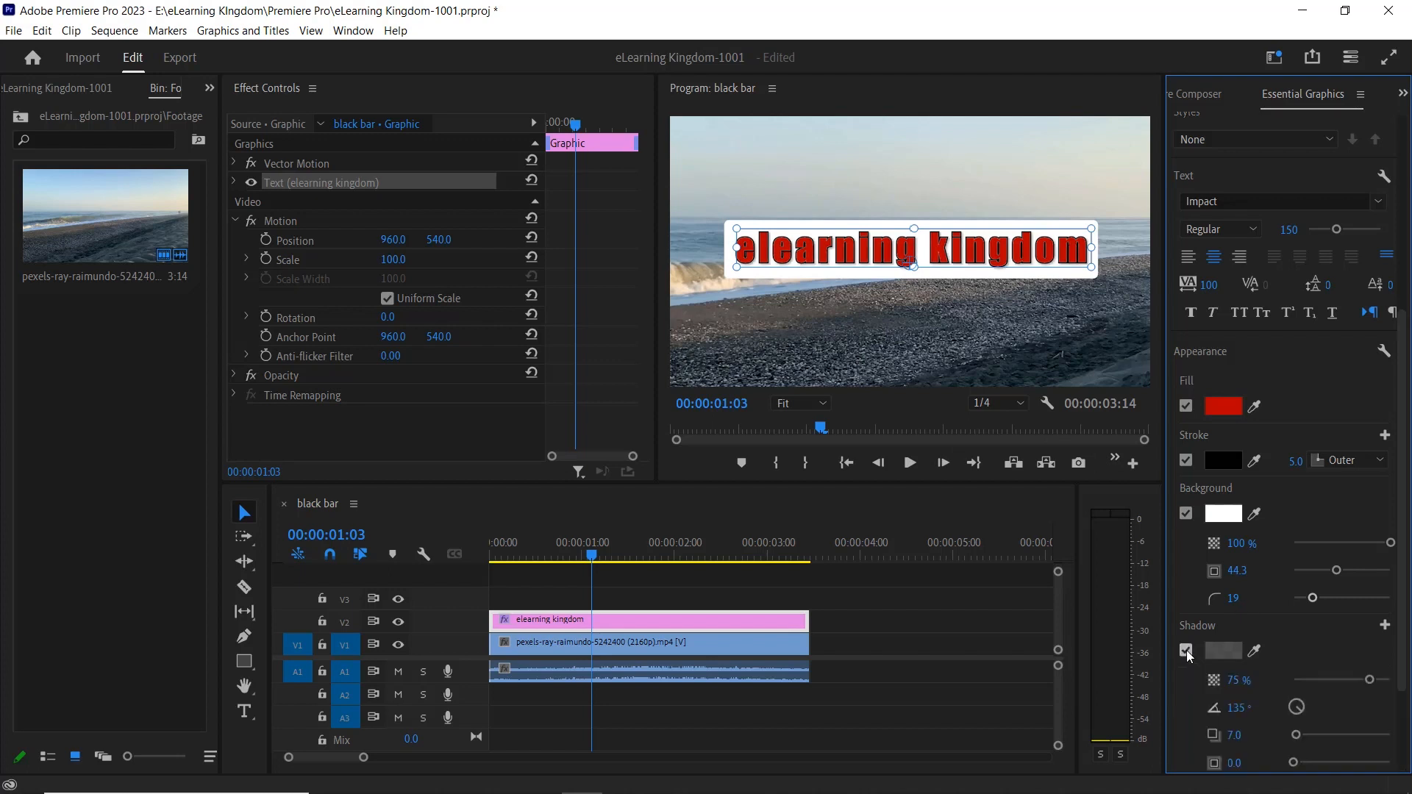
scroll(1307, 620, "down", 4)
scroll(1190, 596, "down", 1)
scroll(1190, 596, "up", 1)
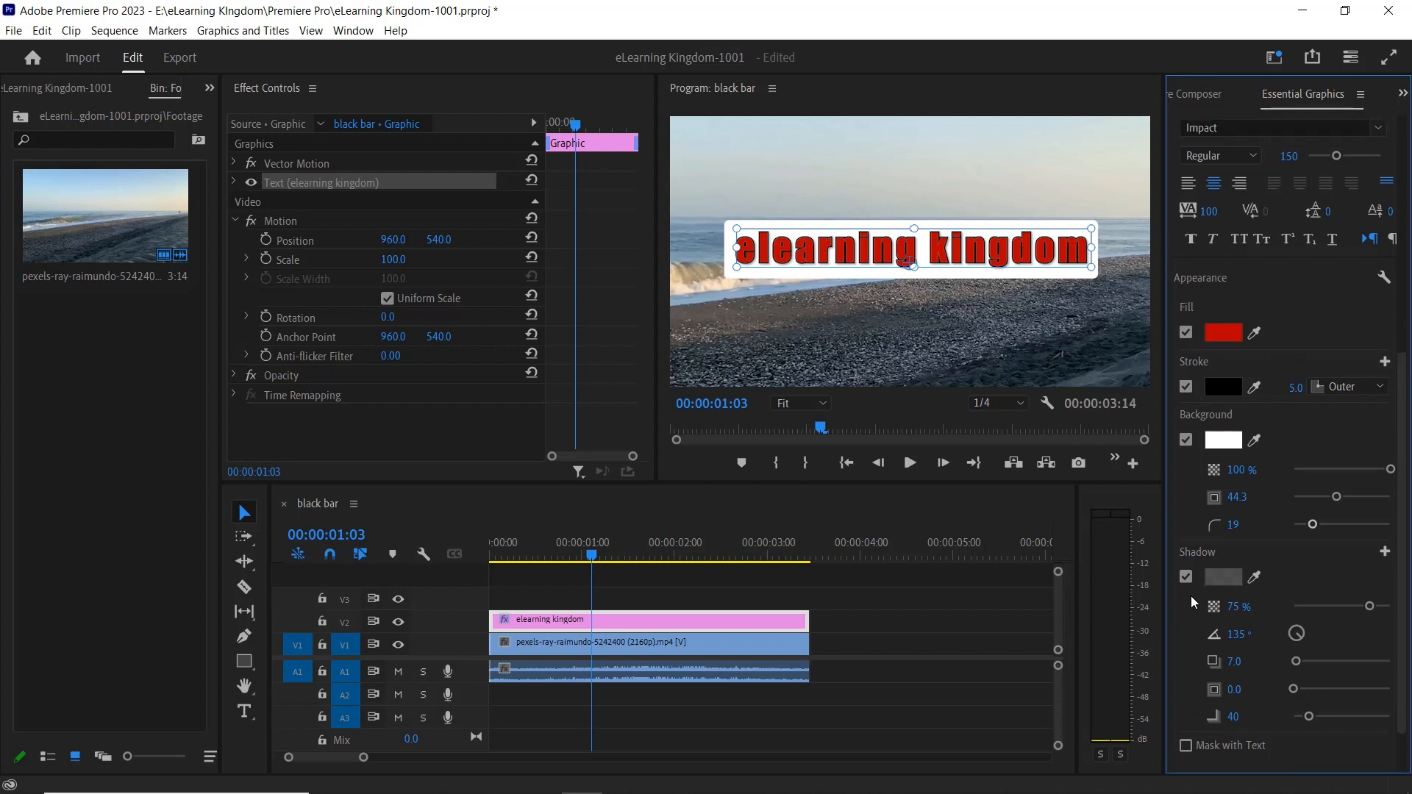
scroll(1190, 596, "down", 3)
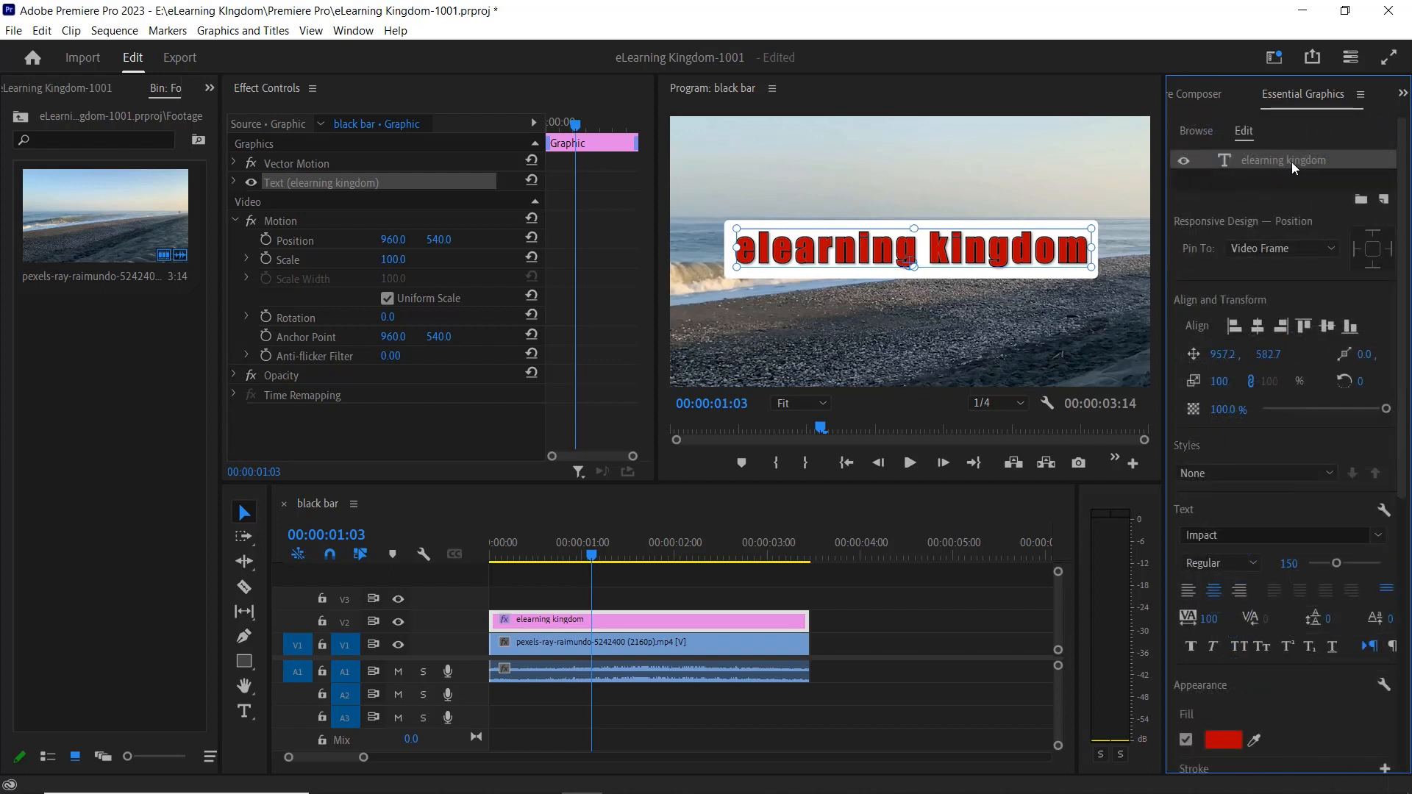
Expand the text layer's effect properties and review its source text, appearance and transform settings.
left_click(234, 182)
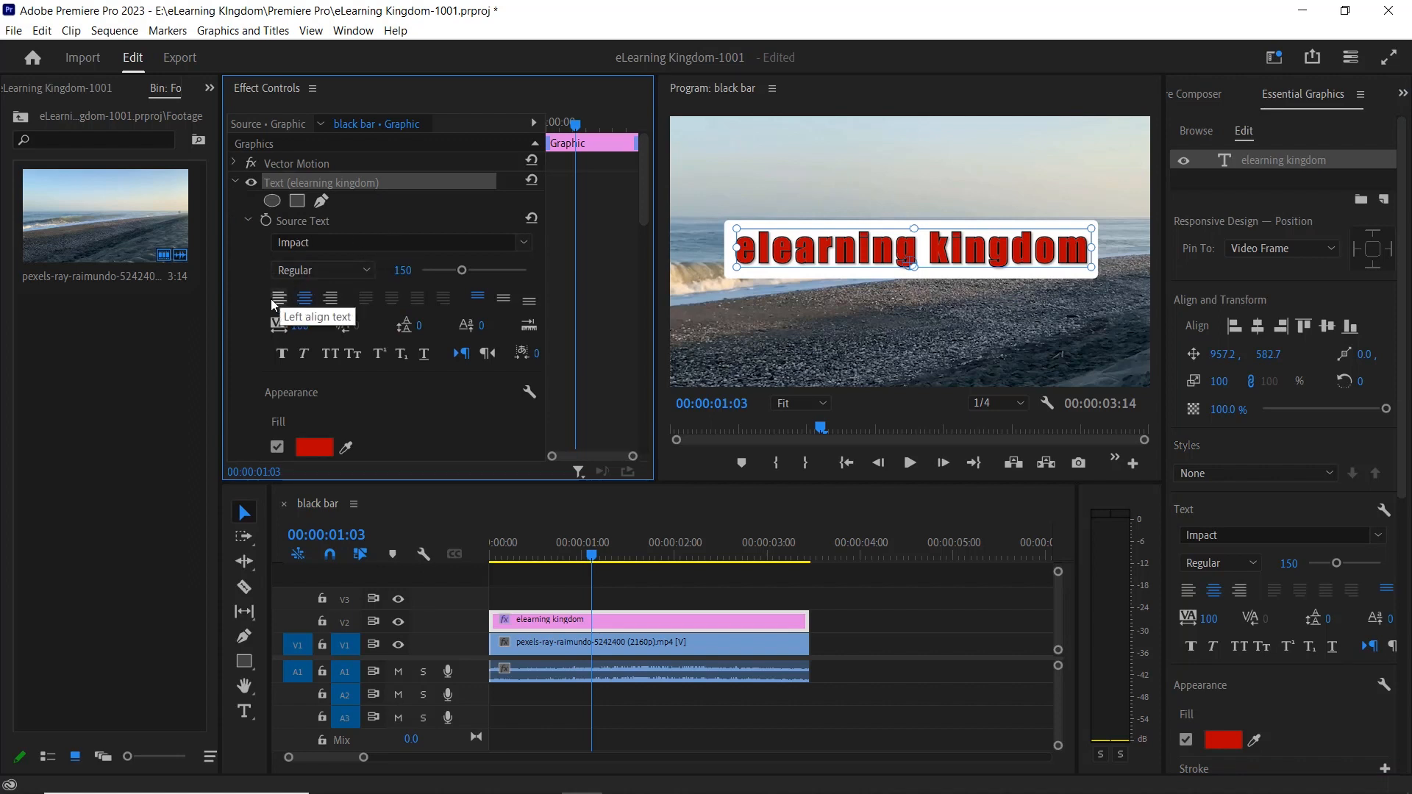
scroll(375, 315, "down", 1)
scroll(368, 341, "down", 10)
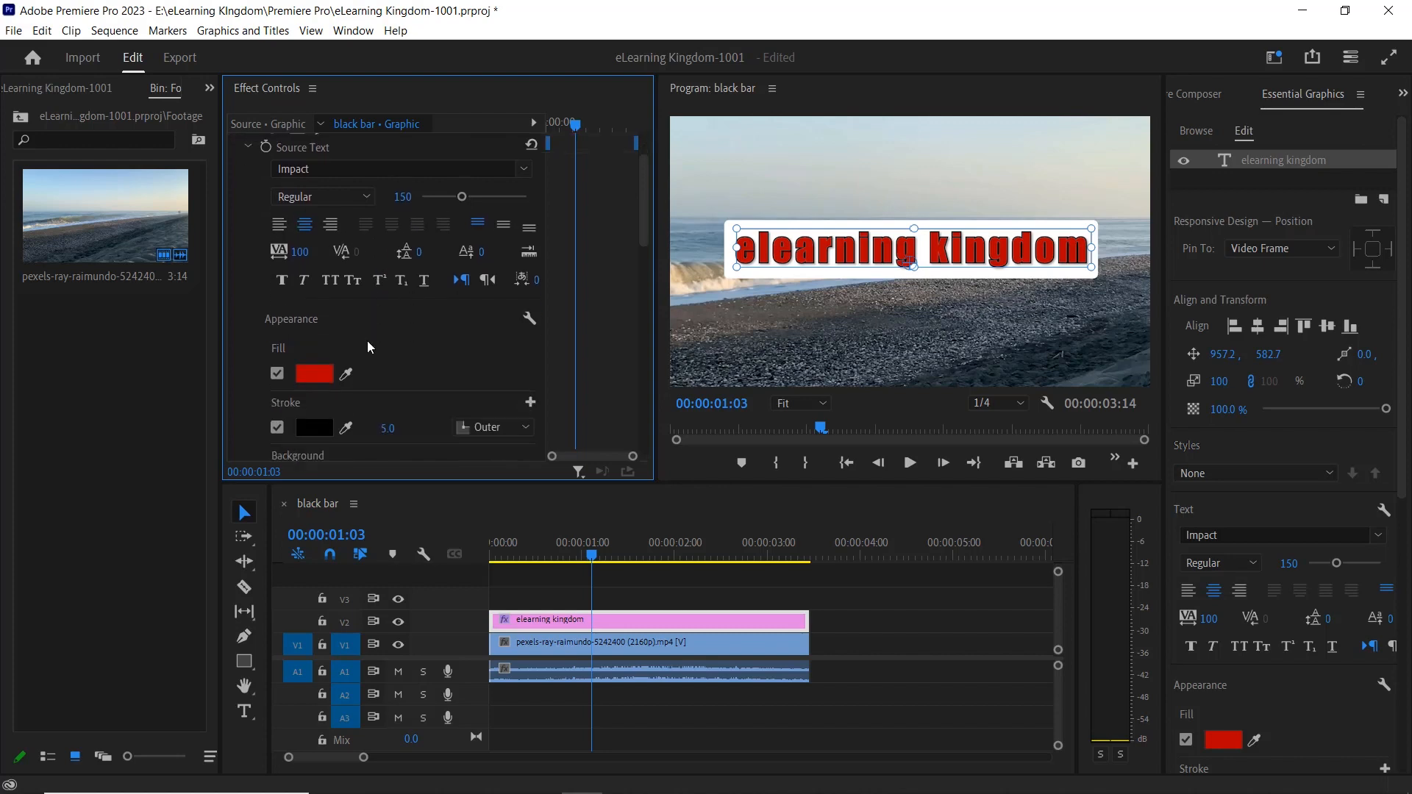
scroll(388, 346, "down", 1)
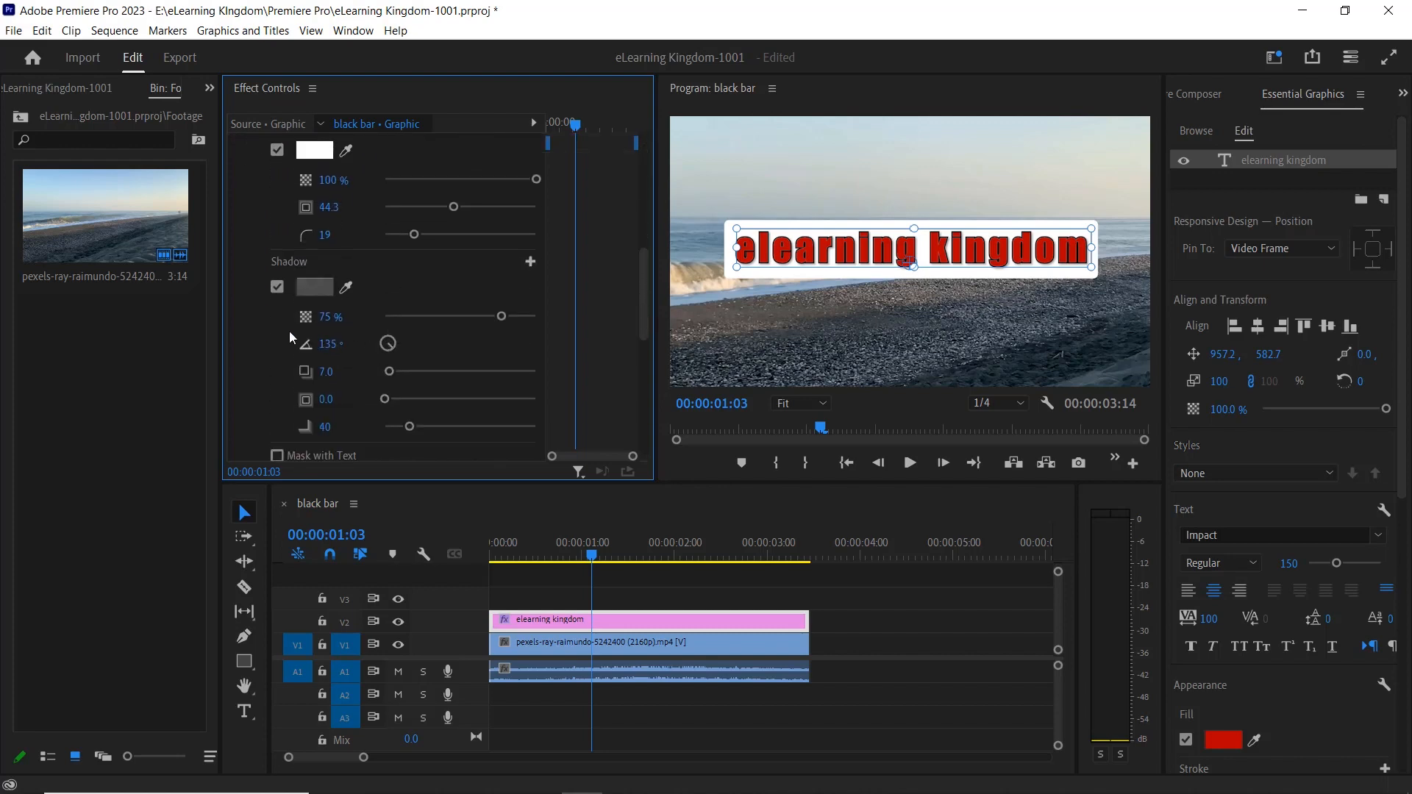
scroll(302, 262, "down", 7)
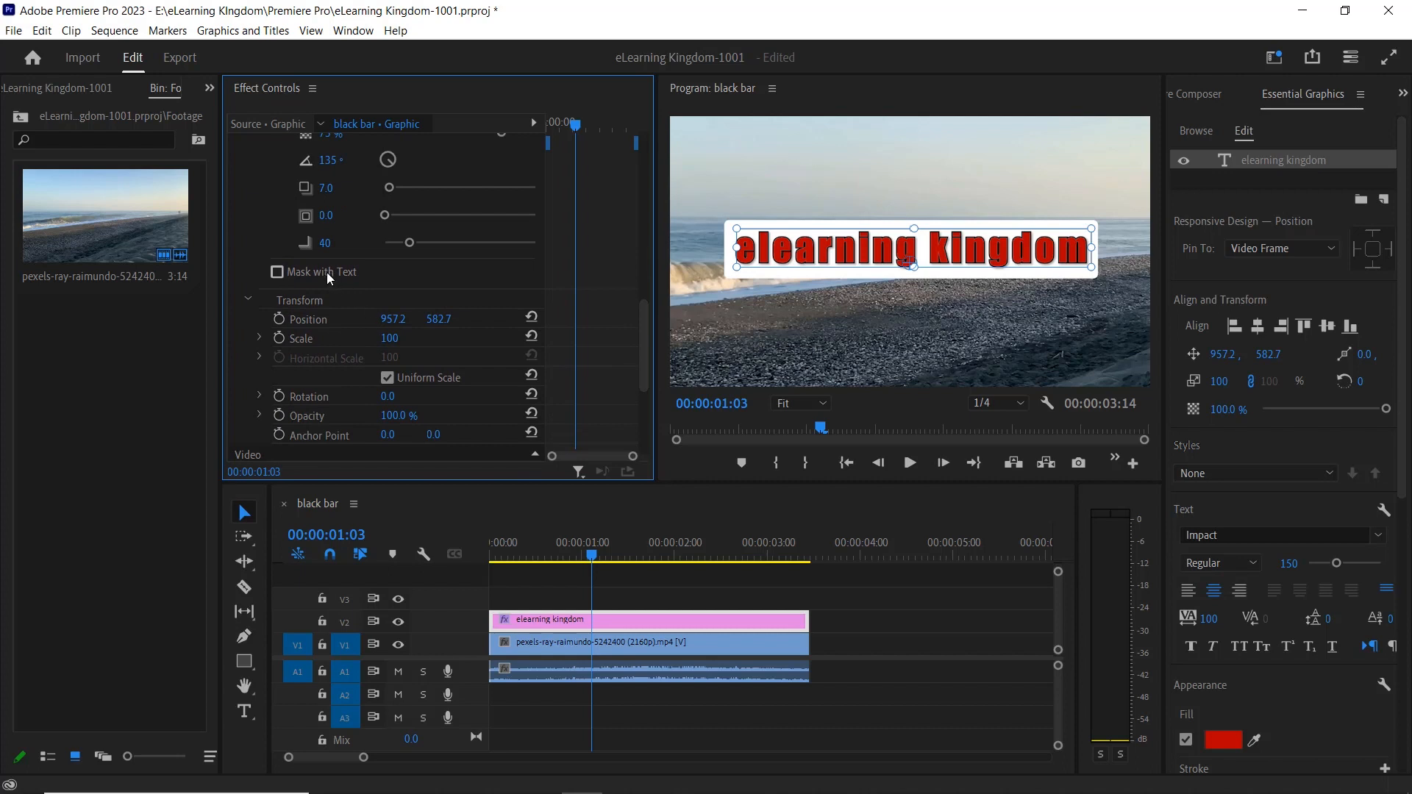
scroll(313, 324, "up", 9)
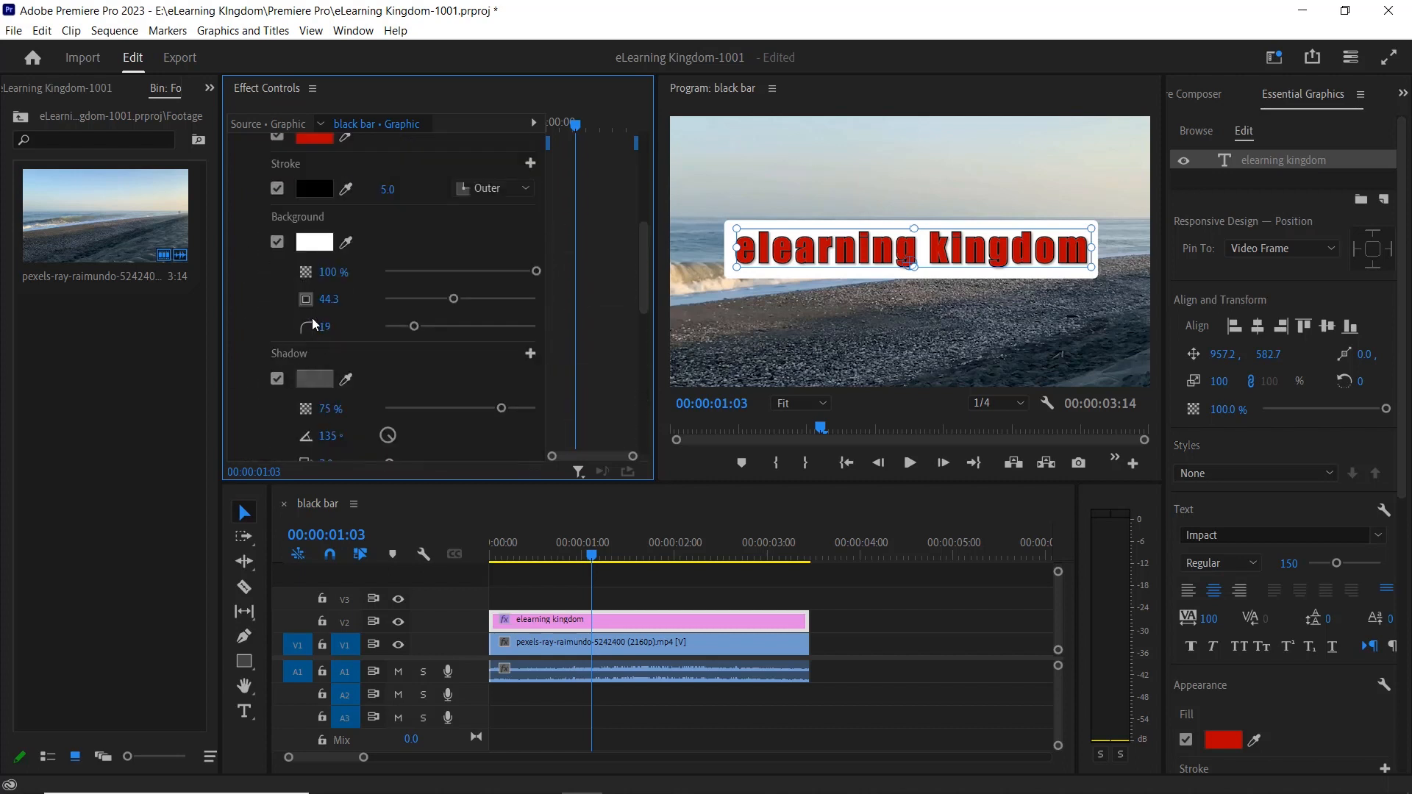